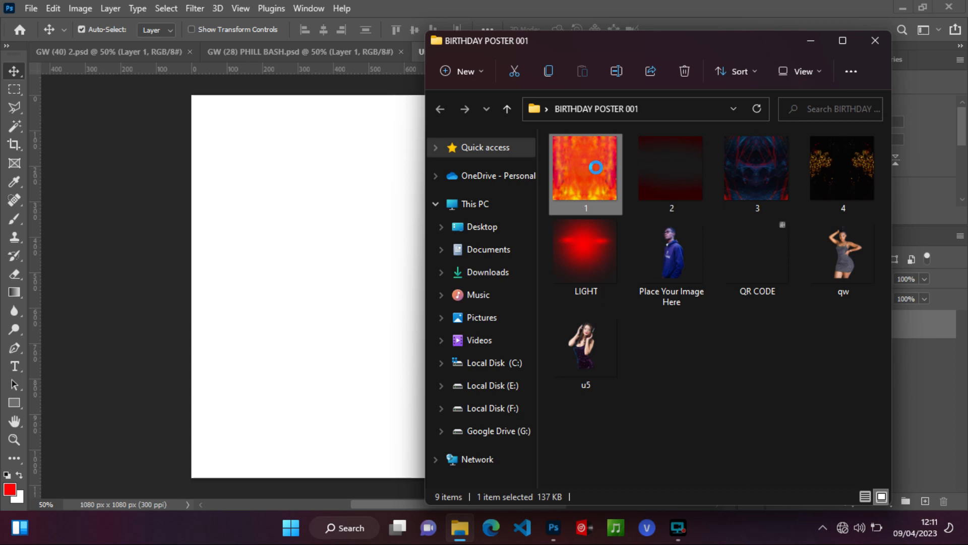
# Step: Place images 1 and 2 from the BIRTHDAY POSTER 001 folder onto the canvas, with 2 above 1, both filling it
pyautogui.moveTo(596, 167); pyautogui.dragTo(300, 290)
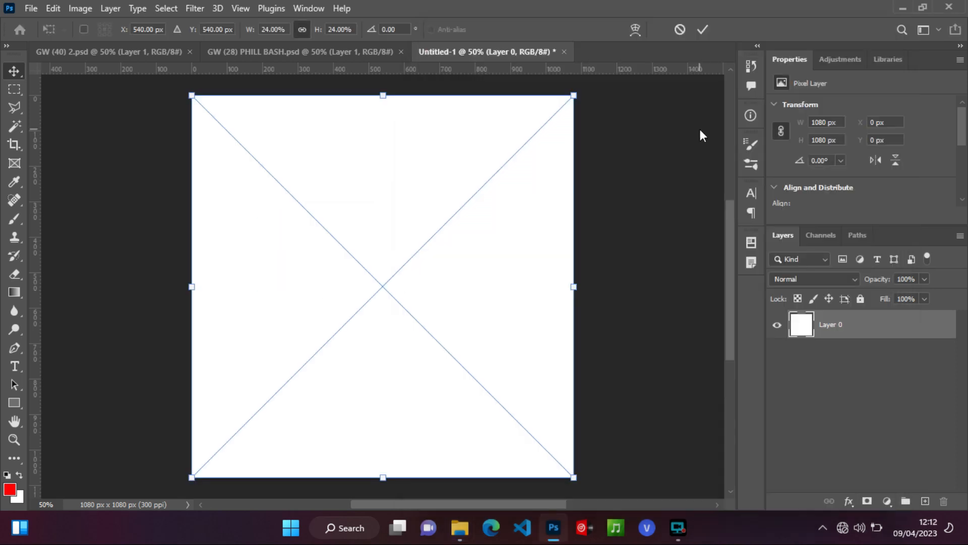
pyautogui.click(704, 30)
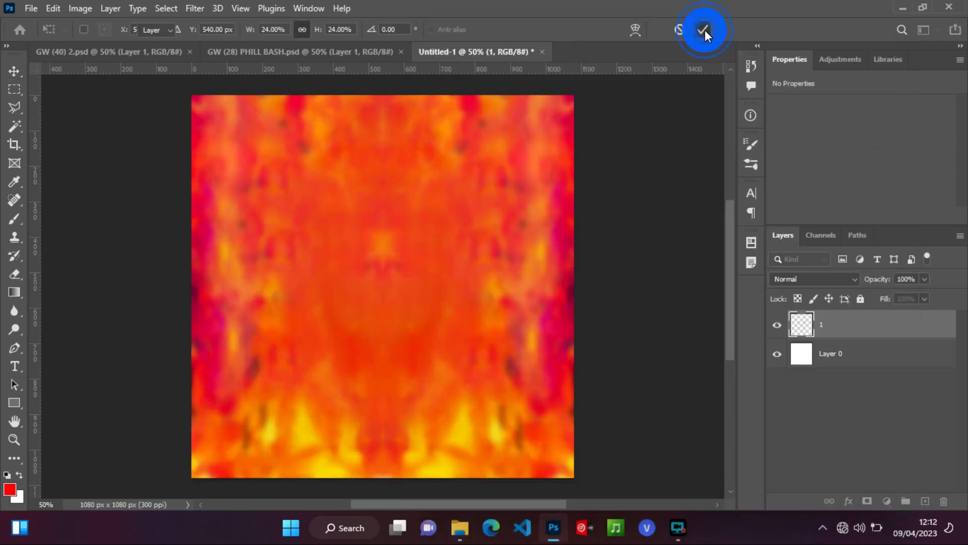
pyautogui.hotkey('alt', 'Tab')
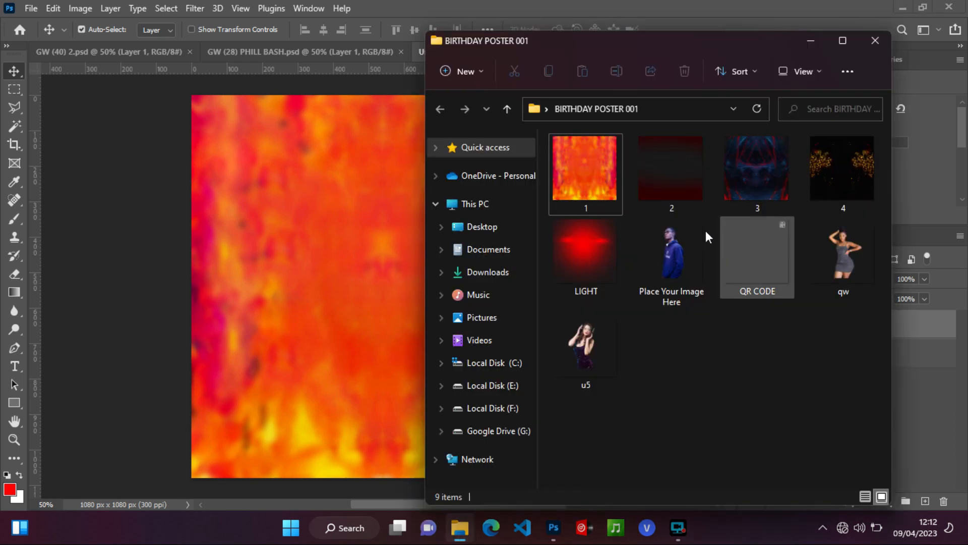
pyautogui.click(656, 178)
pyautogui.moveTo(656, 177); pyautogui.dragTo(275, 317)
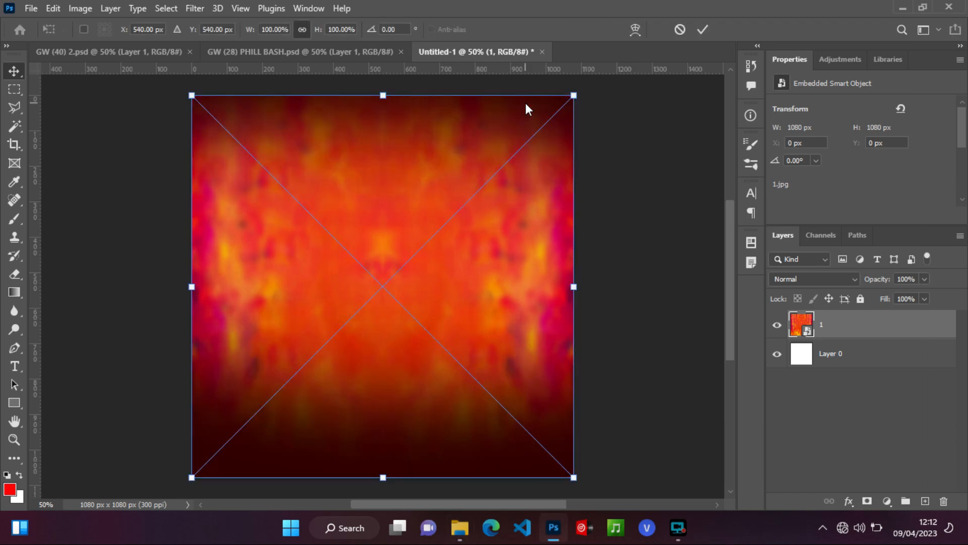
pyautogui.click(703, 26)
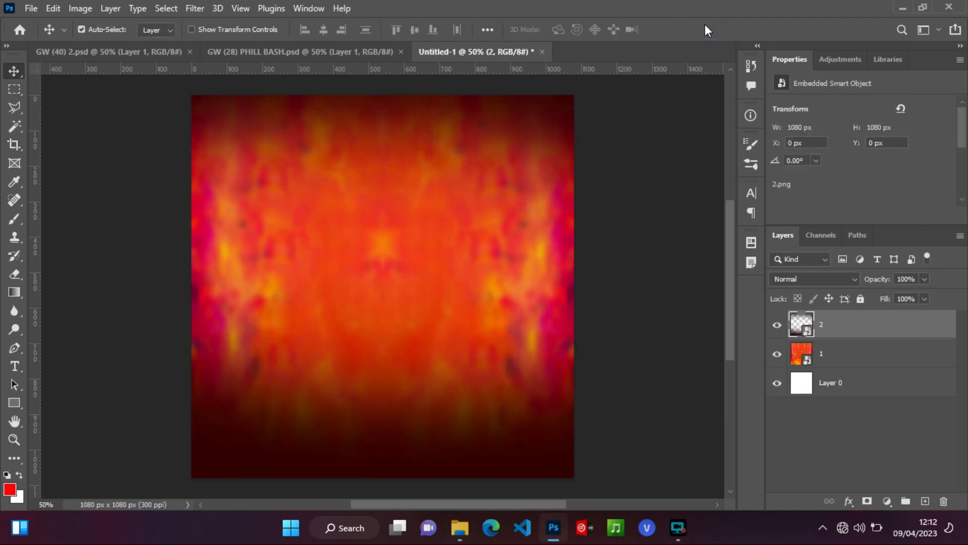
# Step: Place image 3 from the BIRTHDAY POSTER 001 folder over the canvas and set its blend mode to Color Dodge
pyautogui.click(460, 534)
pyautogui.click(779, 189)
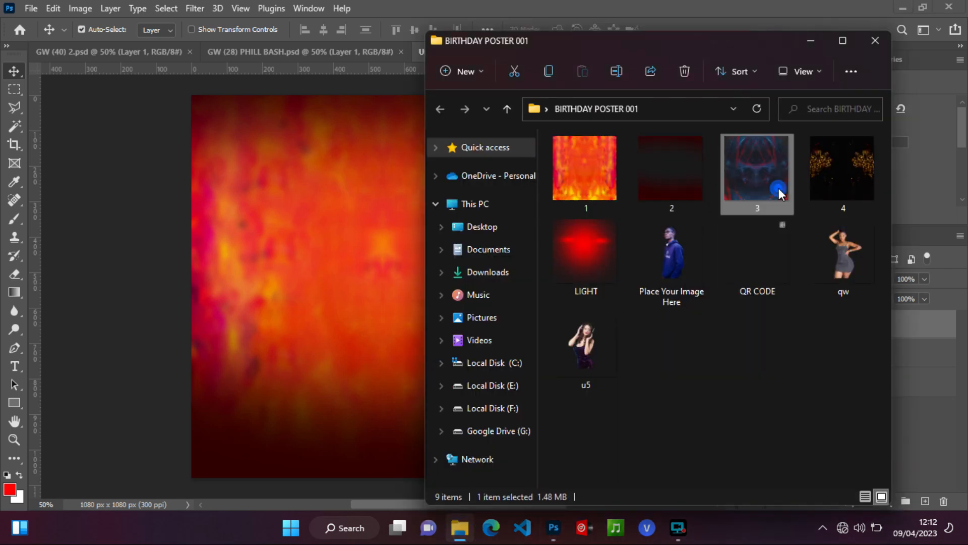
pyautogui.moveTo(777, 187); pyautogui.dragTo(347, 281)
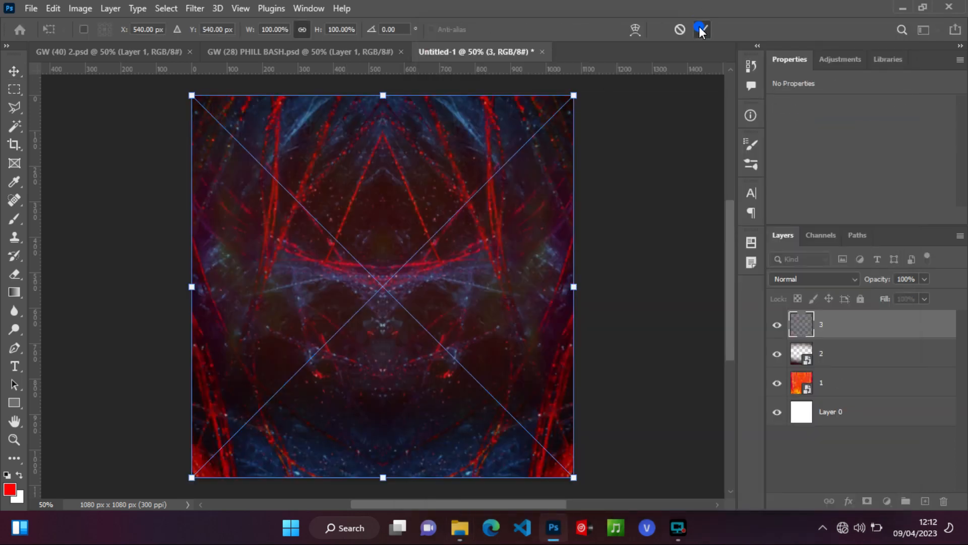
pyautogui.click(701, 29)
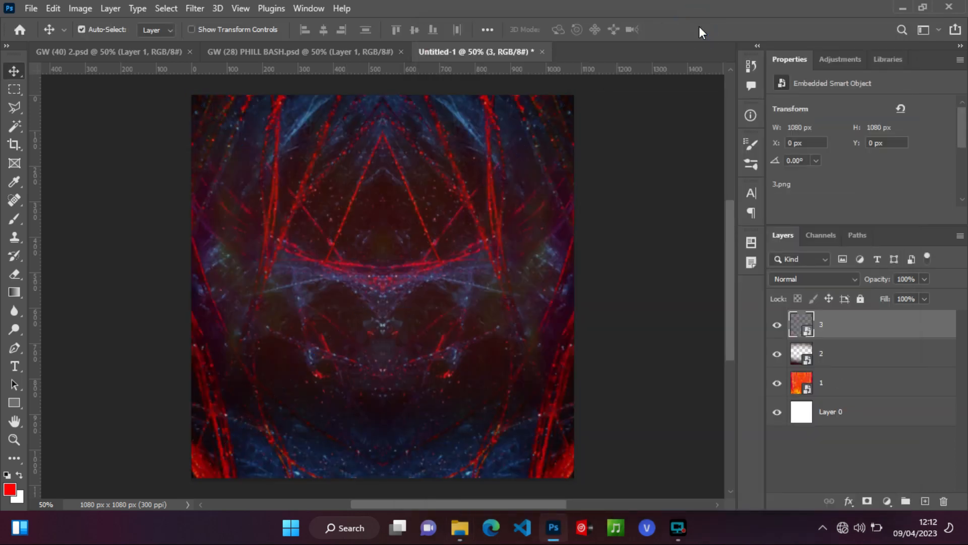
pyautogui.click(853, 280)
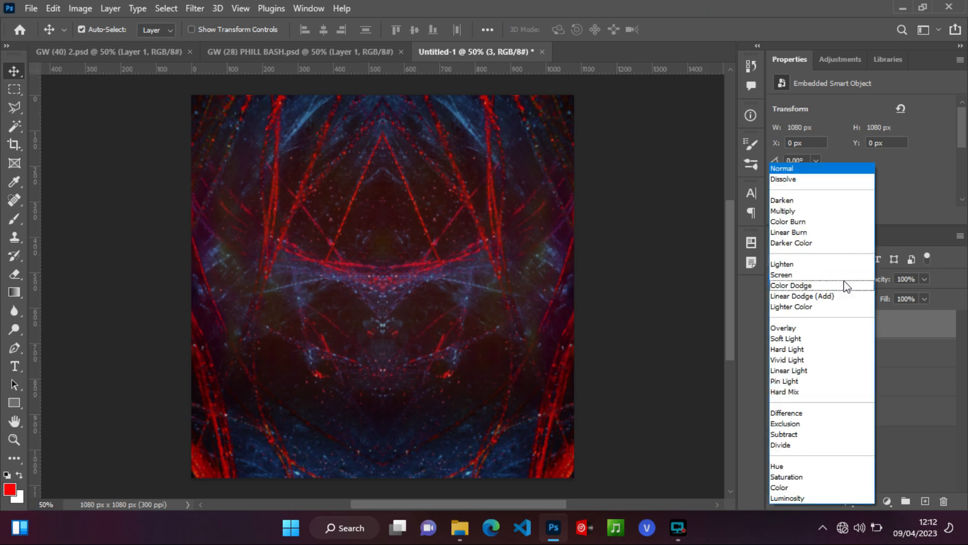
pyautogui.click(812, 285)
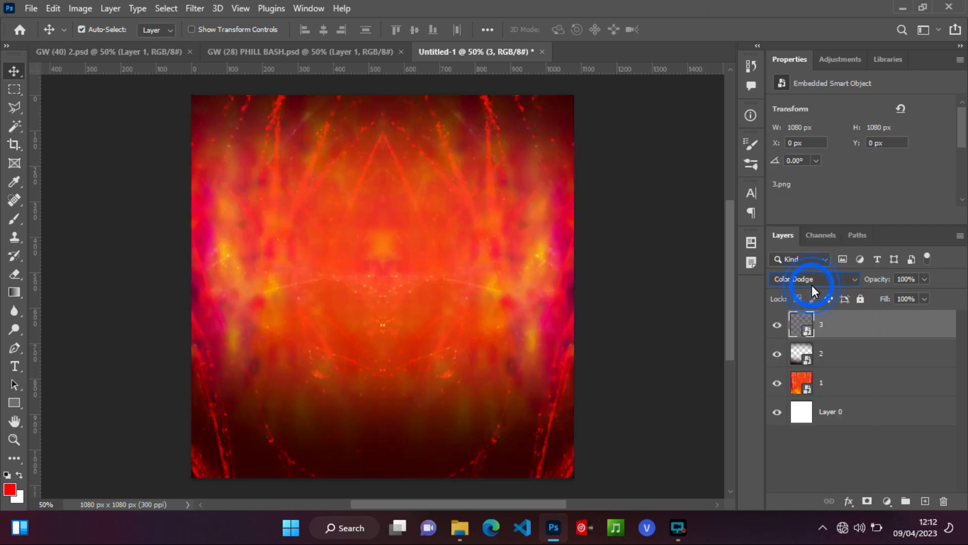
# Step: Place image 4 from the BIRTHDAY POSTER 001 folder over the canvas and set its blend mode to Screen
pyautogui.click(459, 530)
pyautogui.click(833, 189)
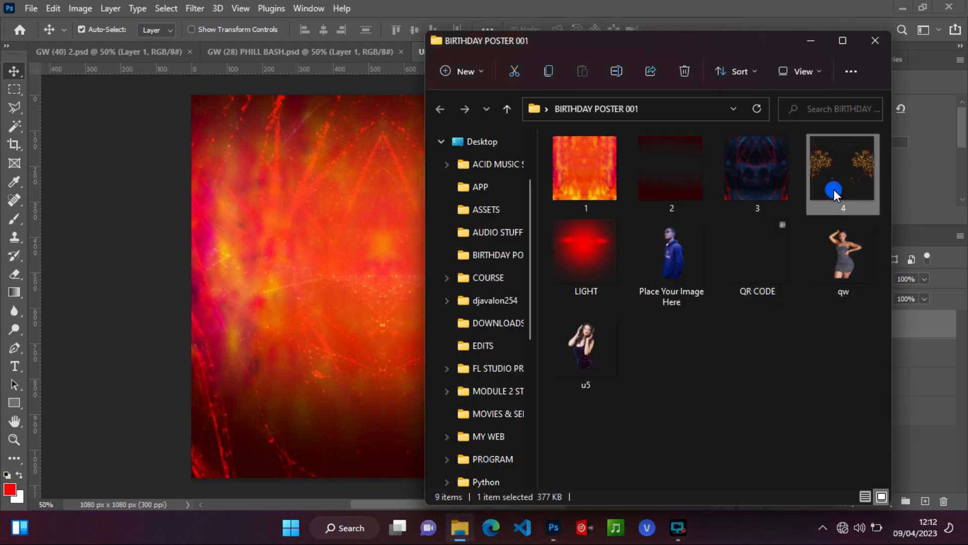
pyautogui.moveTo(834, 189); pyautogui.dragTo(337, 332)
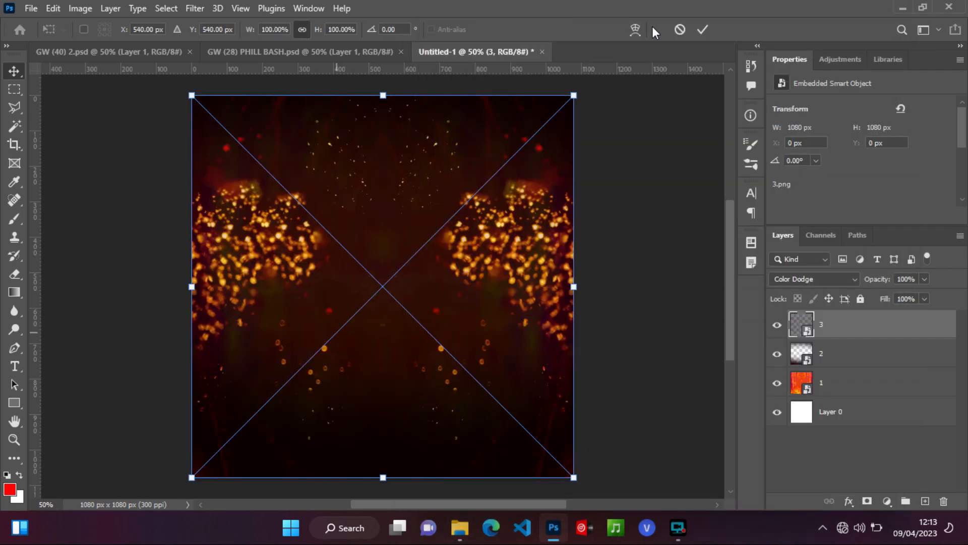
pyautogui.click(702, 30)
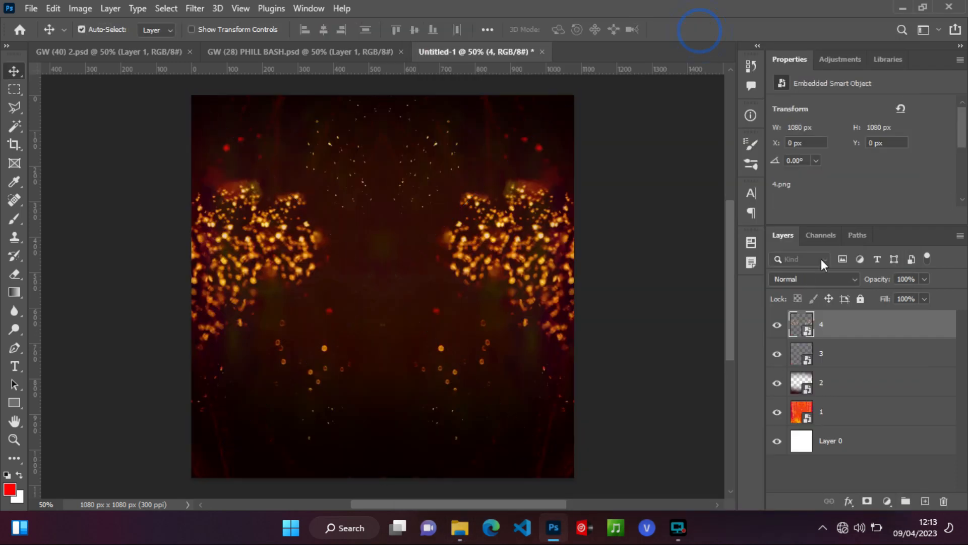
pyautogui.click(858, 278)
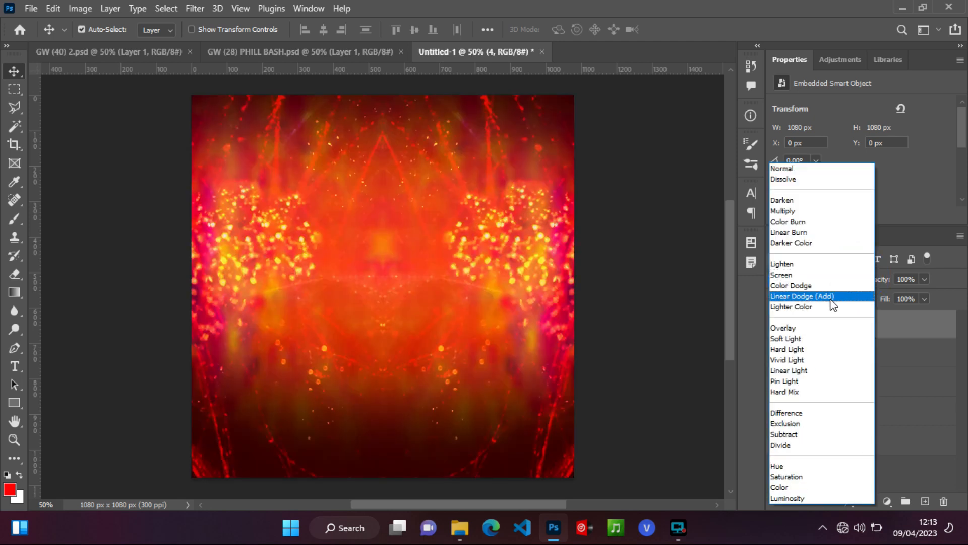
pyautogui.click(802, 276)
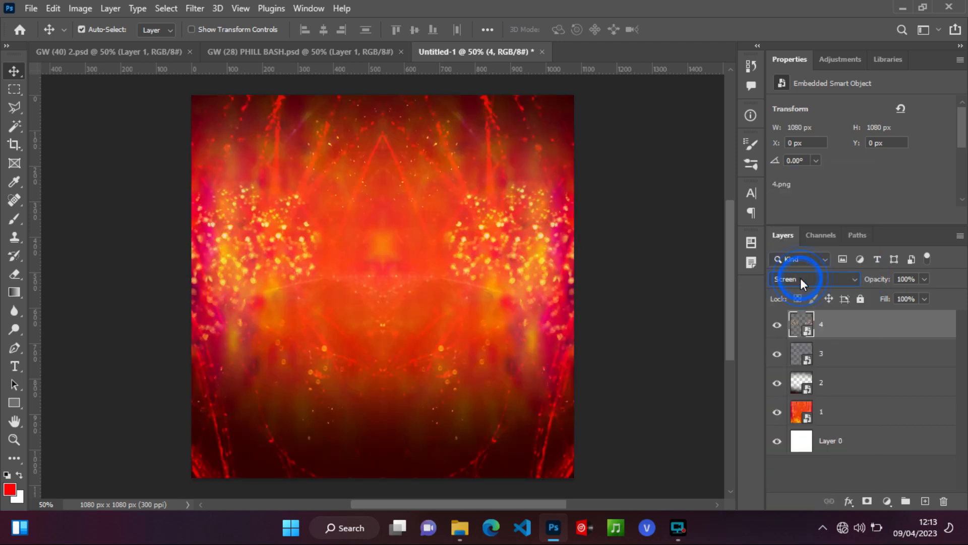
# Step: Duplicate layer 4 within the same document, keeping the name 4 copy
pyautogui.rightClick(873, 334)
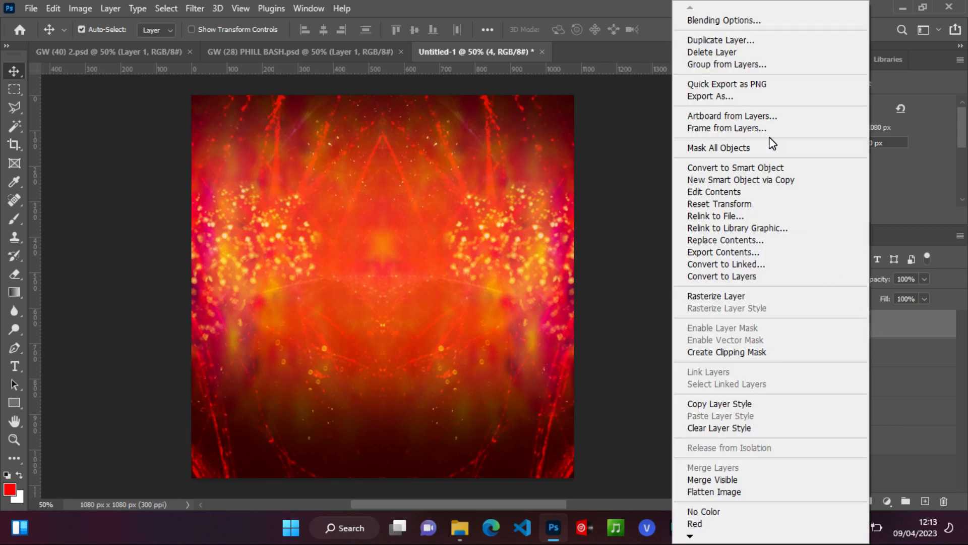
pyautogui.click(708, 43)
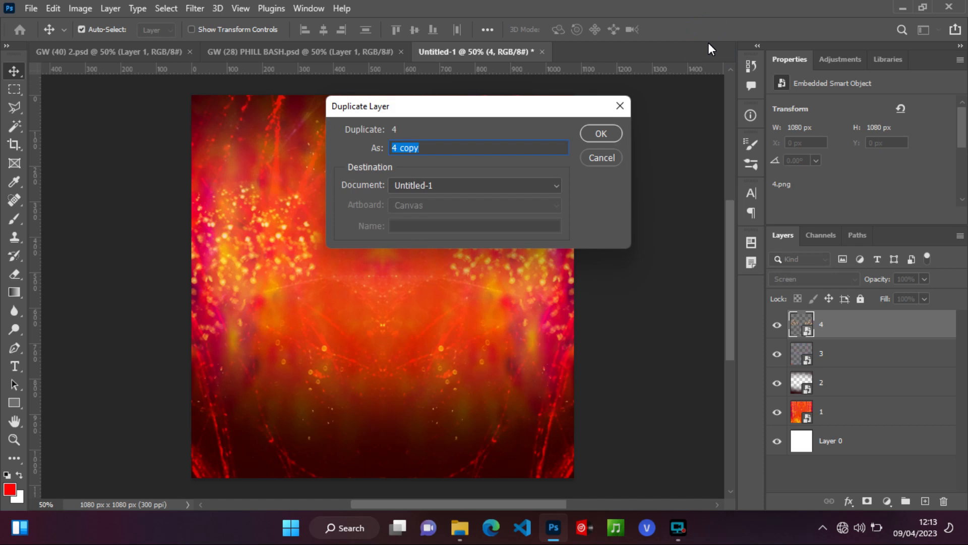
pyautogui.click(595, 132)
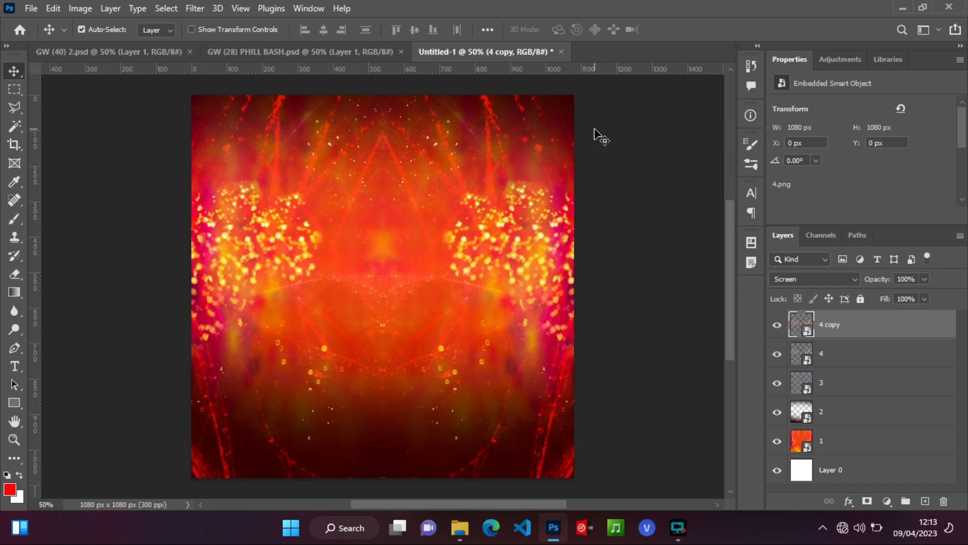
# Step: Group all layers from 4 copy down to Layer 0 and name the group BACKGROUND
pyautogui.click(874, 471)
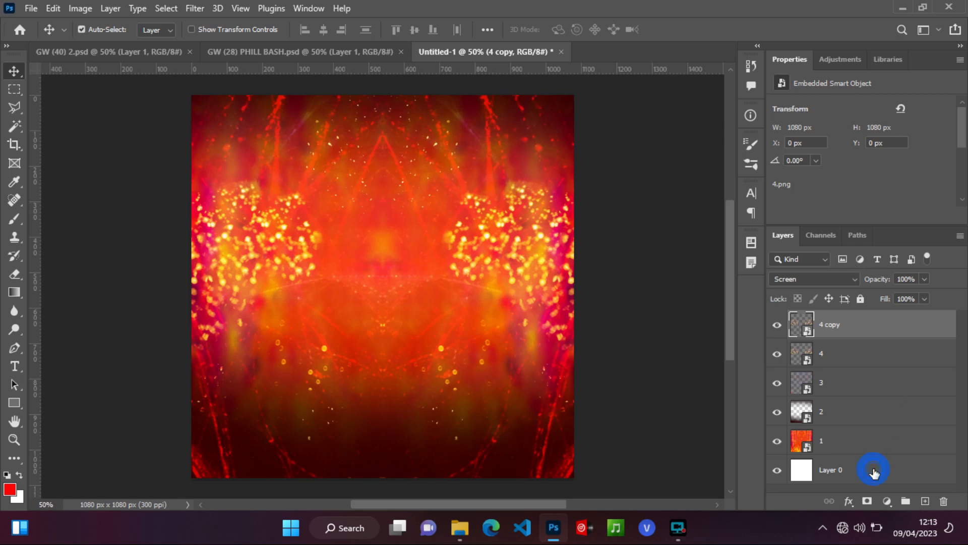
pyautogui.hotkey('ctrl', 'g')
pyautogui.doubleClick(822, 323)
pyautogui.press('BackSpace')
pyautogui.write('BACKGROUND')
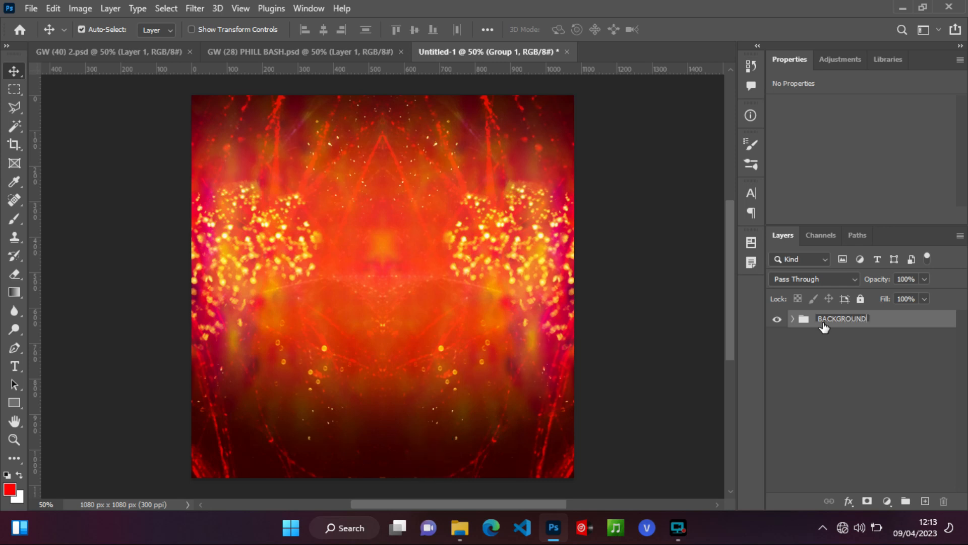
pyautogui.press('Return')
# Step: Start a horizontal text layer on the canvas with the font Poppins Black Italic
pyautogui.click(11, 368)
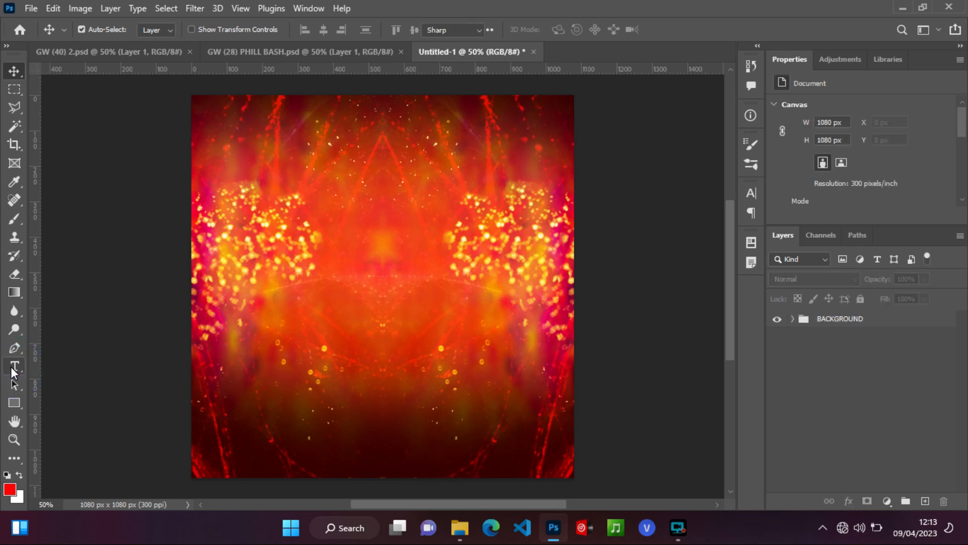
pyautogui.rightClick(10, 367)
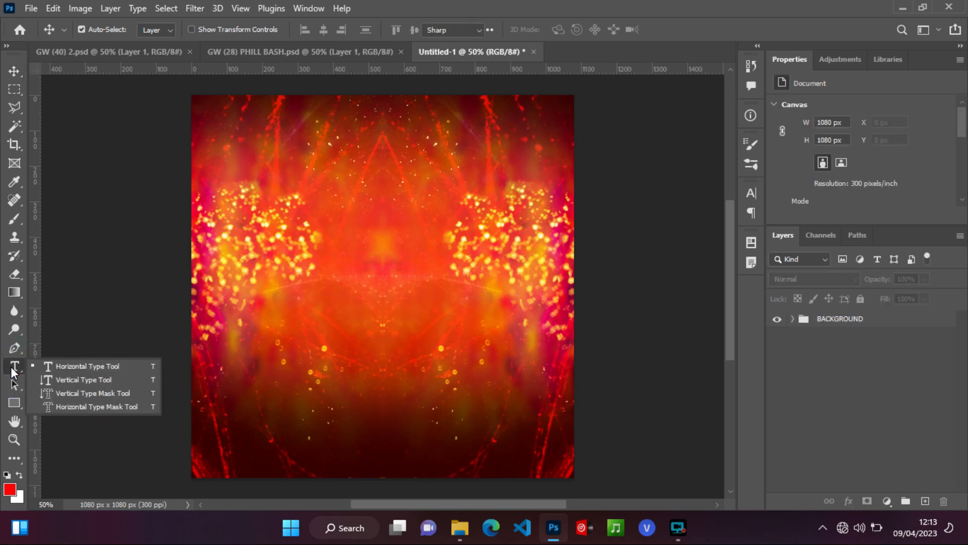
pyautogui.click(79, 365)
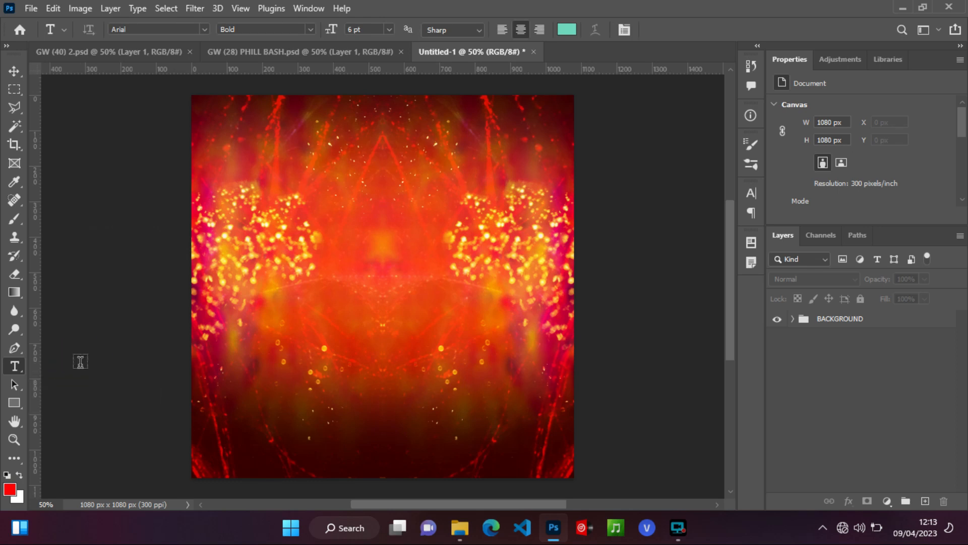
pyautogui.click(303, 251)
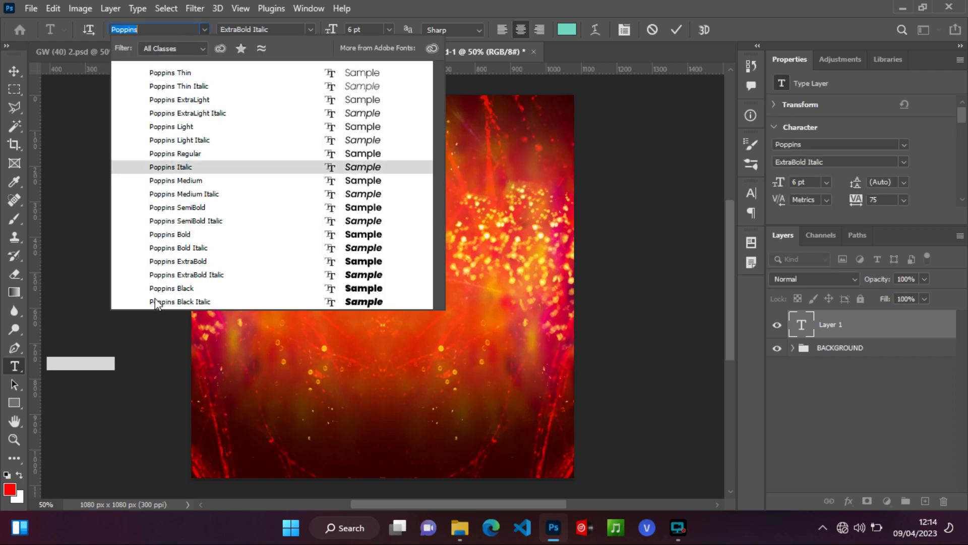
pyautogui.click(156, 302)
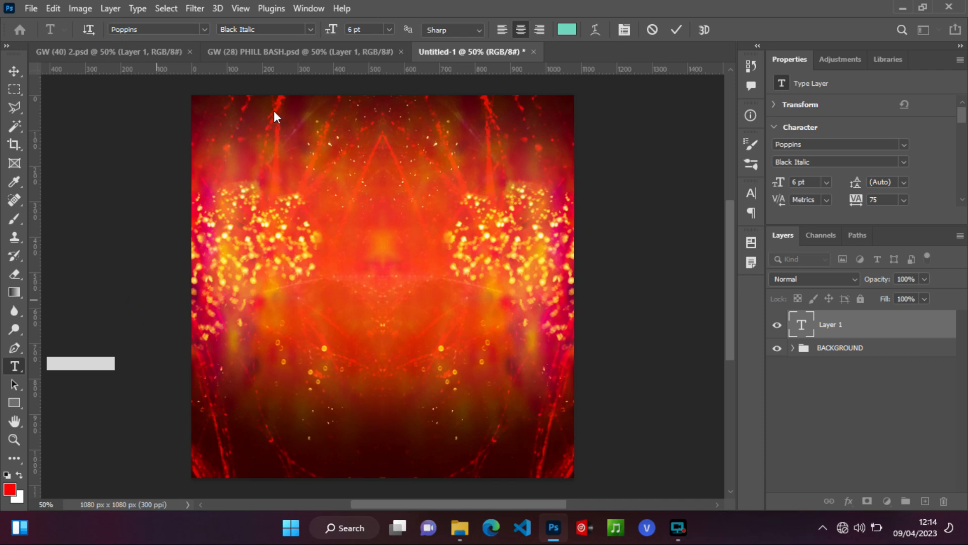
# Step: Set the new text's size to 50 pt and its color to white (ffffff)
pyautogui.click(388, 28)
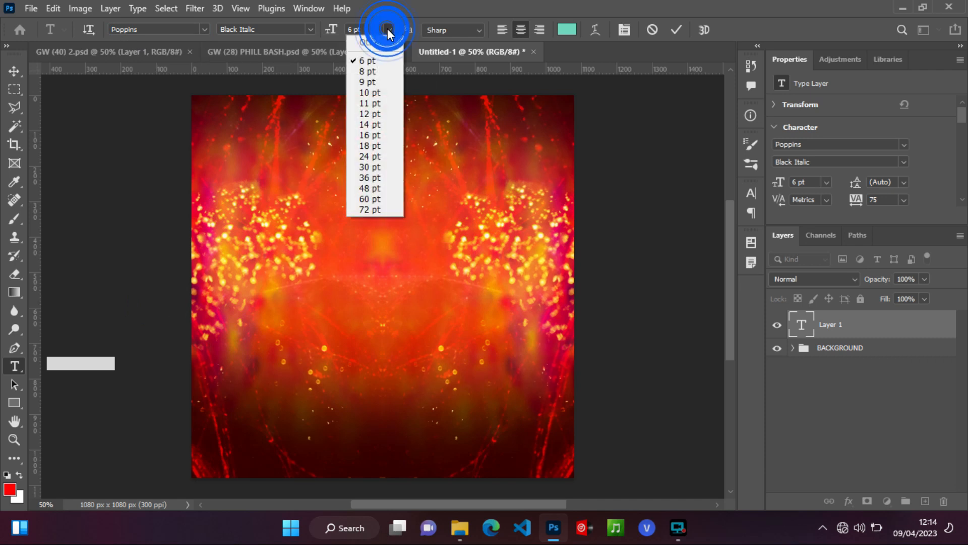
pyautogui.click(364, 24)
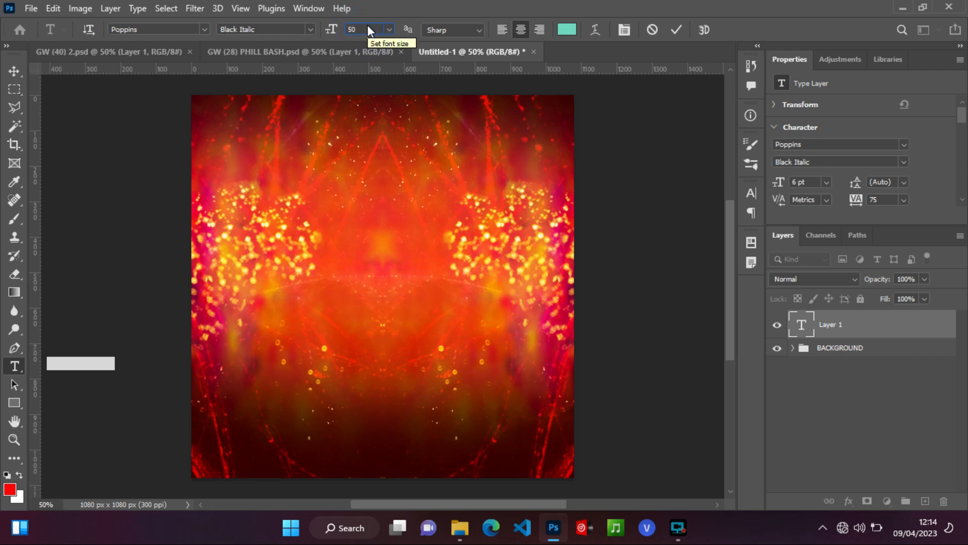
pyautogui.write('50')
pyautogui.press('Return')
pyautogui.click(566, 29)
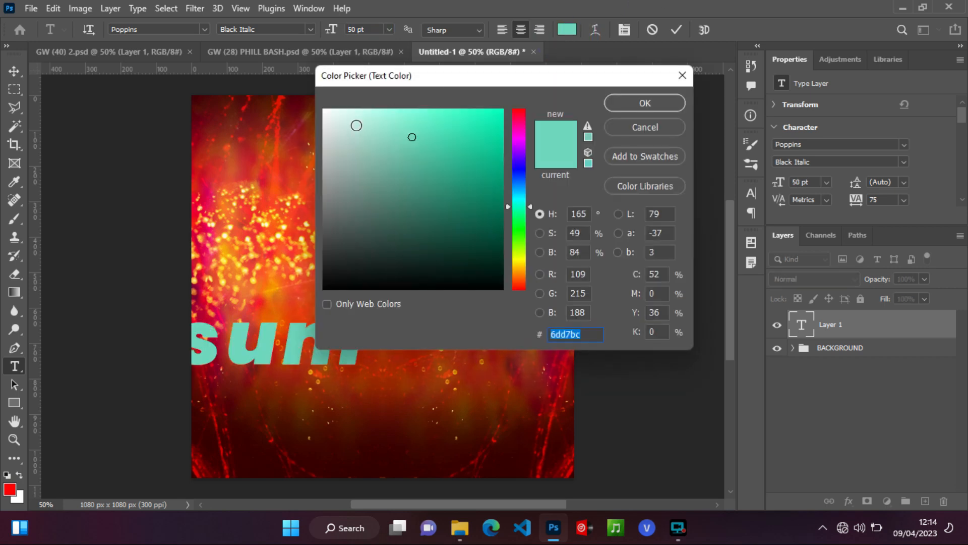
pyautogui.moveTo(331, 126); pyautogui.dragTo(299, 95)
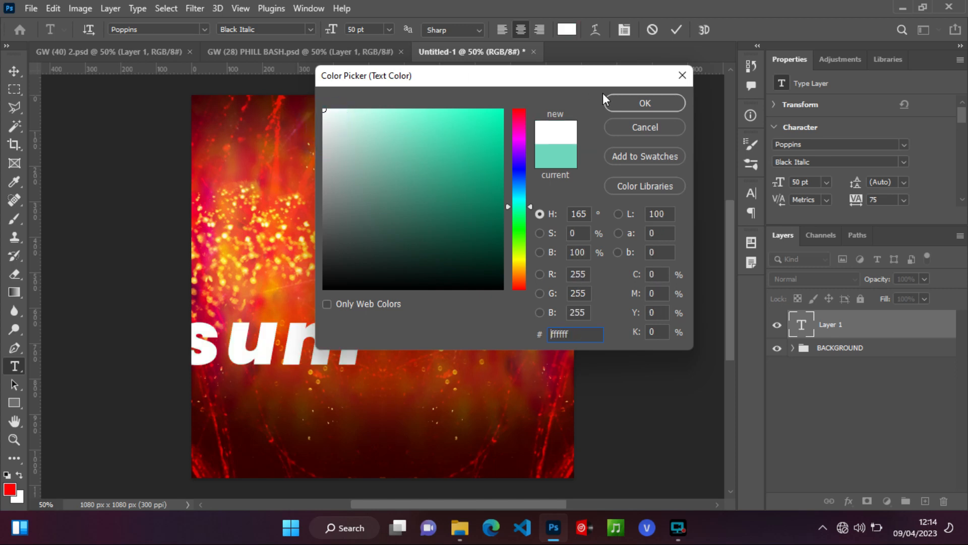
pyautogui.click(649, 101)
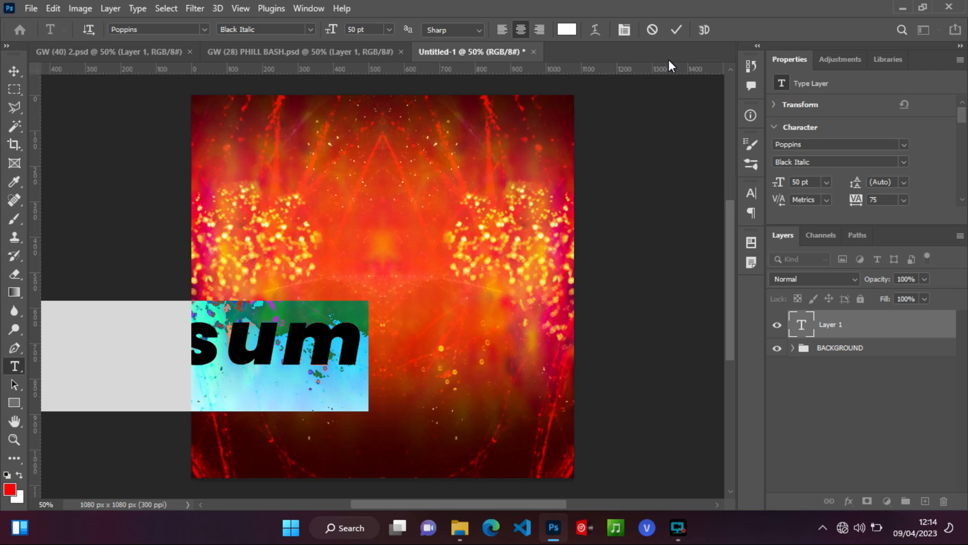
# Step: Move the placeholder text onto the upper half of the poster and replace it with BIRTHDAY
pyautogui.moveTo(415, 364); pyautogui.dragTo(681, 260)
pyautogui.write('BIRTH')
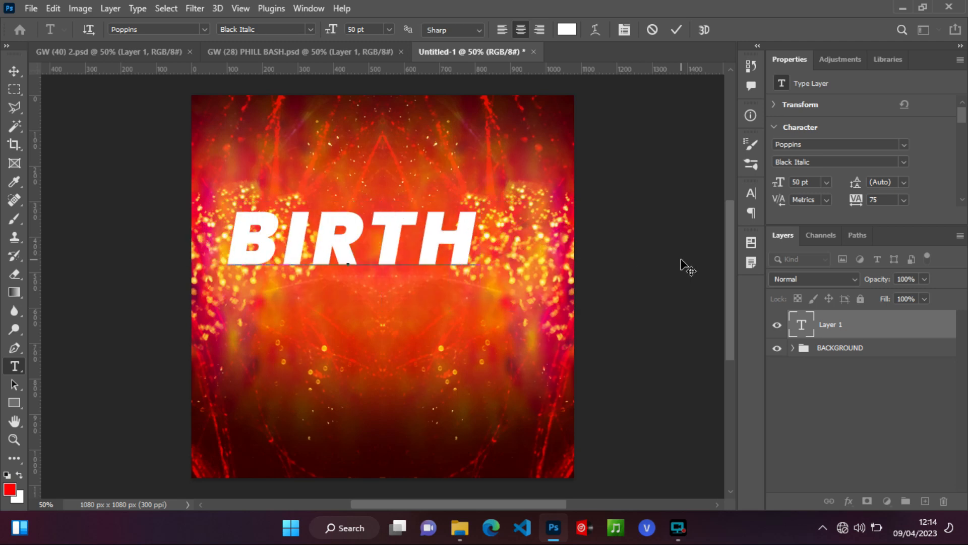
pyautogui.write('DAY')
pyautogui.click(676, 27)
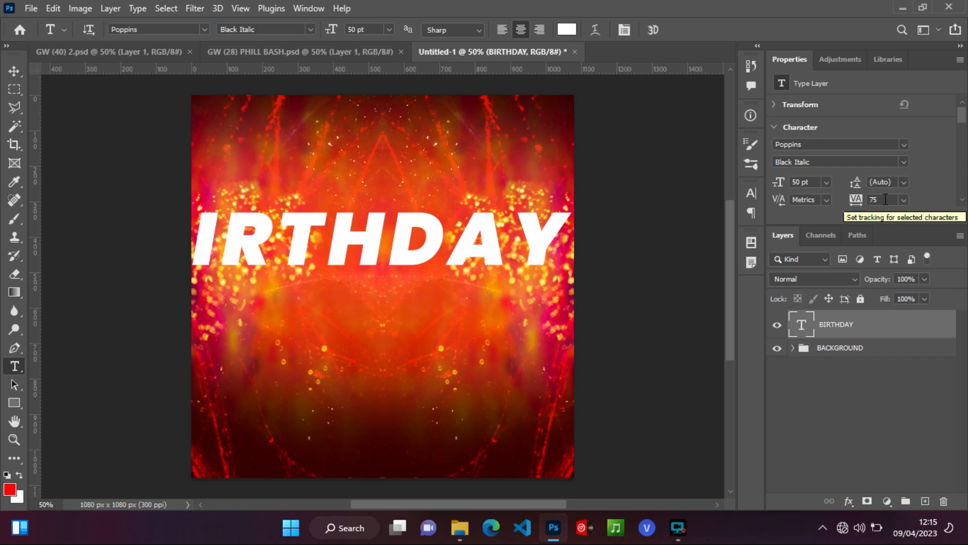
# Step: Set the BIRTHDAY text's tracking to -20 and move it up so it spans the canvas width
pyautogui.click(893, 200)
pyautogui.write('7')
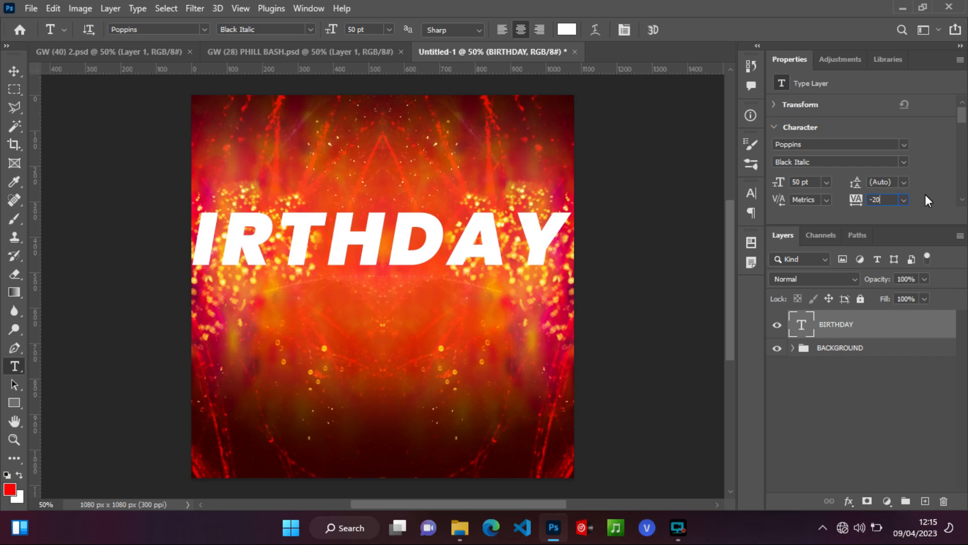
pyautogui.click(920, 331)
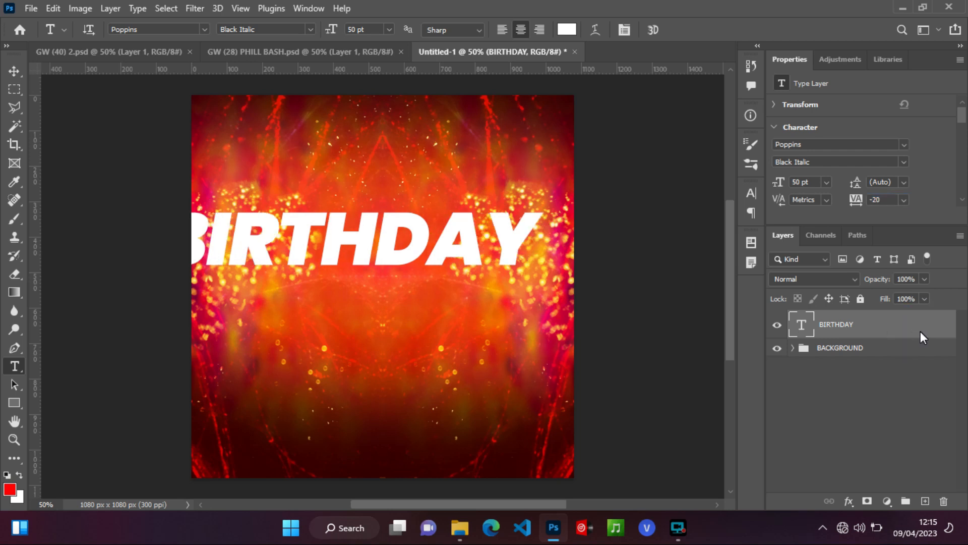
pyautogui.click(14, 71)
pyautogui.moveTo(396, 267); pyautogui.dragTo(427, 219)
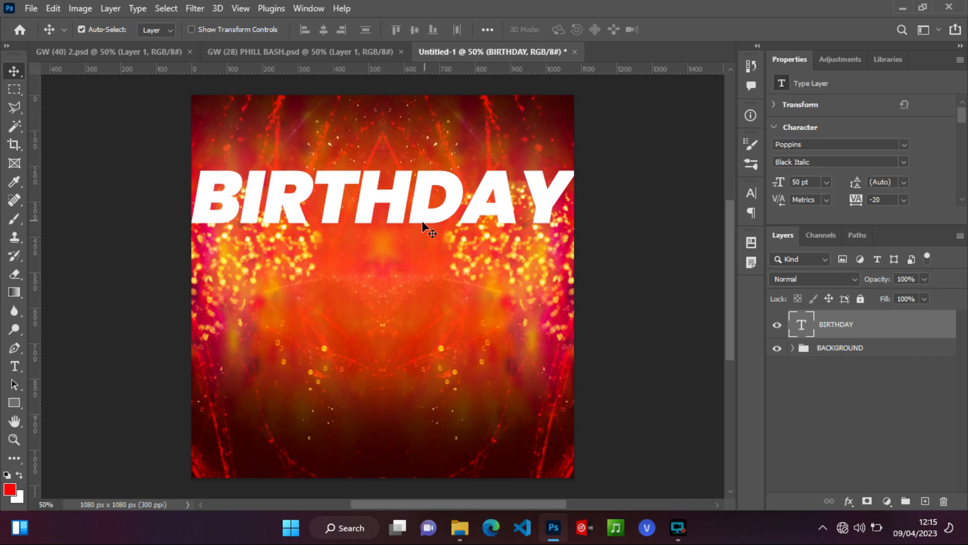
# Step: Nudge the BIRTHDAY text slightly down and set its layer's blend mode to Subtract
pyautogui.moveTo(423, 218); pyautogui.dragTo(423, 224)
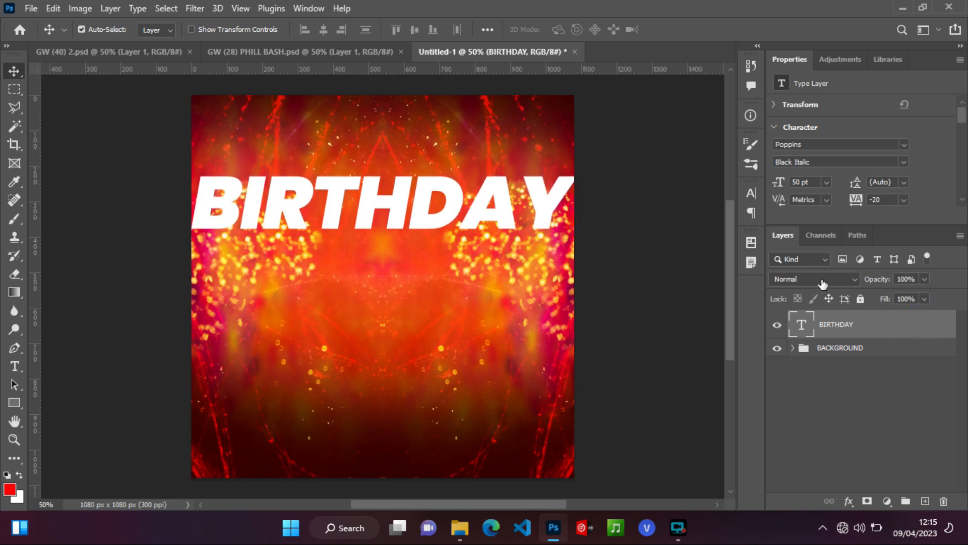
pyautogui.click(854, 278)
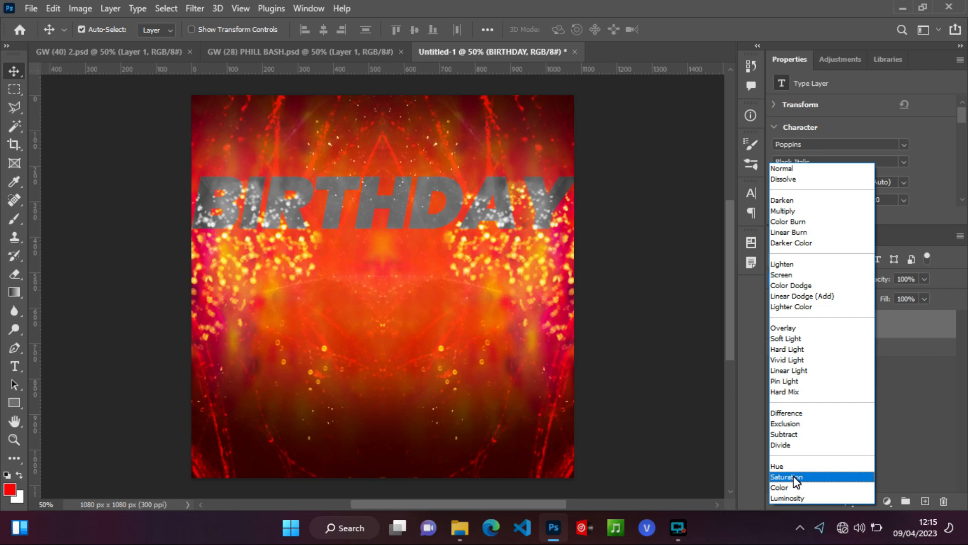
pyautogui.click(793, 435)
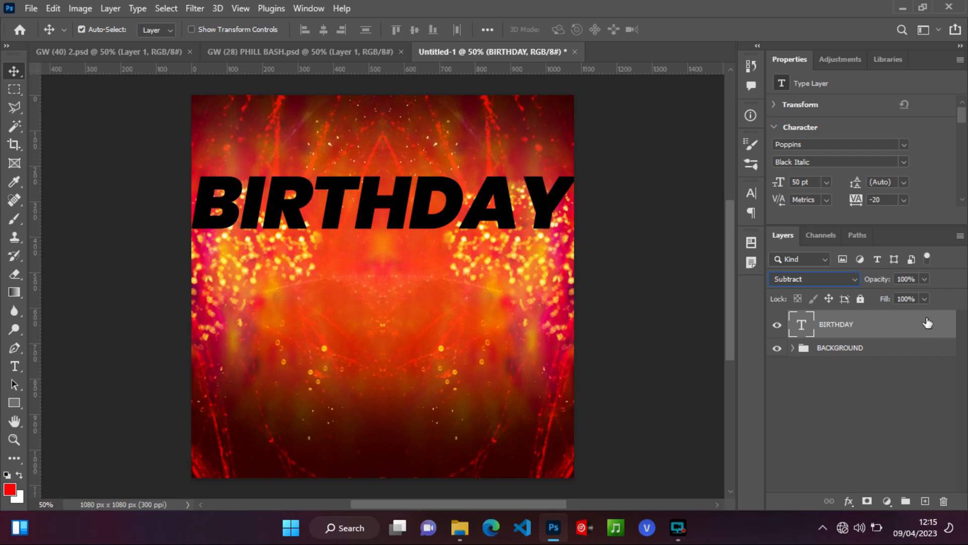
# Step: Add an Outer Glow effect in white (ffffff) to the BIRTHDAY text layer
pyautogui.rightClick(922, 328)
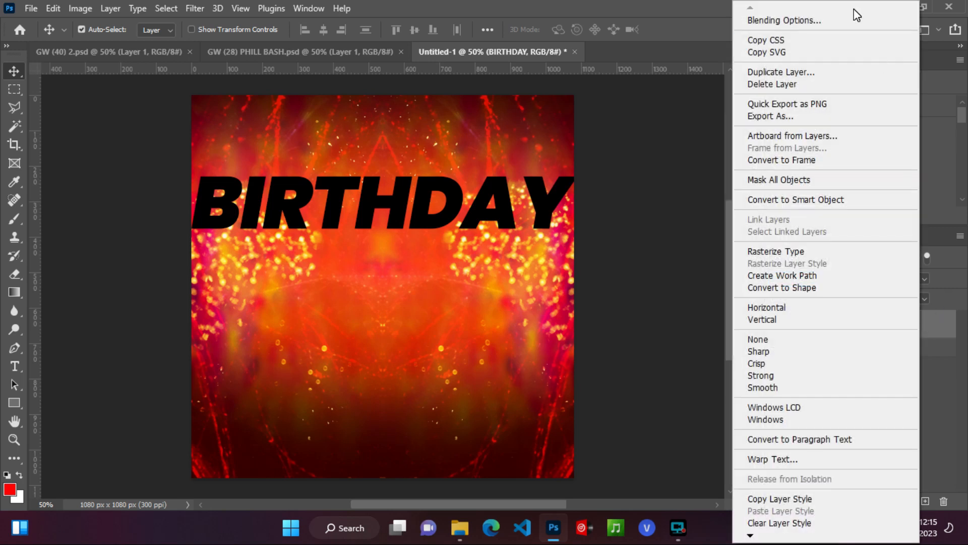
pyautogui.click(803, 22)
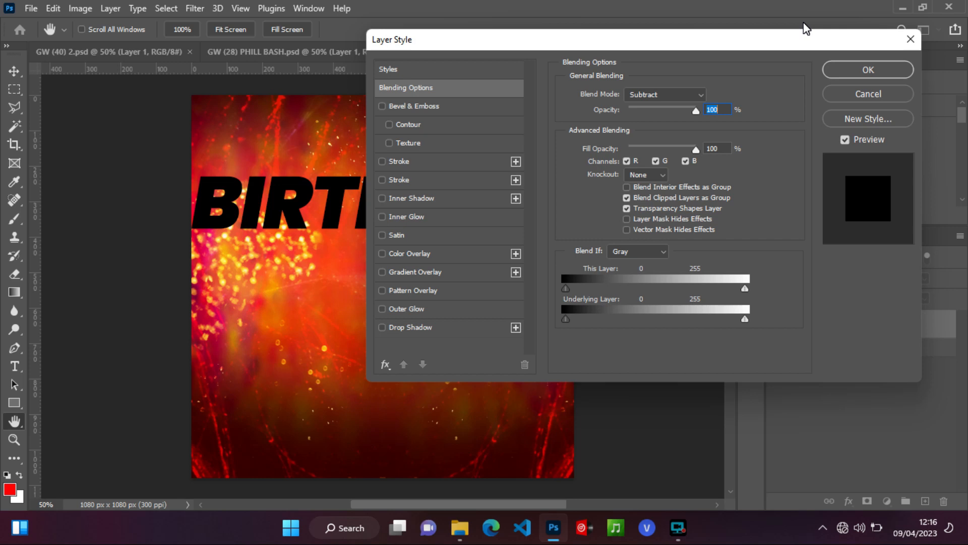
pyautogui.click(430, 310)
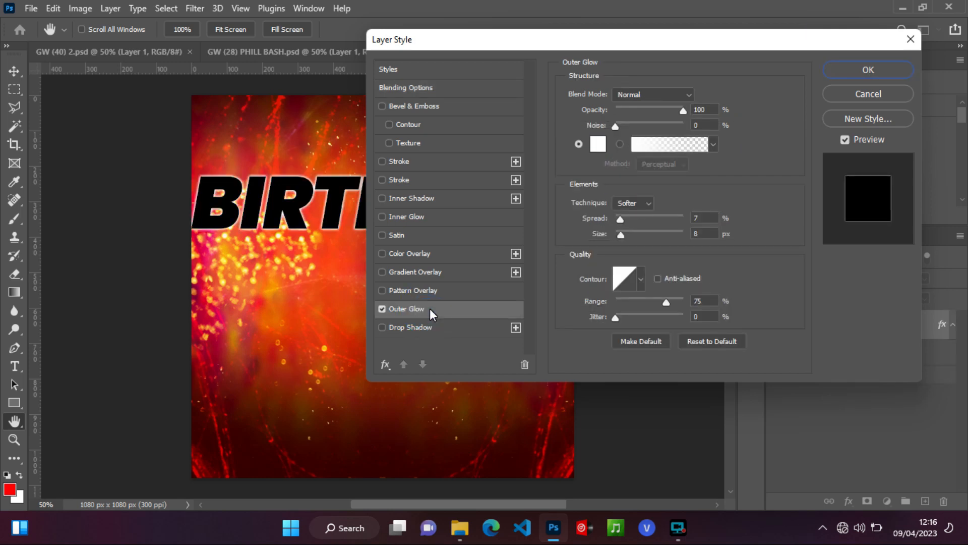
pyautogui.click(598, 145)
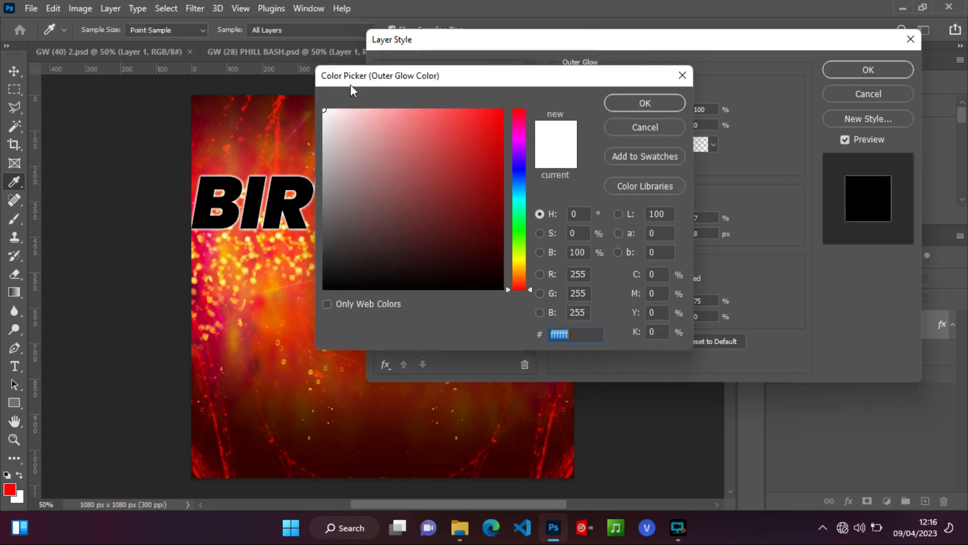
pyautogui.moveTo(328, 114); pyautogui.dragTo(301, 99)
pyautogui.click(643, 105)
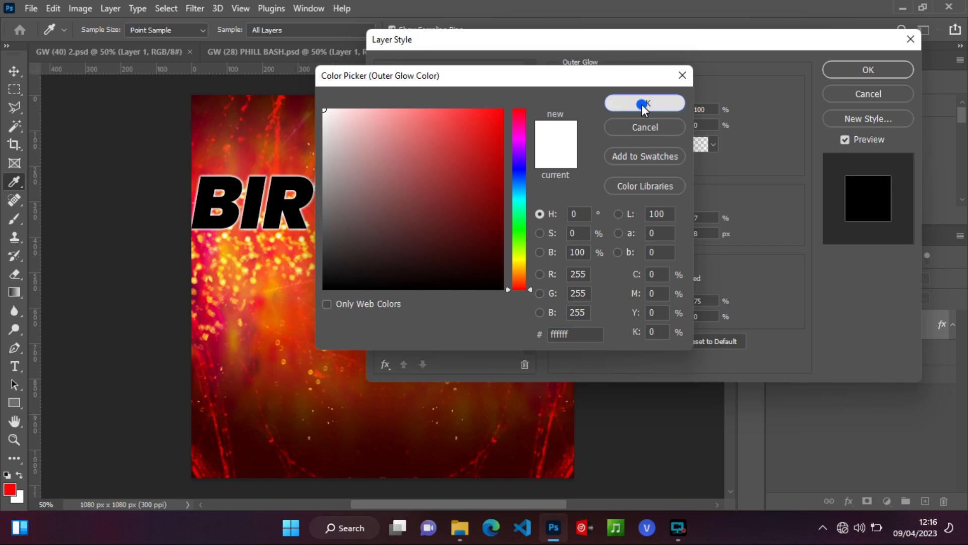
pyautogui.click(852, 68)
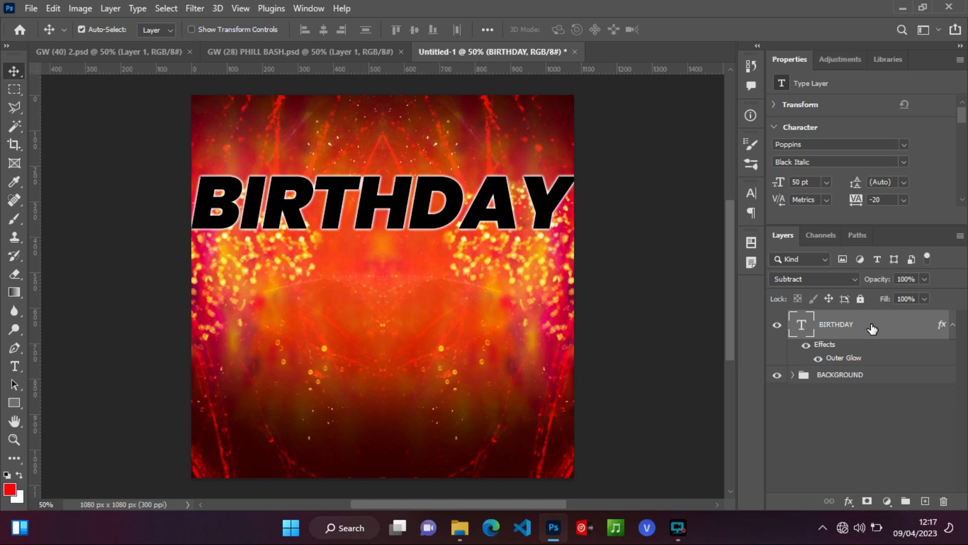
# Step: Create a new text layer below the BIRTHDAY title with a font size of 68 pt
pyautogui.click(16, 365)
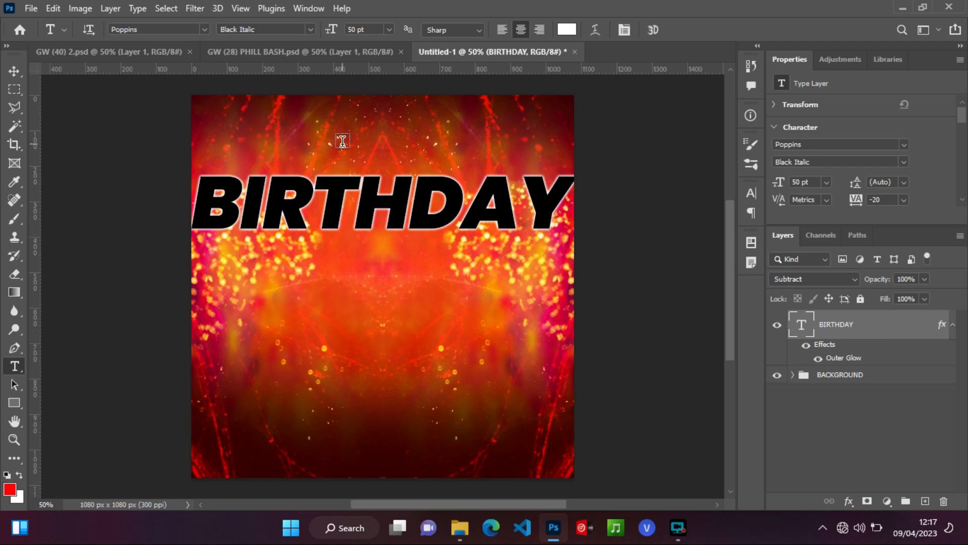
pyautogui.click(339, 316)
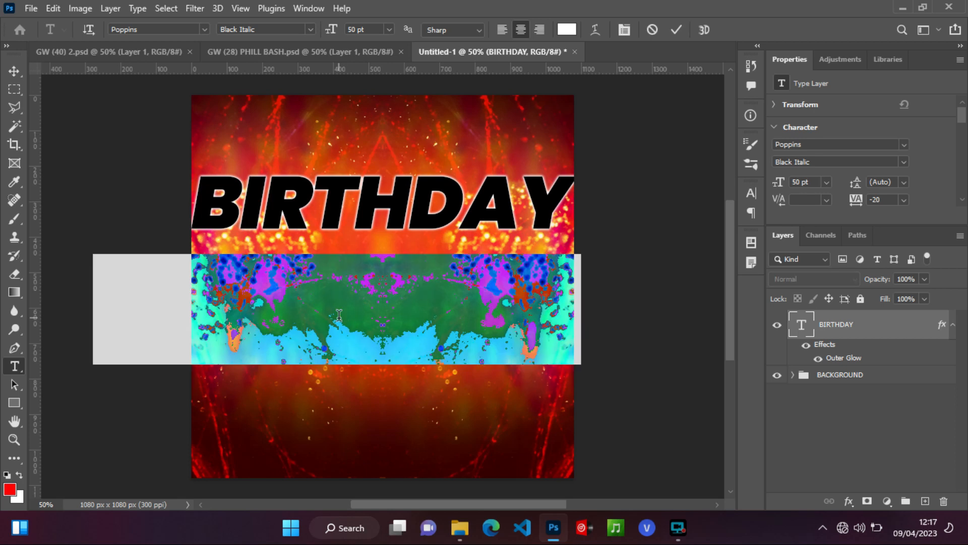
pyautogui.click(365, 28)
pyautogui.press('BackSpace')
pyautogui.press('BackSpace')
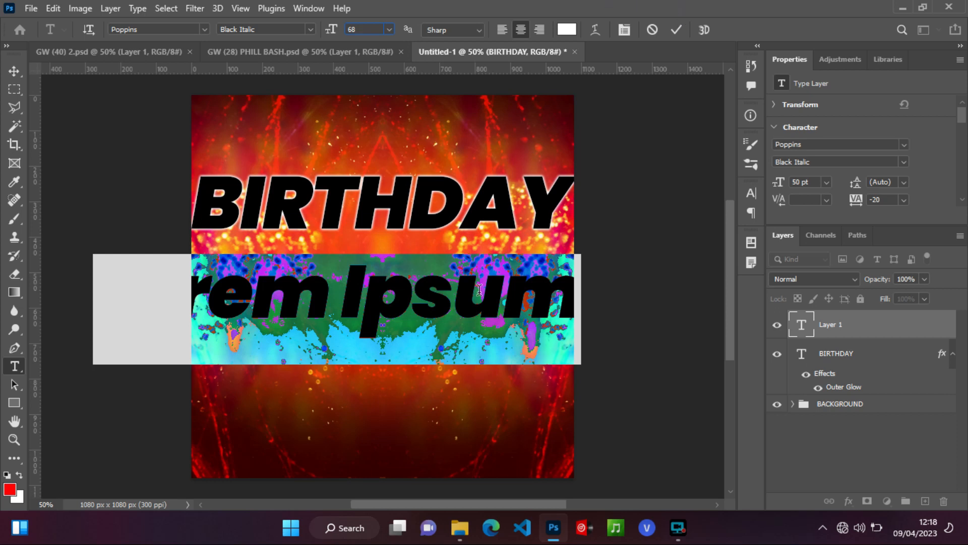
pyautogui.click(677, 29)
# Step: Replace the placeholder text with PARTY and move it up, centered directly beneath BIRTHDAY
pyautogui.doubleClick(804, 326)
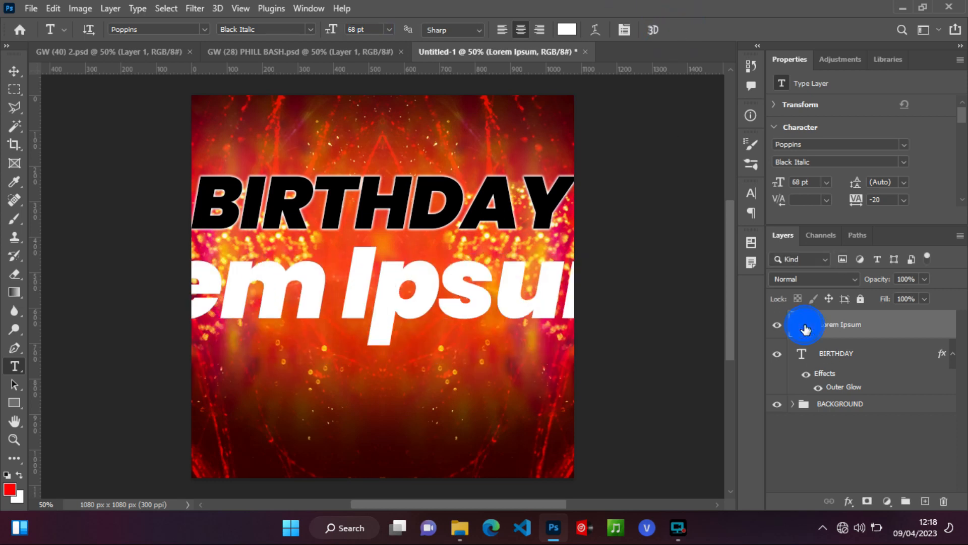
pyautogui.write('PARTY')
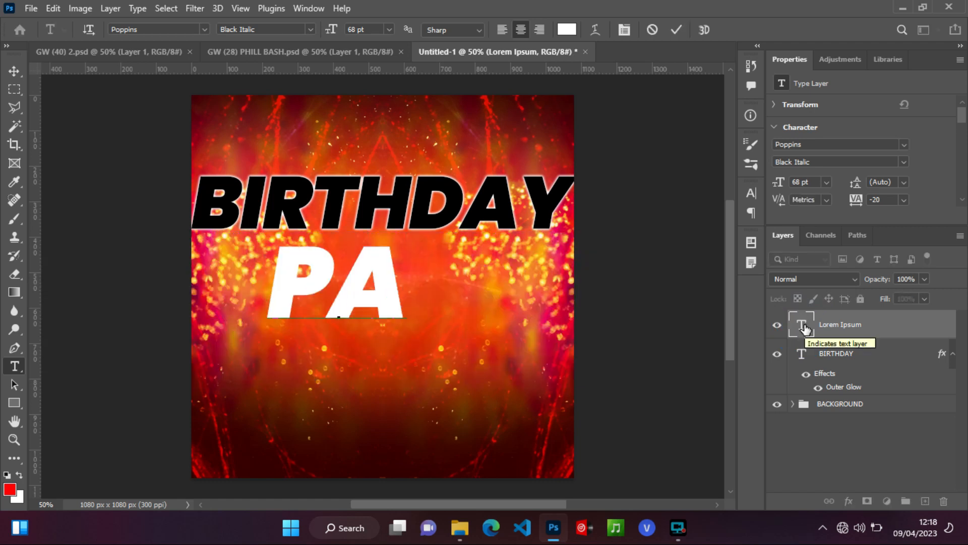
pyautogui.click(676, 29)
pyautogui.moveTo(476, 280); pyautogui.dragTo(517, 277)
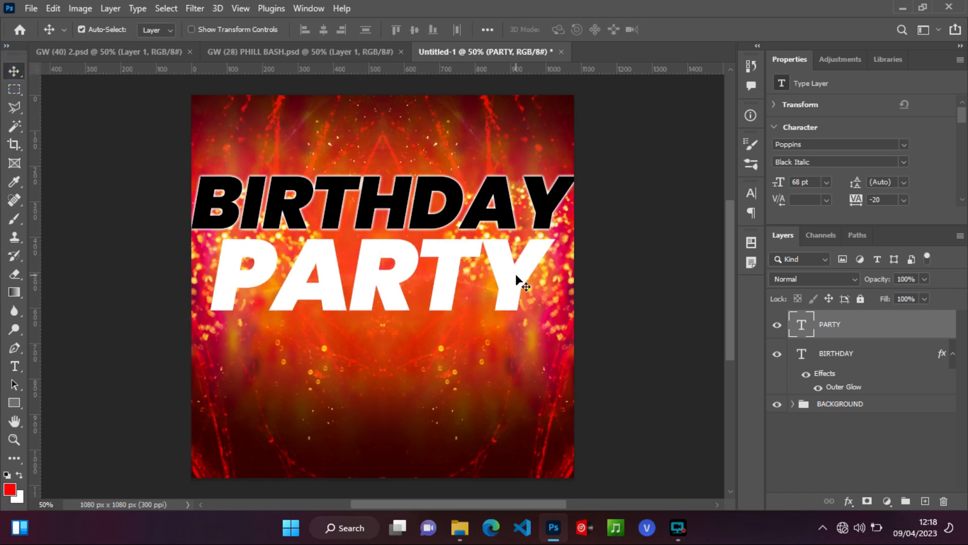
# Step: Add an outside Stroke effect in red (ff0000) to the PARTY text layer
pyautogui.rightClick(919, 320)
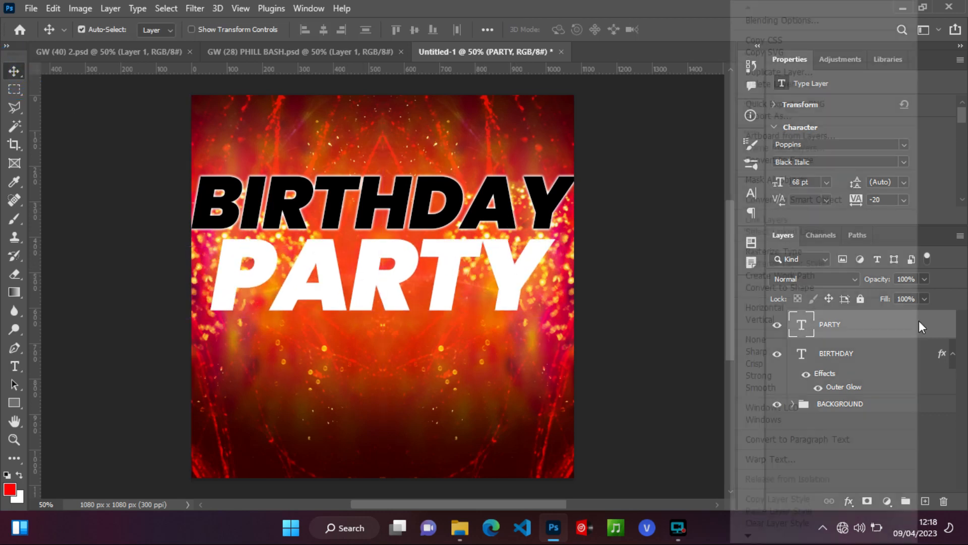
pyautogui.click(767, 20)
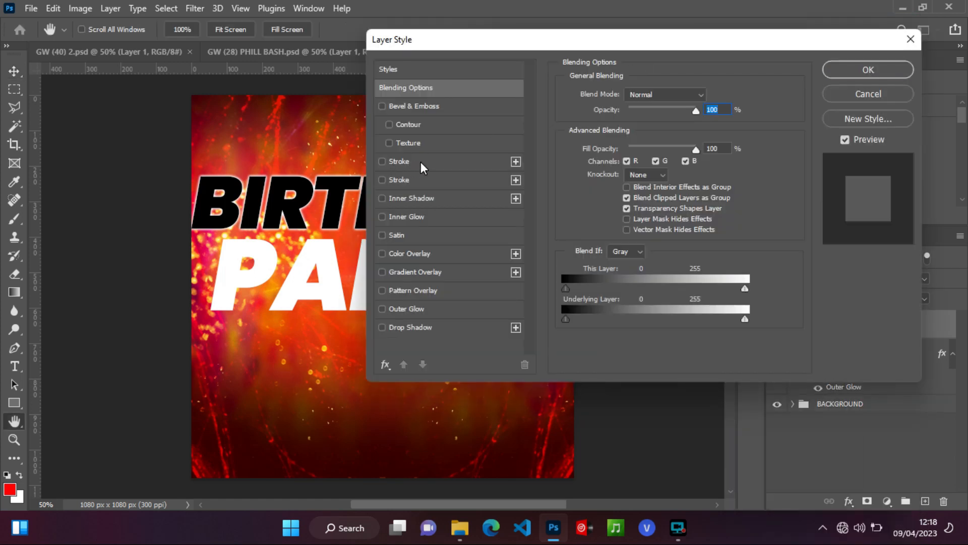
pyautogui.click(420, 162)
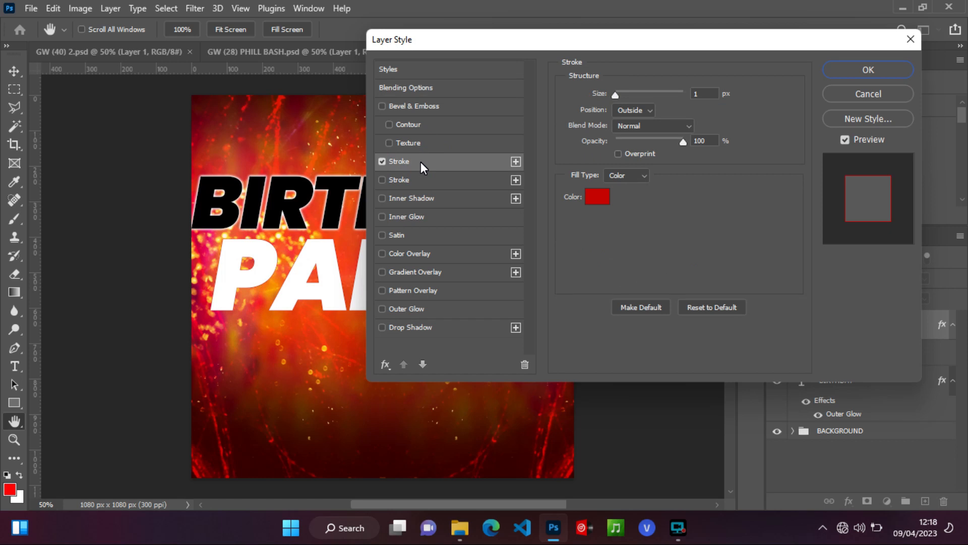
pyautogui.click(597, 196)
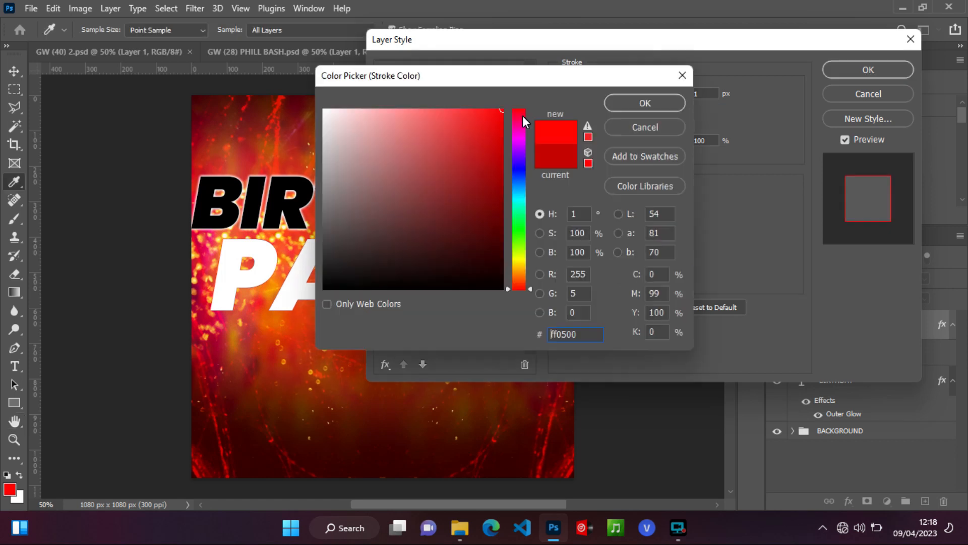
pyautogui.doubleClick(584, 331)
pyautogui.write('ff0')
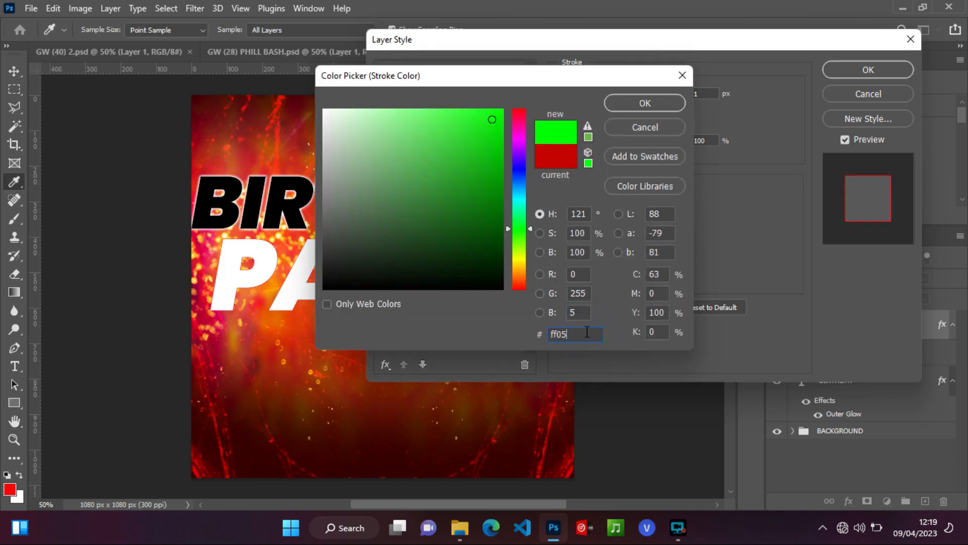
pyautogui.press('BackSpace')
pyautogui.write('0000')
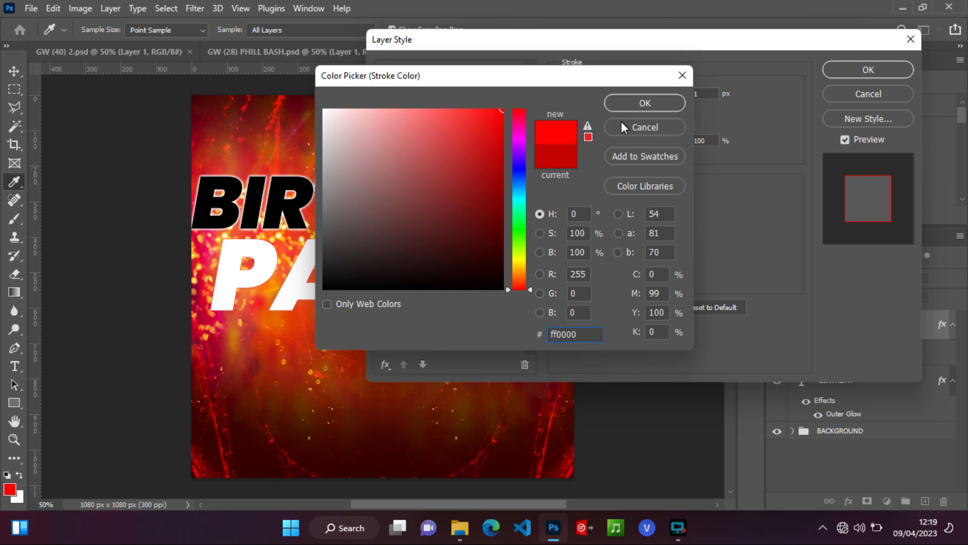
pyautogui.click(622, 100)
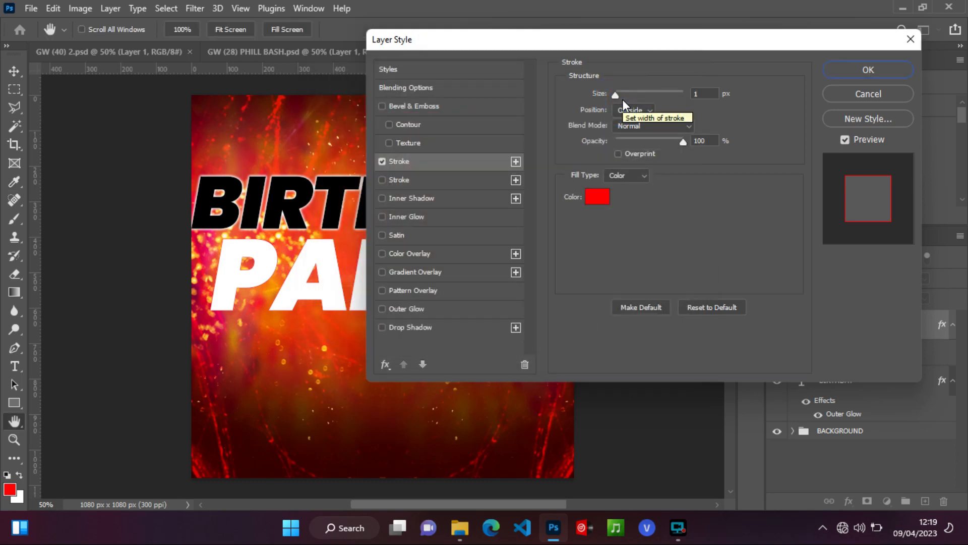
# Step: Set the PARTY stroke's size to 5 px and add a Drop Shadow with its preset values
pyautogui.write('3')
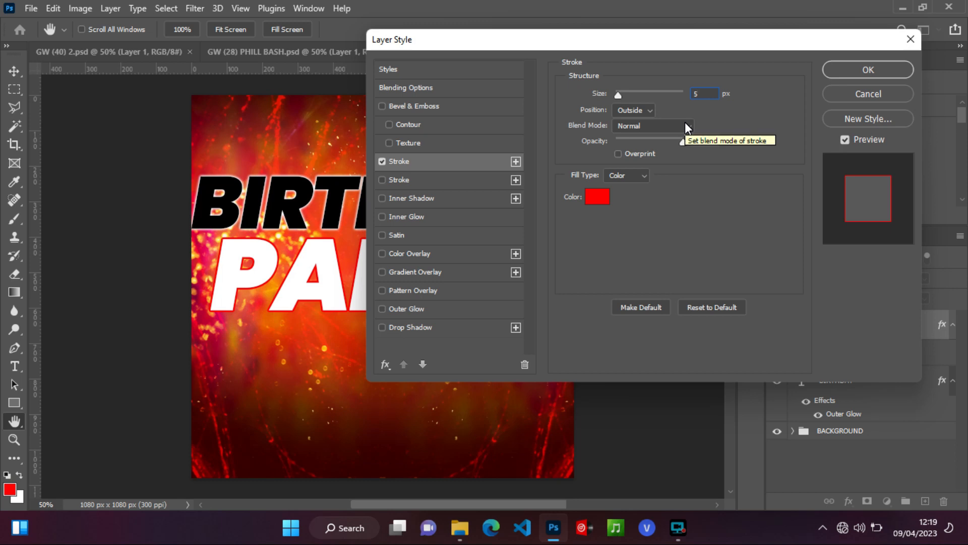
pyautogui.click(434, 325)
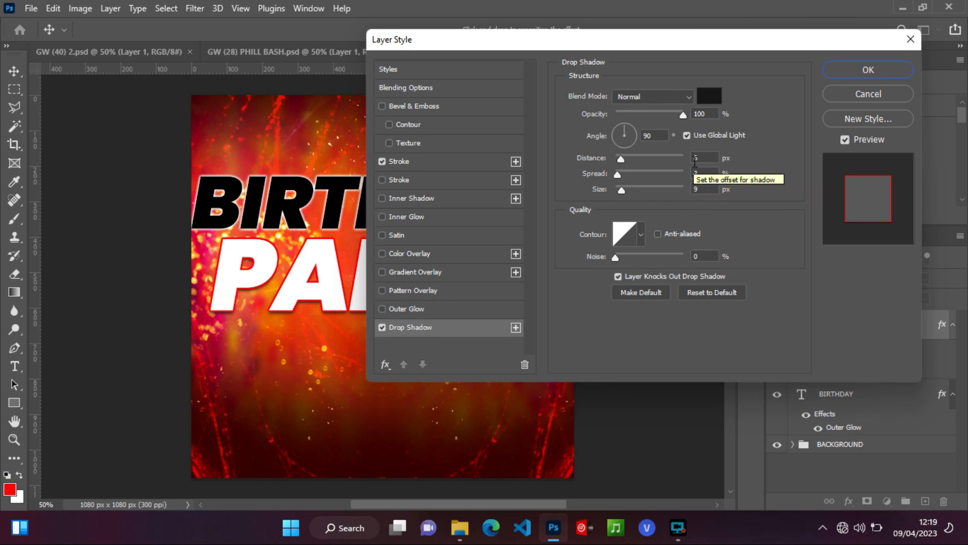
pyautogui.click(884, 66)
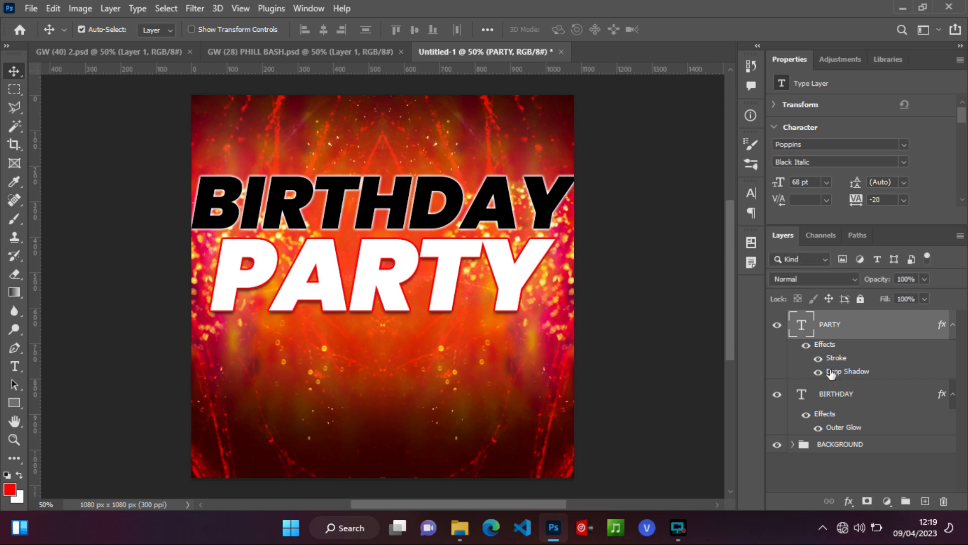
# Step: Reduce the PARTY layer's fill to 0% so only its outline and shadow are drawn
pyautogui.click(924, 298)
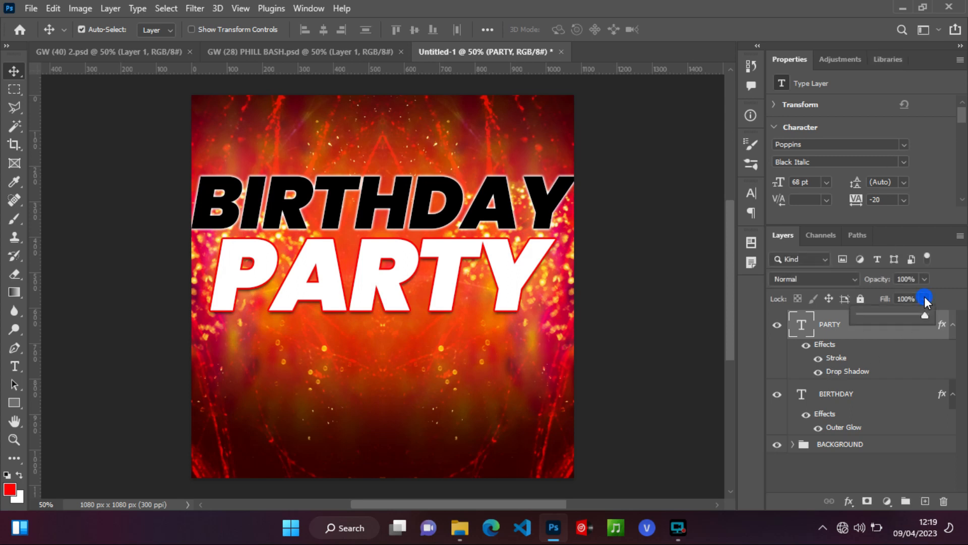
pyautogui.moveTo(925, 314); pyautogui.dragTo(812, 322)
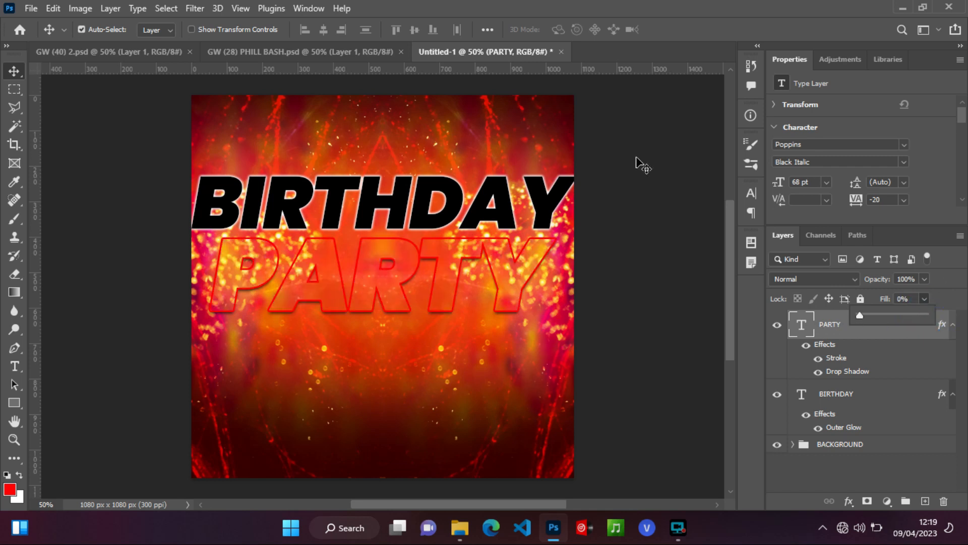
pyautogui.click(899, 360)
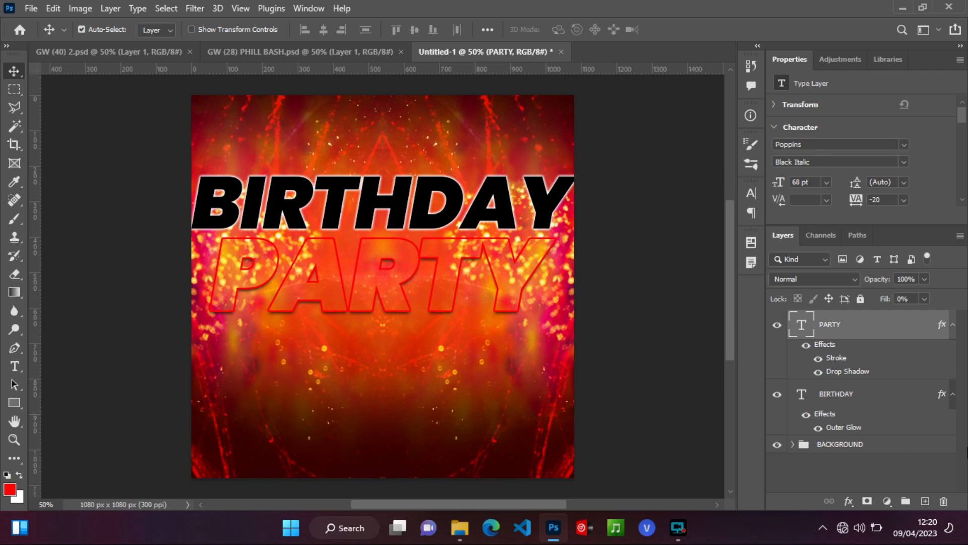
# Step: Add a new layer above PARTY and paint one soft 1000 px brush dab in red (ff0000) over the middle of the two titles
pyautogui.click(926, 501)
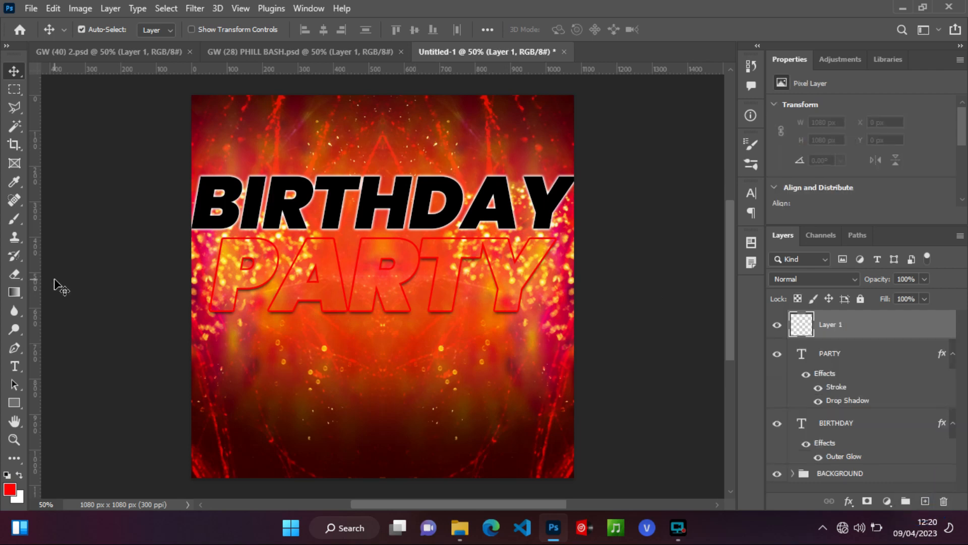
pyautogui.click(12, 221)
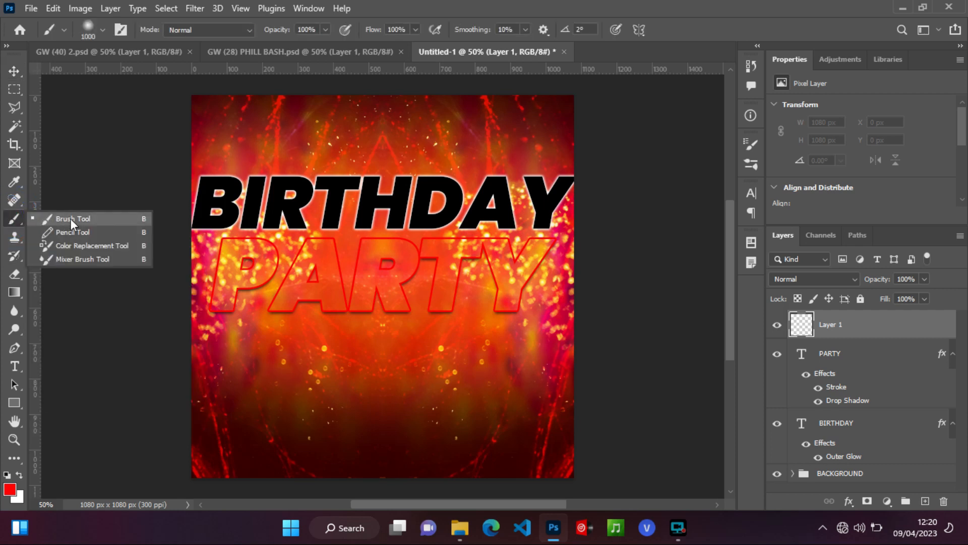
pyautogui.click(72, 219)
pyautogui.click(8, 488)
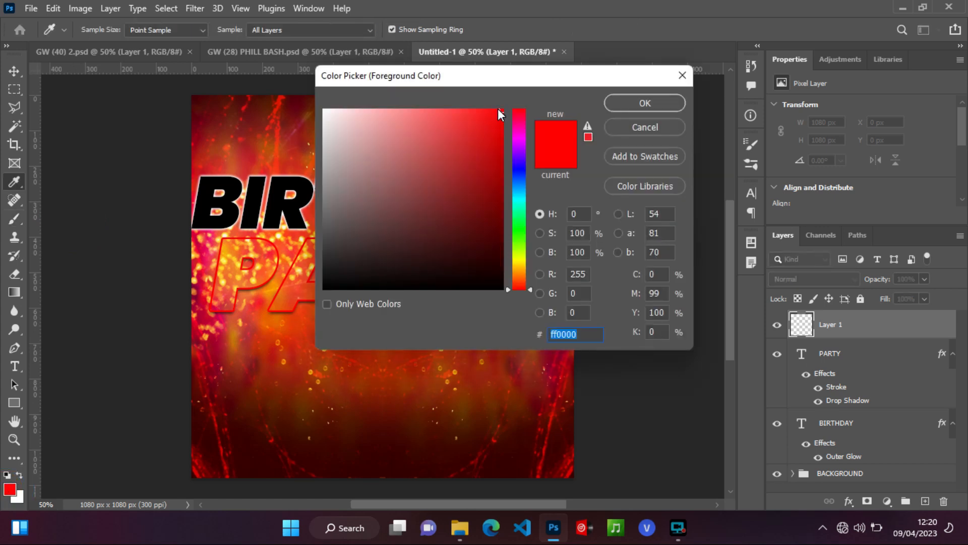
pyautogui.moveTo(490, 120); pyautogui.dragTo(564, 67)
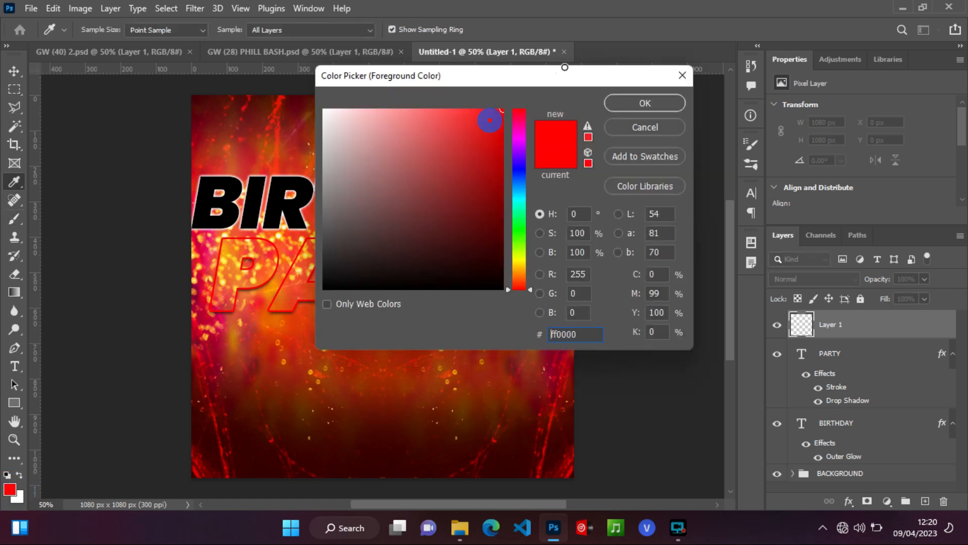
pyautogui.doubleClick(585, 333)
pyautogui.click(653, 104)
pyautogui.press('b')
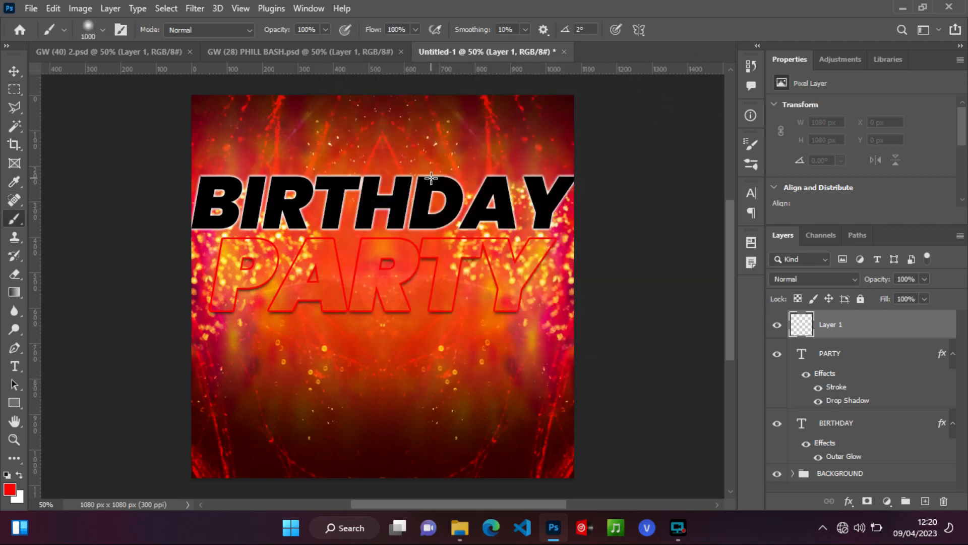
pyautogui.click(377, 231)
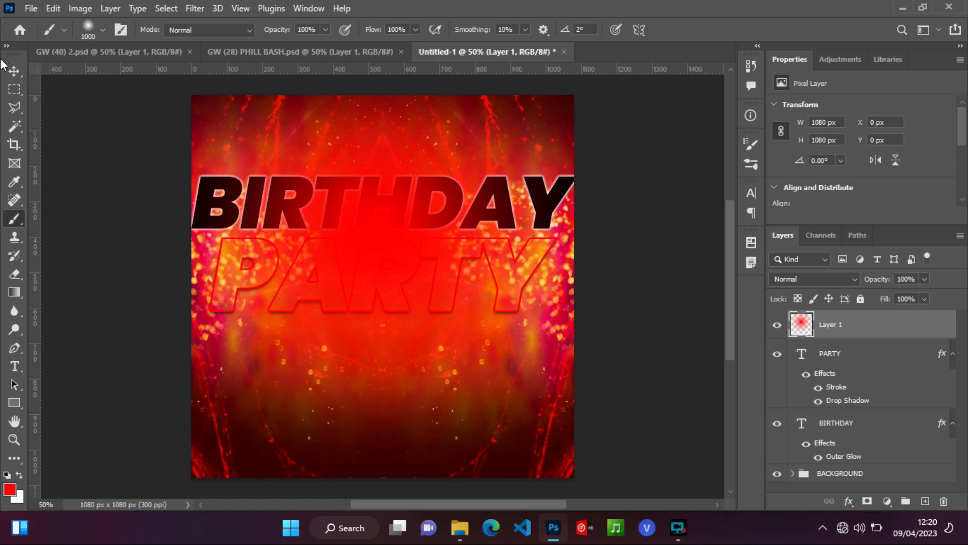
pyautogui.click(14, 72)
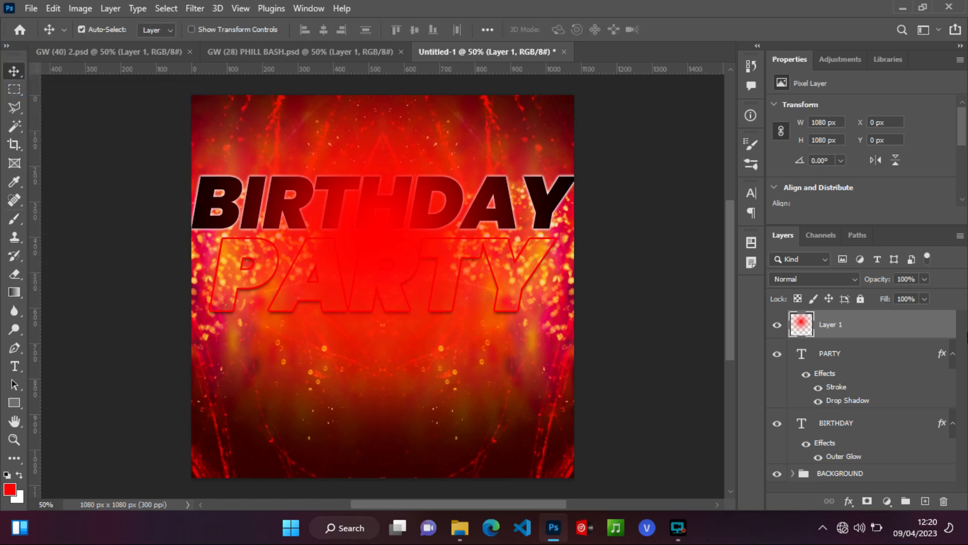
# Step: Collapse the PARTY and BIRTHDAY effect lists, group both text layers with Layer 1, and name the group BACKGROUND TEXT
pyautogui.click(952, 356)
pyautogui.click(951, 385)
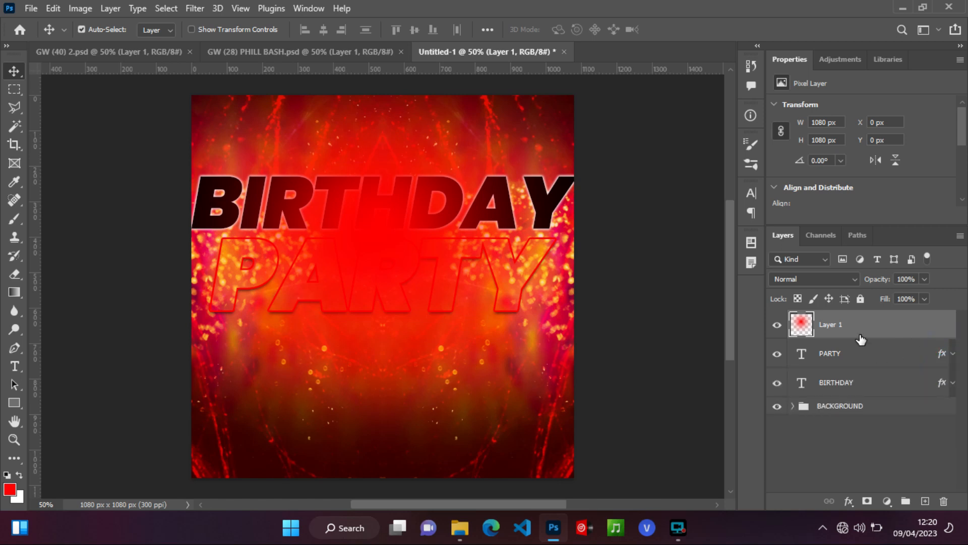
pyautogui.keyDown('shift'); pyautogui.click(882, 363); pyautogui.keyUp('shift')
pyautogui.keyDown('shift'); pyautogui.click(883, 383); pyautogui.keyUp('shift')
pyautogui.hotkey('ctrl', 'g')
pyautogui.doubleClick(832, 319)
pyautogui.write('BACKGROUND TEXT')
pyautogui.press('Return')
pyautogui.click(901, 388)
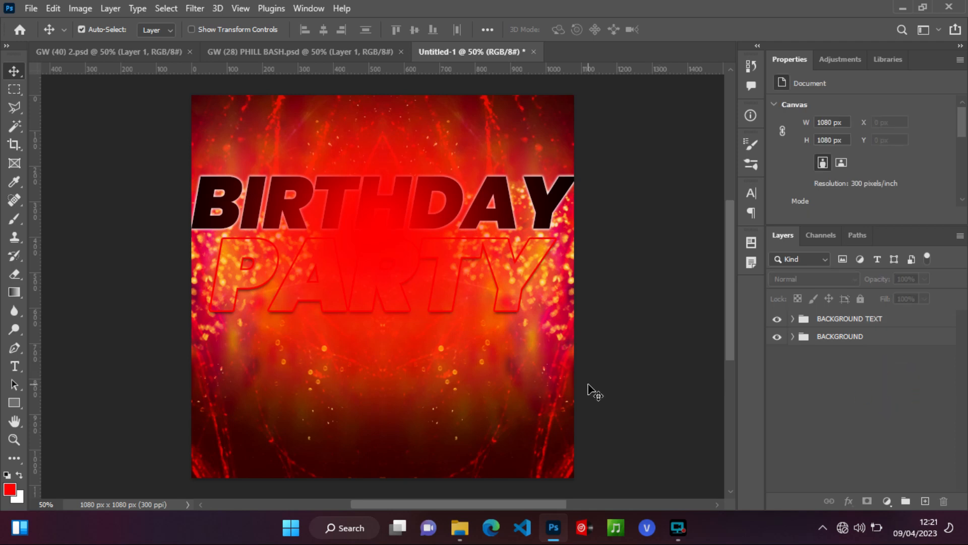
# Step: Place the "Place Your Image Here" picture from the BIRTHDAY POSTER 001 folder centred on the canvas at 100% scale
pyautogui.click(463, 522)
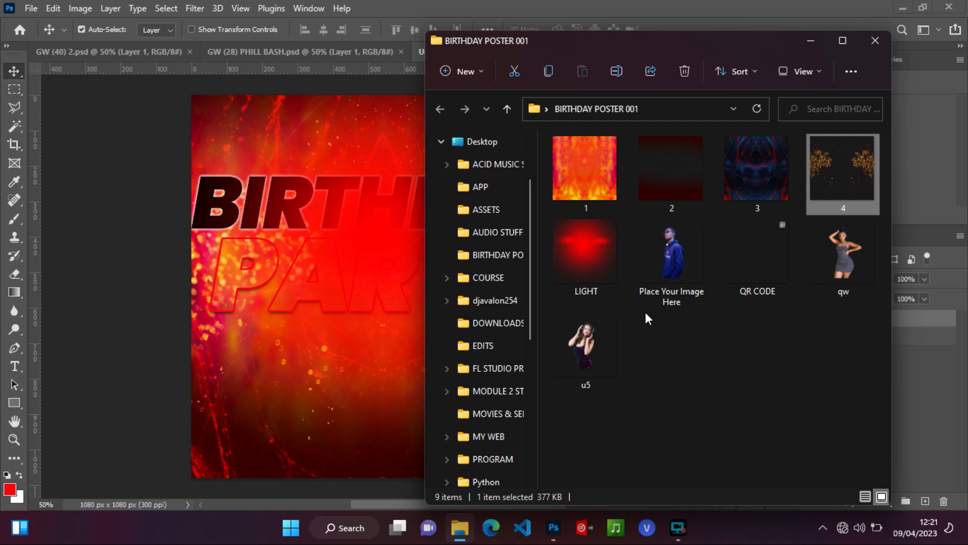
pyautogui.click(668, 276)
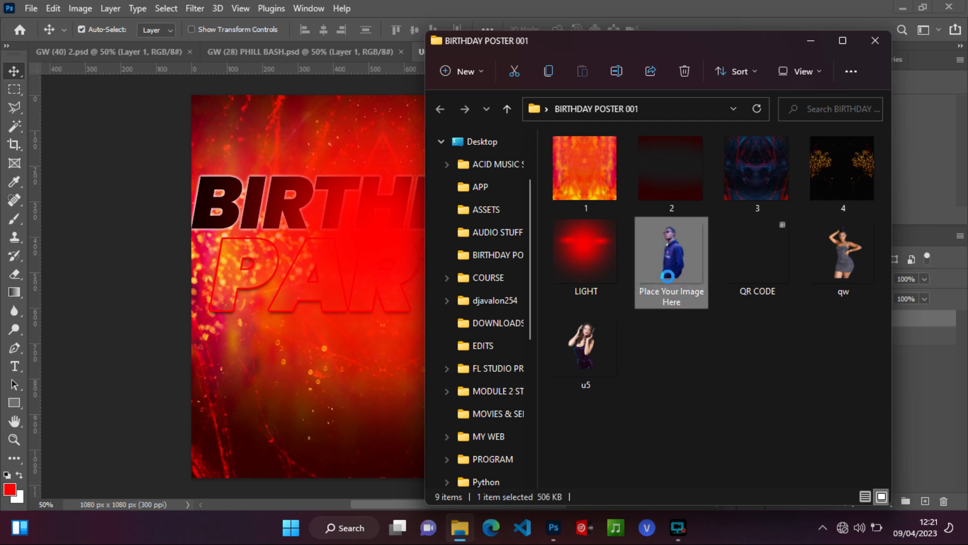
pyautogui.moveTo(666, 260); pyautogui.dragTo(369, 265)
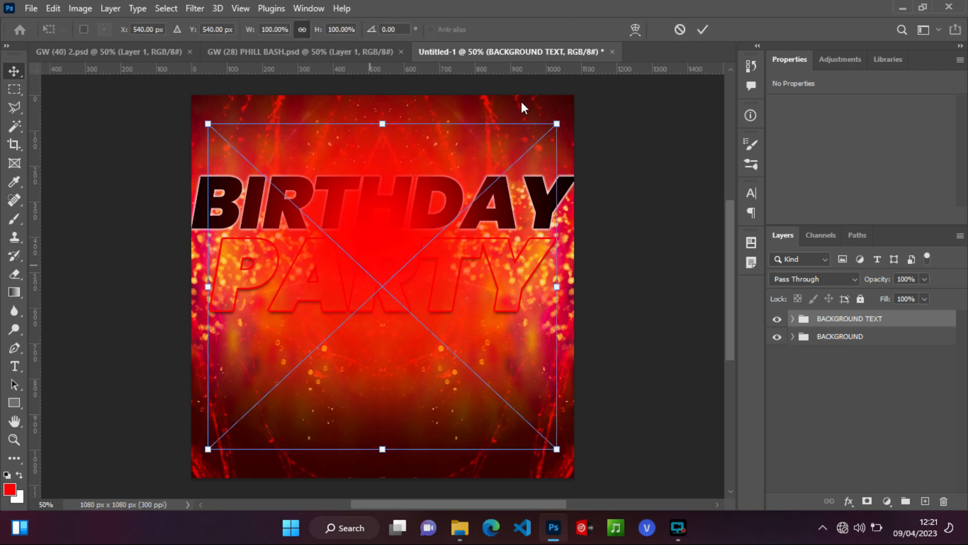
pyautogui.click(703, 29)
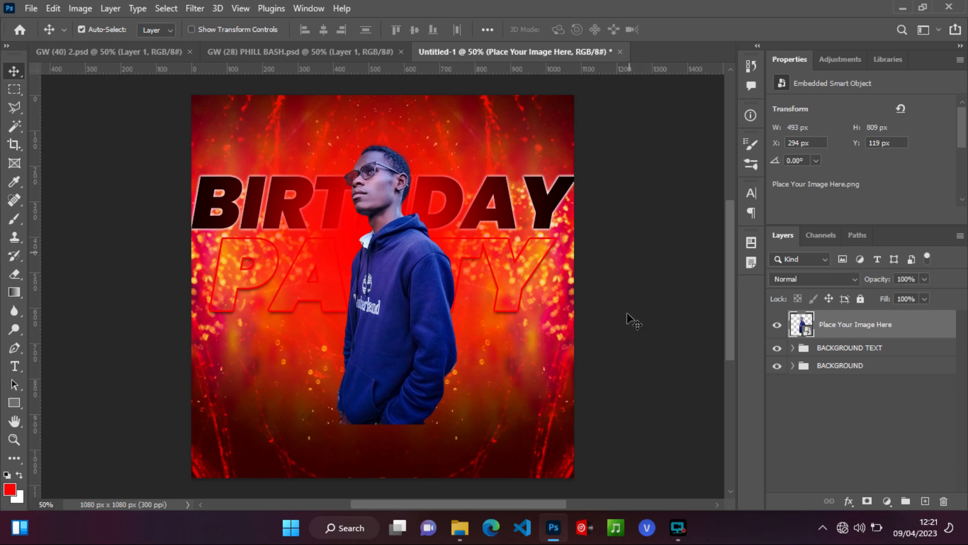
# Step: Place the qw picture beneath the "Place Your Image Here" layer and move it left of the man, to about X 111 px, Y 150 px
pyautogui.click(460, 528)
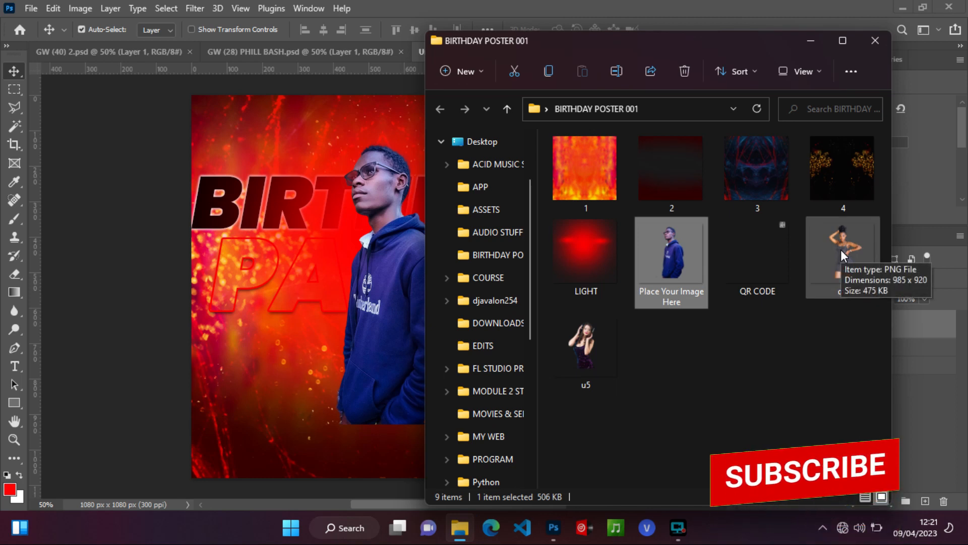
pyautogui.moveTo(840, 250); pyautogui.dragTo(312, 265)
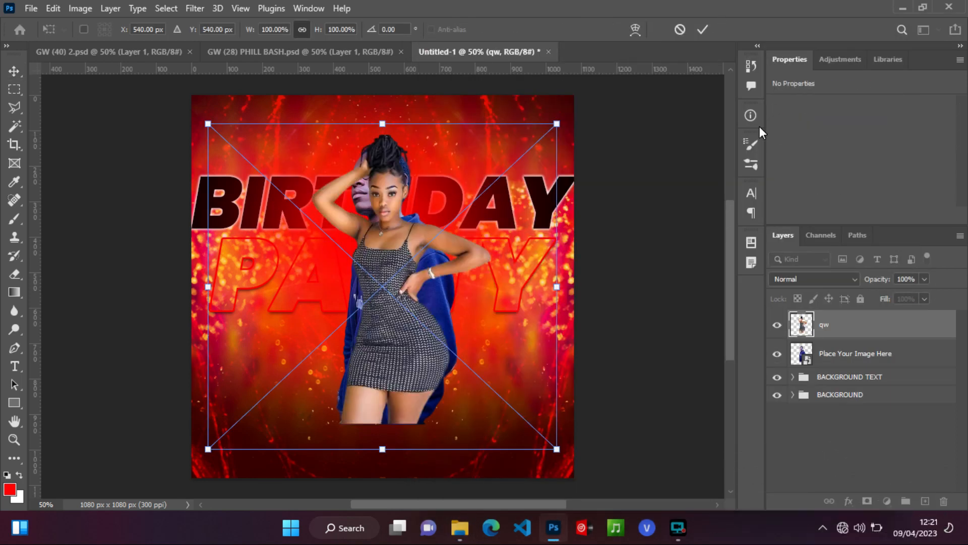
pyautogui.moveTo(906, 327); pyautogui.dragTo(905, 362)
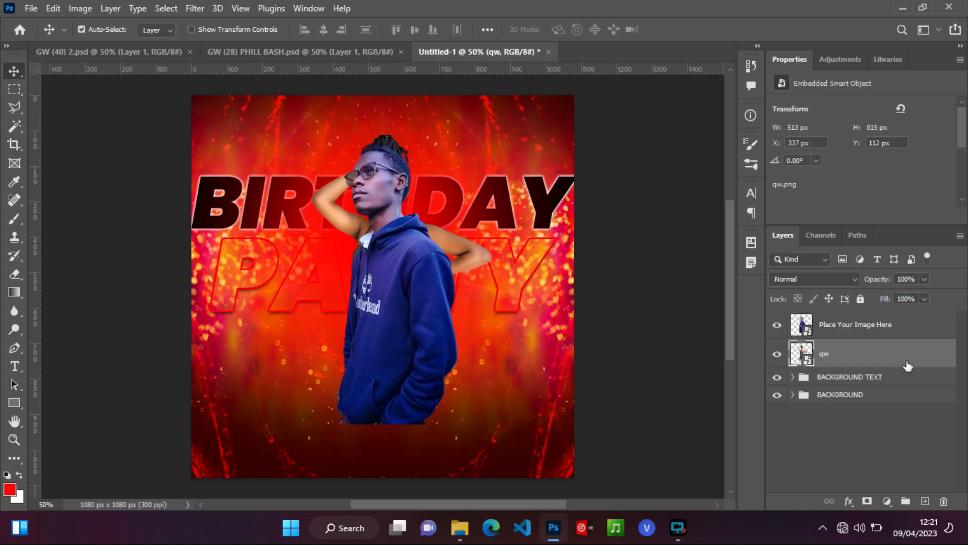
pyautogui.moveTo(334, 211); pyautogui.dragTo(253, 223)
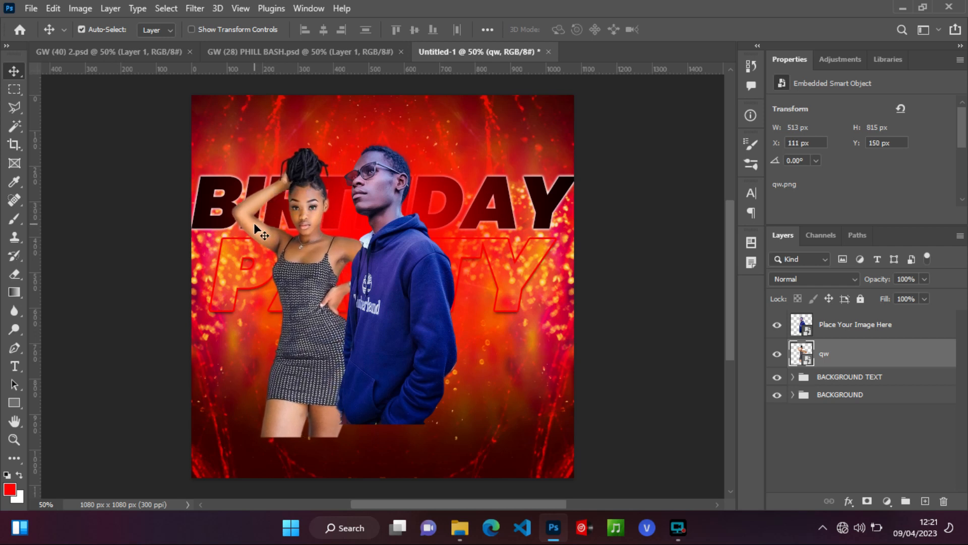
# Step: Place the u5 picture directly above the qw layer, positioned right of the man at about X 470 px, Y 68 px
pyautogui.click(468, 520)
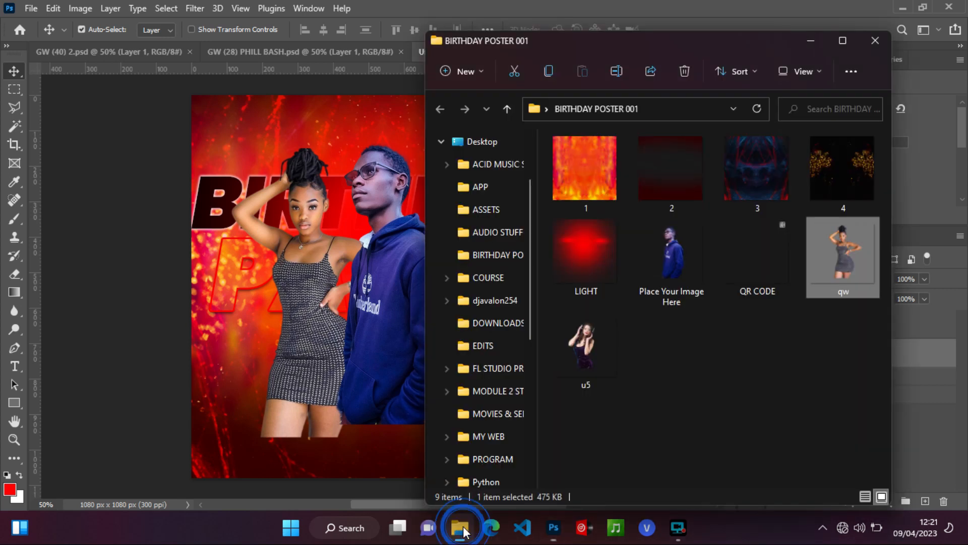
pyautogui.click(589, 344)
pyautogui.moveTo(589, 344); pyautogui.dragTo(344, 224)
pyautogui.moveTo(437, 171); pyautogui.dragTo(496, 152)
pyautogui.click(707, 30)
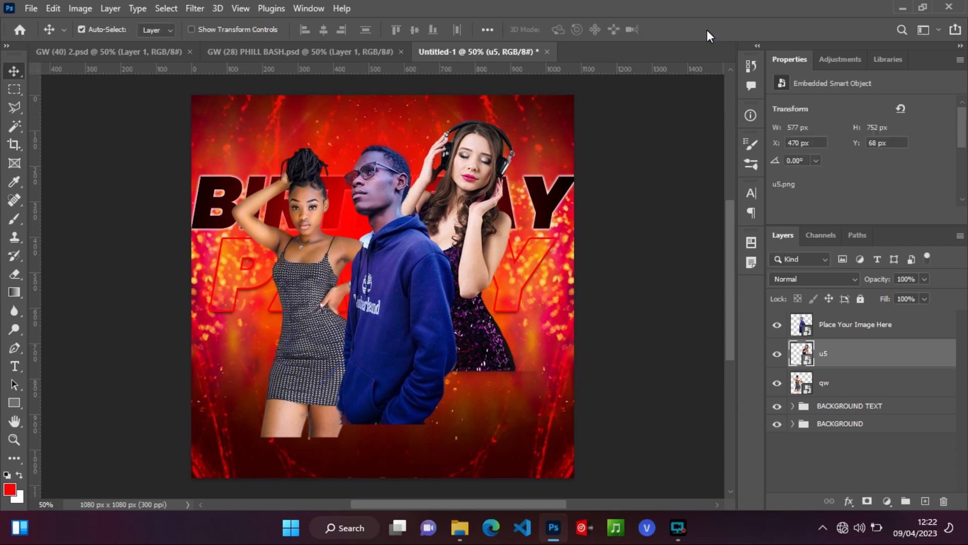
# Step: Combine the Place Your Image Here, u5 and qw layers into a single smart object
pyautogui.click(905, 327)
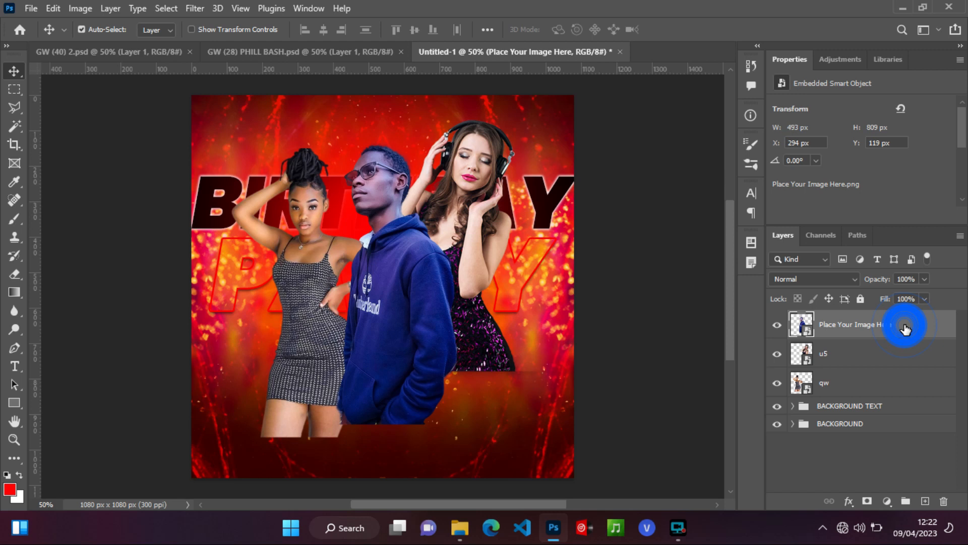
pyautogui.keyDown('ctrl'); pyautogui.click(897, 358); pyautogui.keyUp('ctrl')
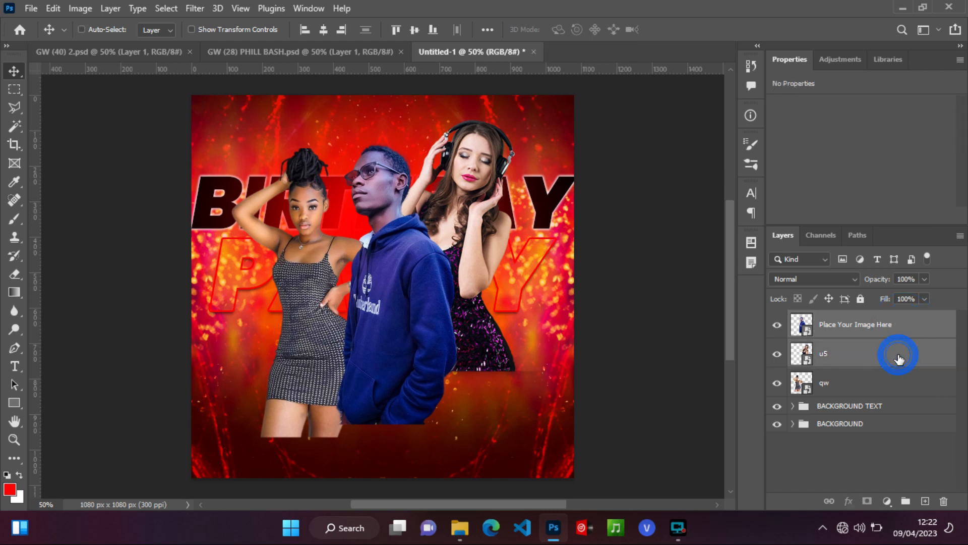
pyautogui.keyDown('ctrl'); pyautogui.click(890, 387); pyautogui.keyUp('ctrl')
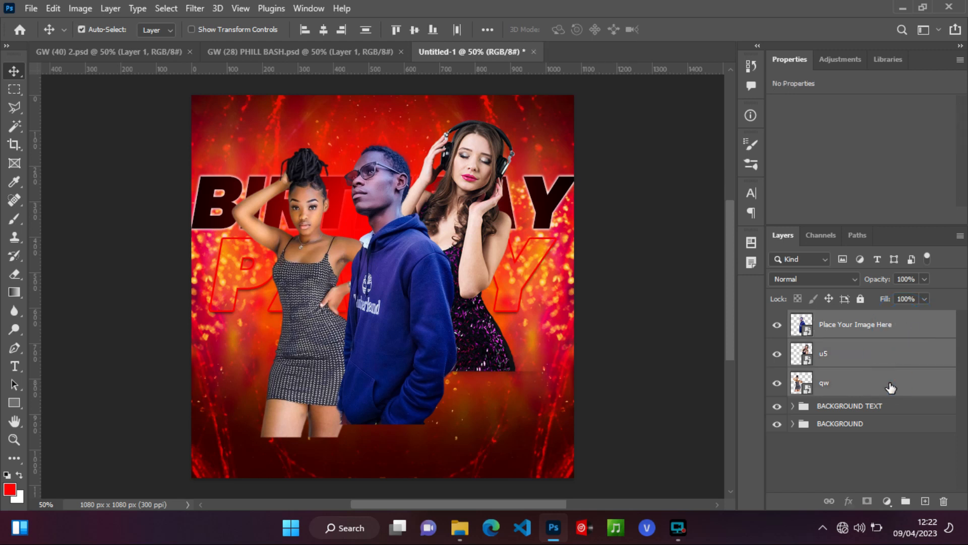
pyautogui.rightClick(891, 387)
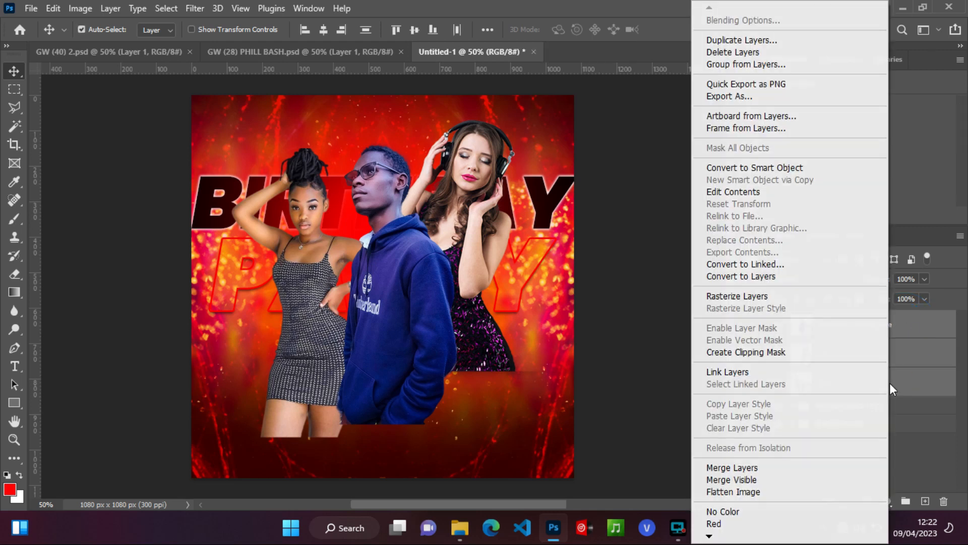
pyautogui.click(791, 168)
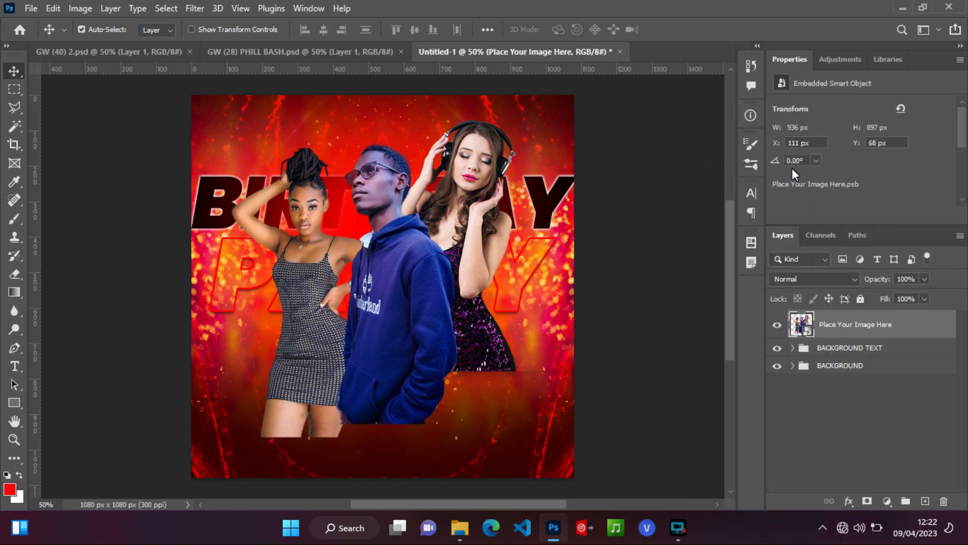
# Step: Add a layer mask to the combined people smart object and choose a foreground-to-transparent linear gradient from the Basics presets
pyautogui.click(867, 501)
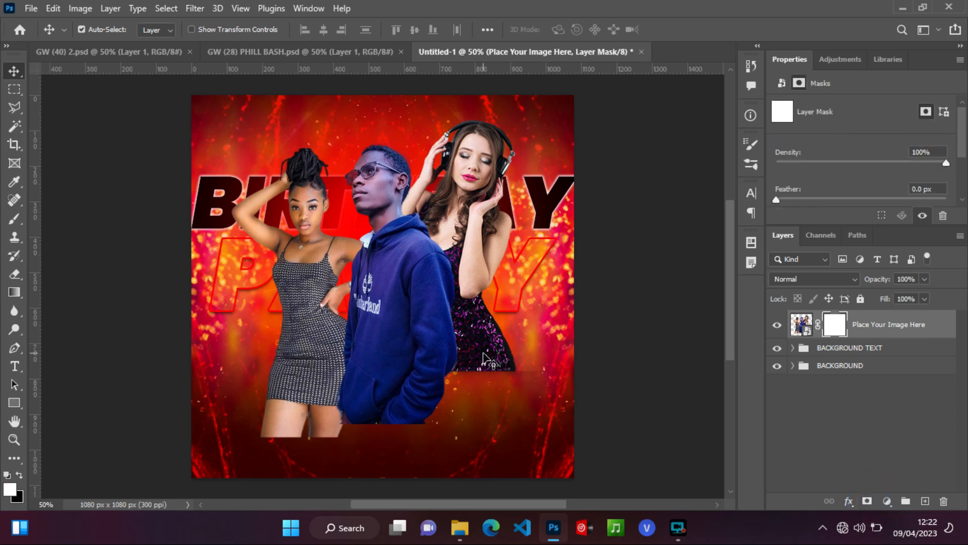
pyautogui.click(14, 292)
pyautogui.click(66, 293)
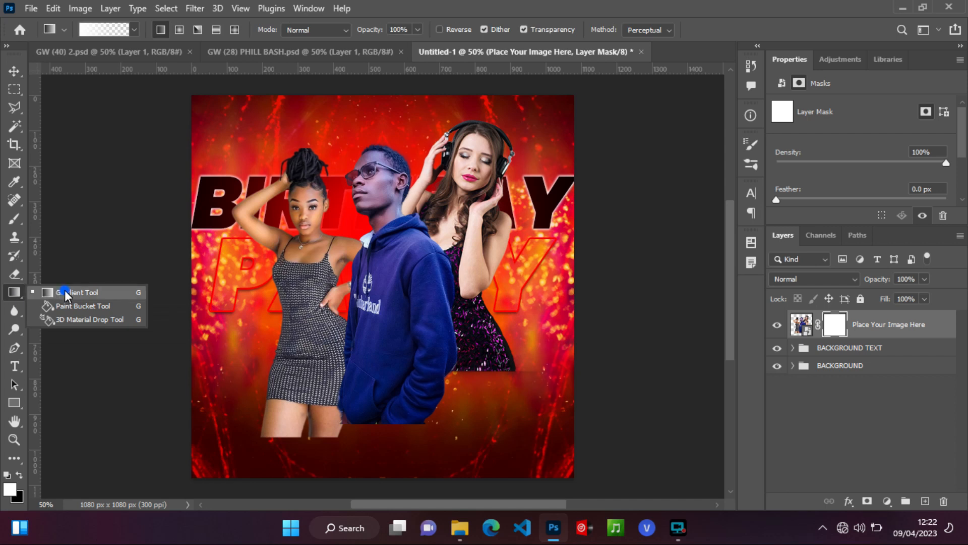
pyautogui.click(132, 30)
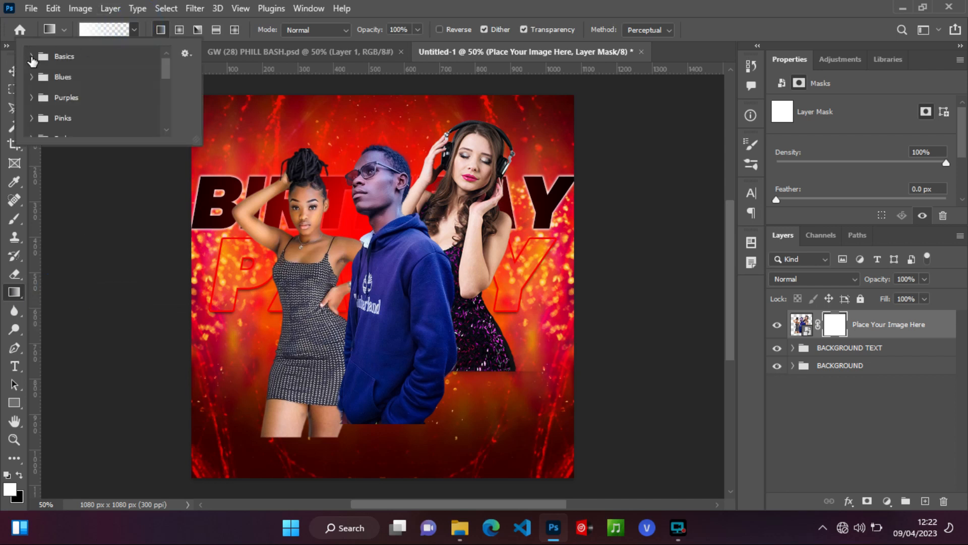
pyautogui.click(32, 57)
pyautogui.click(71, 82)
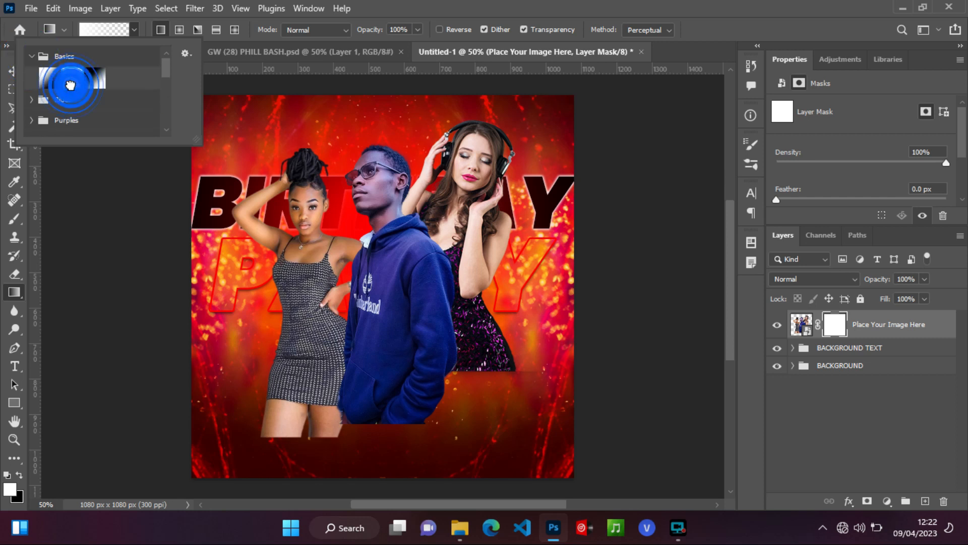
pyautogui.click(514, 4)
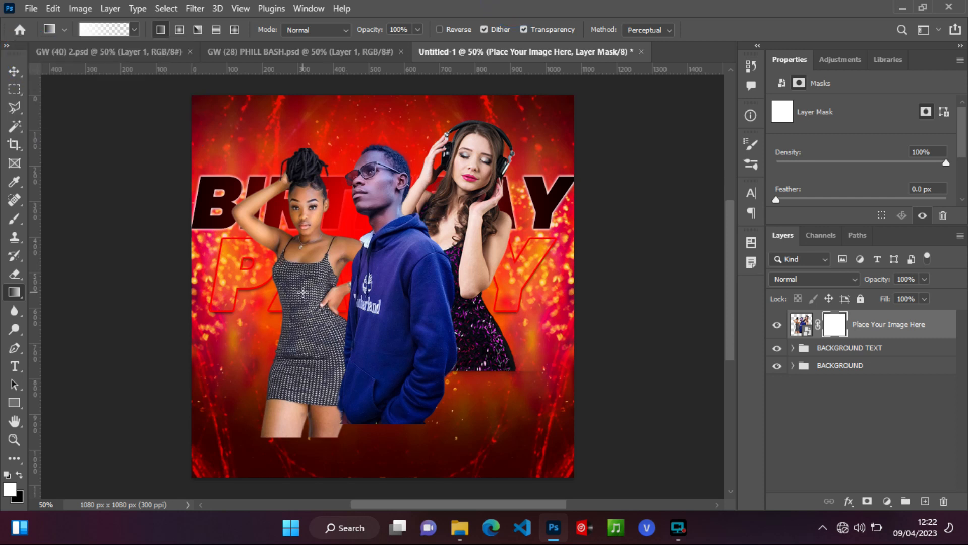
# Step: Set the foreground colour to black (000000) and draw three upward gradients on the mask to fade the people's lower bodies
pyautogui.click(10, 488)
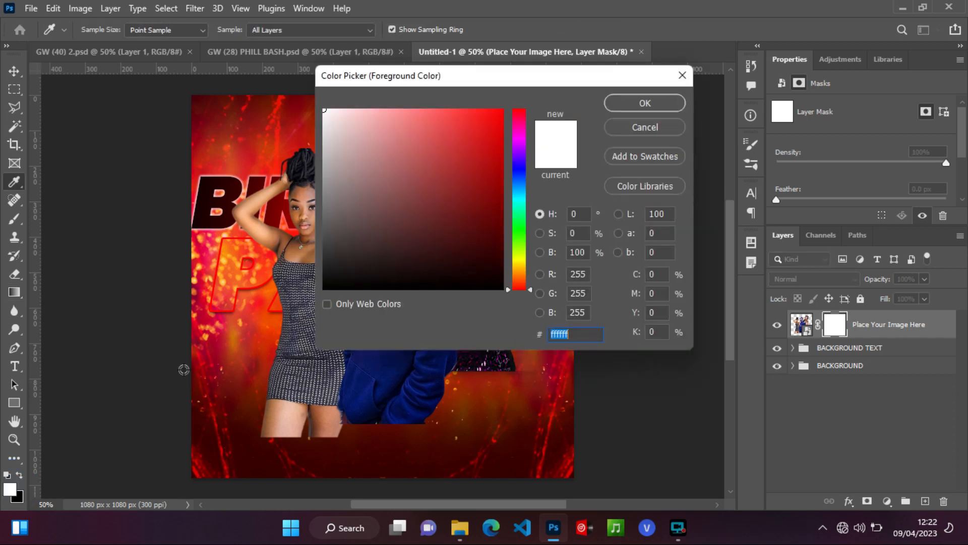
pyautogui.click(325, 287)
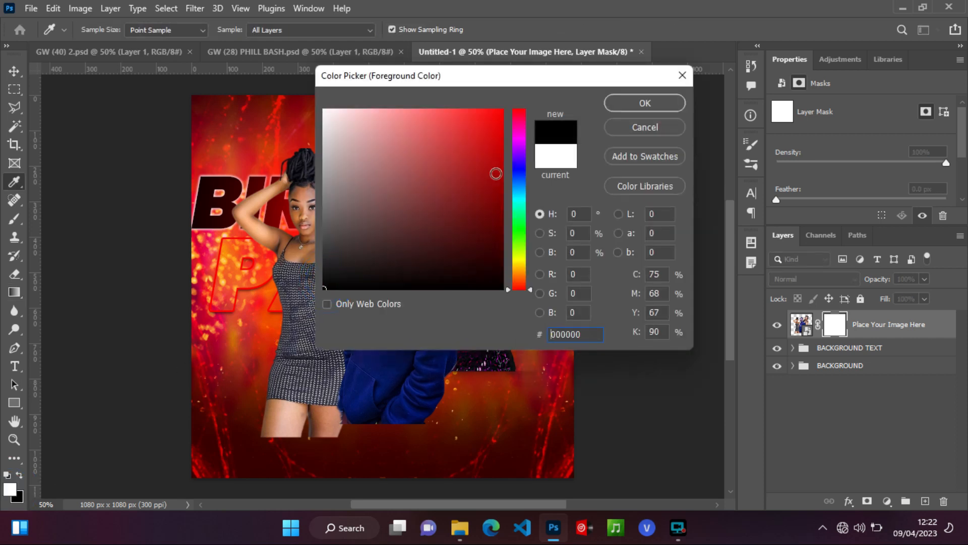
pyautogui.click(645, 103)
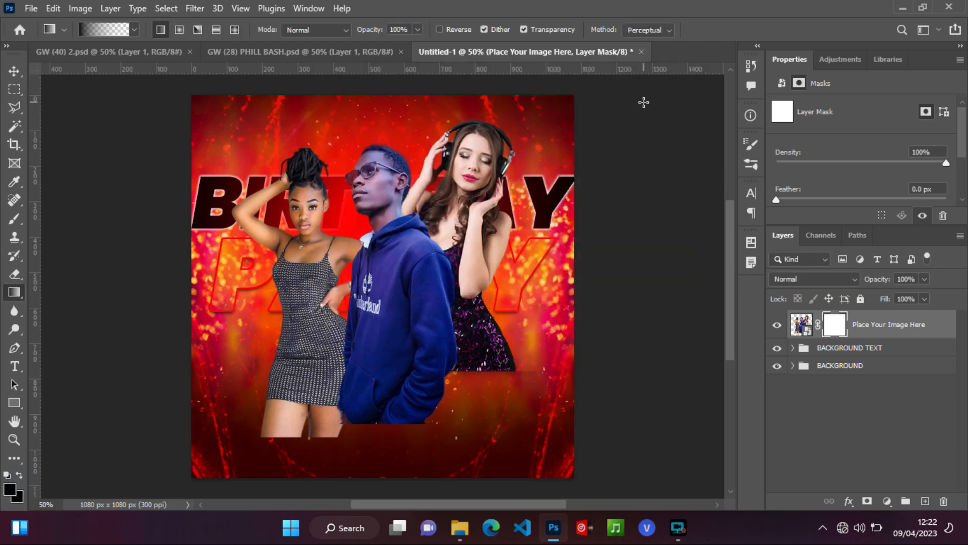
pyautogui.moveTo(369, 475)
pyautogui.mouseDown()
pyautogui.moveTo(377, 351)
pyautogui.moveTo(364, 262)
pyautogui.mouseUp()
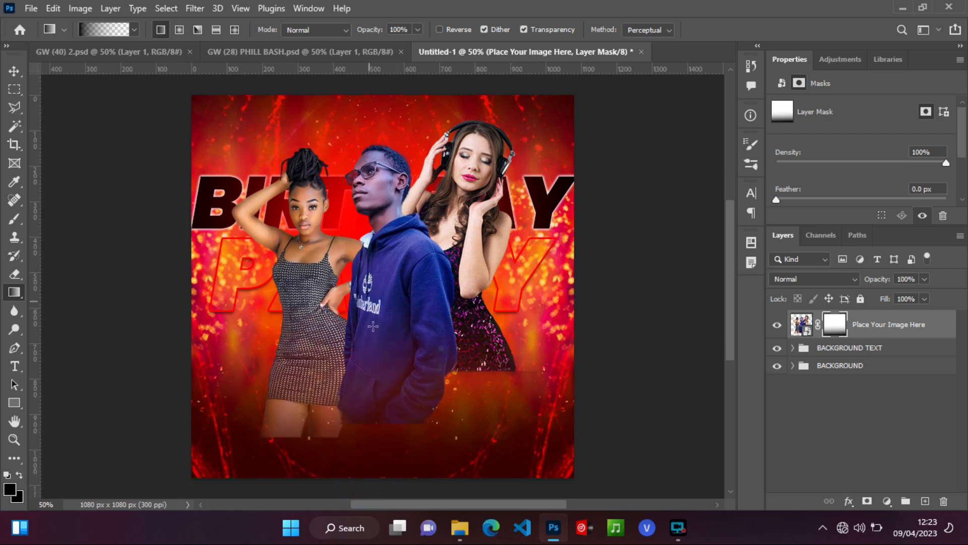
pyautogui.moveTo(372, 474); pyautogui.dragTo(375, 248)
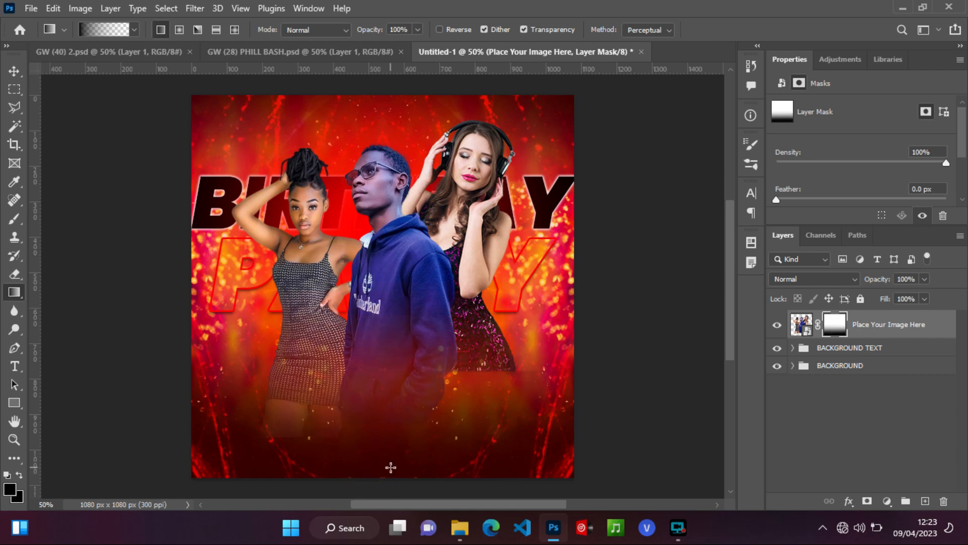
pyautogui.moveTo(281, 466); pyautogui.dragTo(341, 264)
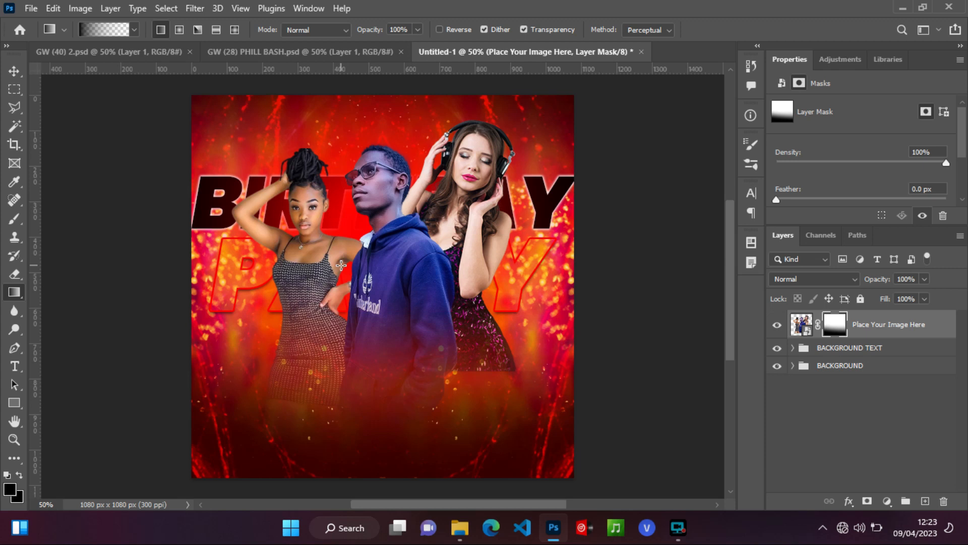
# Step: Add a Solid Color fill layer in orange (ff6400) above the people smart object and clip it to that layer
pyautogui.click(887, 501)
pyautogui.click(880, 253)
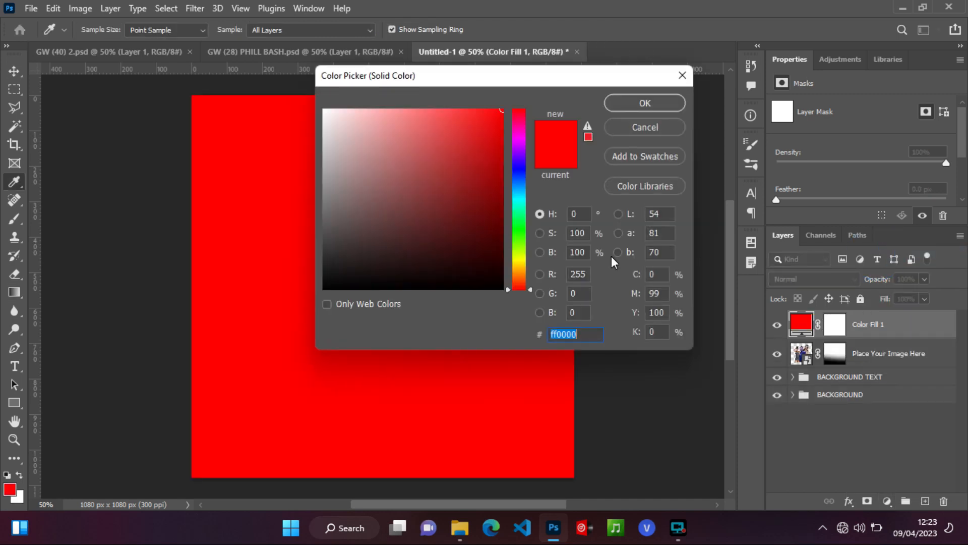
pyautogui.click(582, 334)
pyautogui.press('BackSpace')
pyautogui.press('BackSpace')
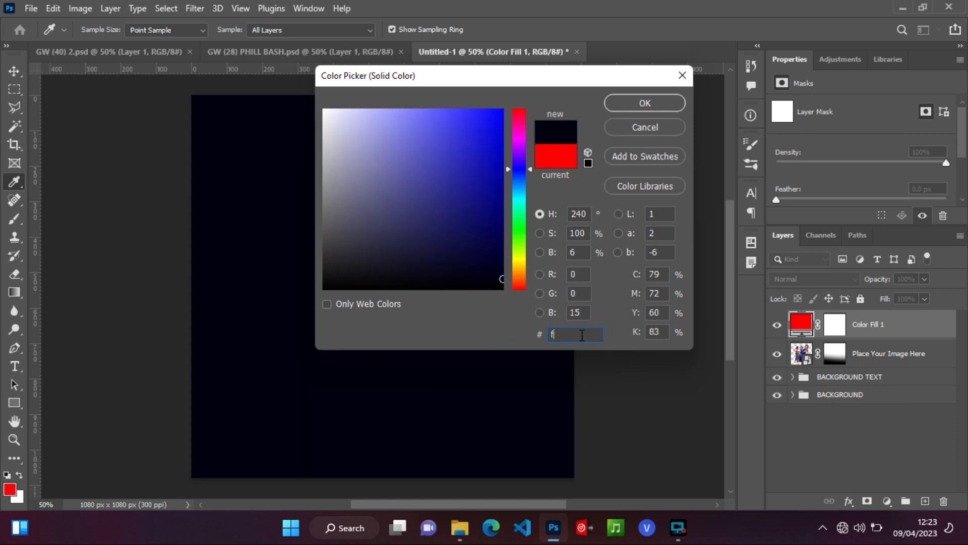
pyautogui.write('f')
pyautogui.press('BackSpace')
pyautogui.write('f')
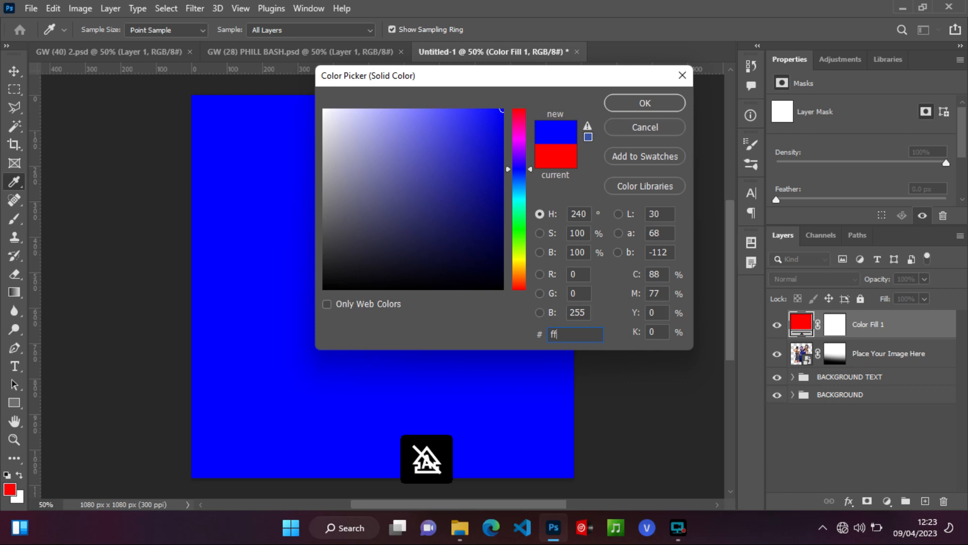
pyautogui.write('6')
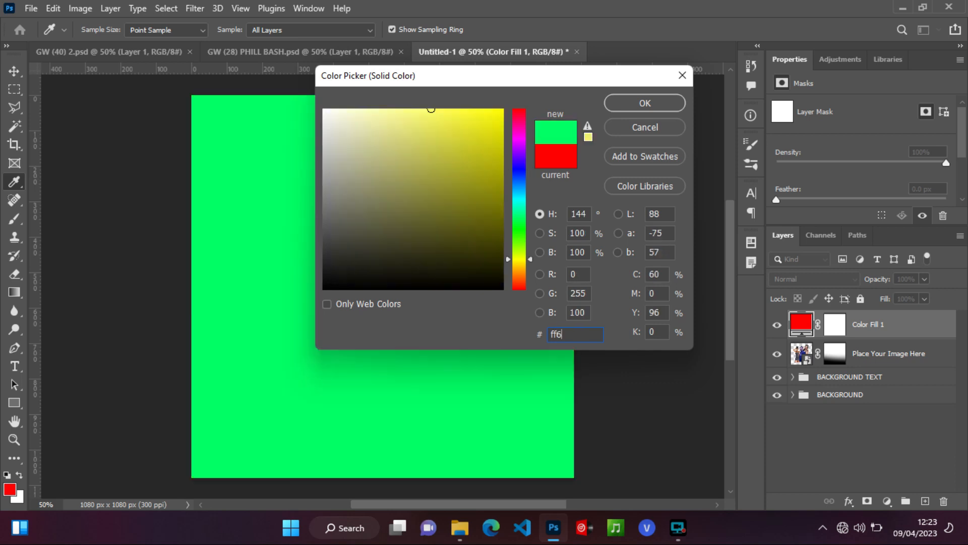
pyautogui.write('400')
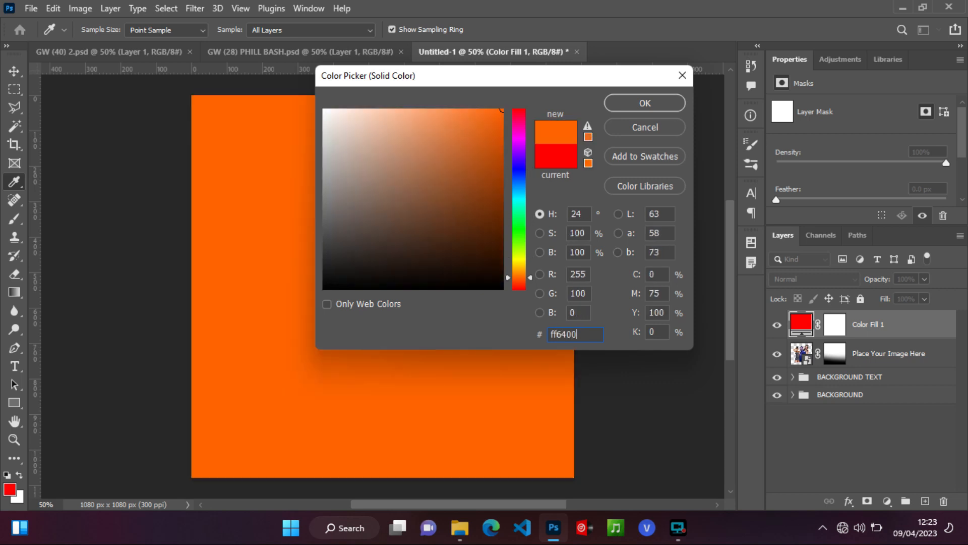
pyautogui.click(660, 99)
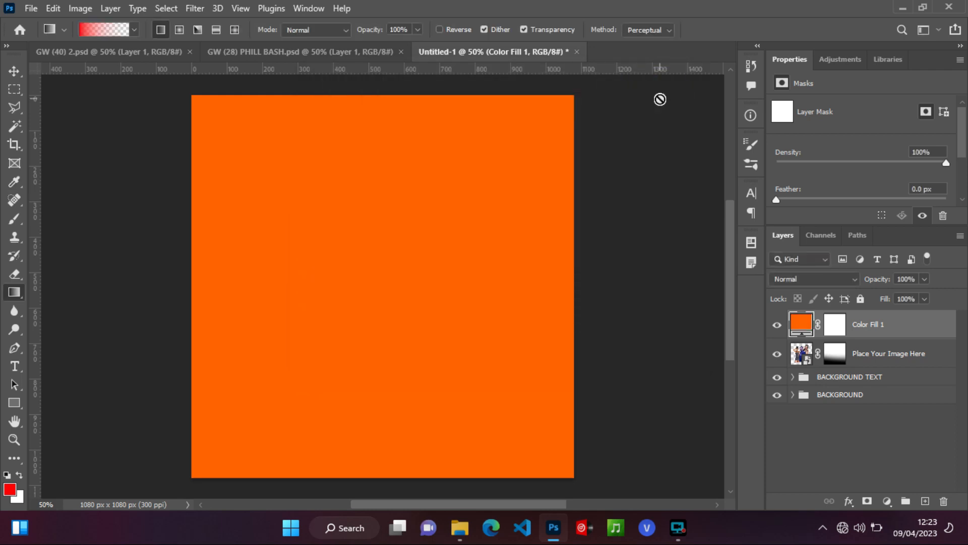
pyautogui.keyDown('alt'); pyautogui.click(798, 337); pyautogui.keyUp('alt')
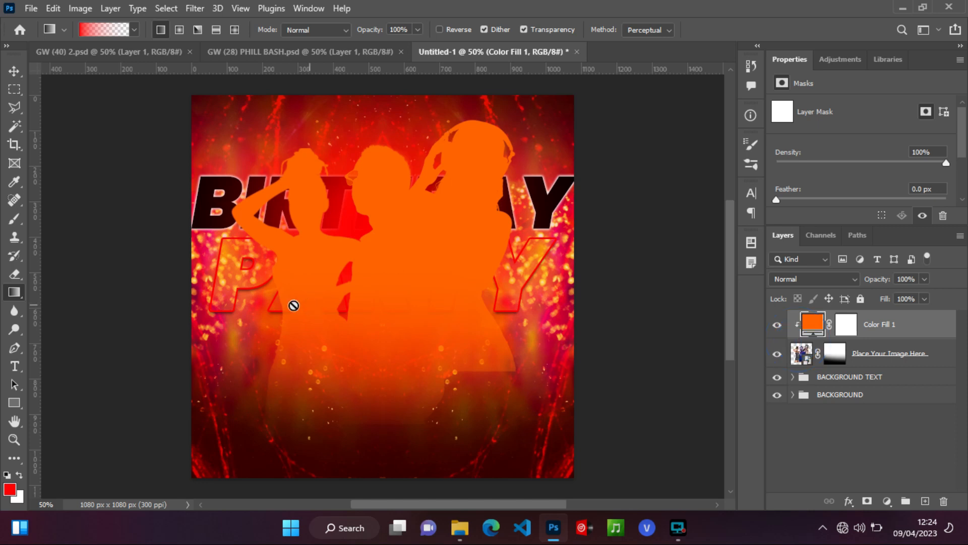
# Step: Dab a 900 px soft round black brush on the orange fill layer's mask to reveal the central man's head and upper body
pyautogui.click(13, 220)
pyautogui.click(68, 219)
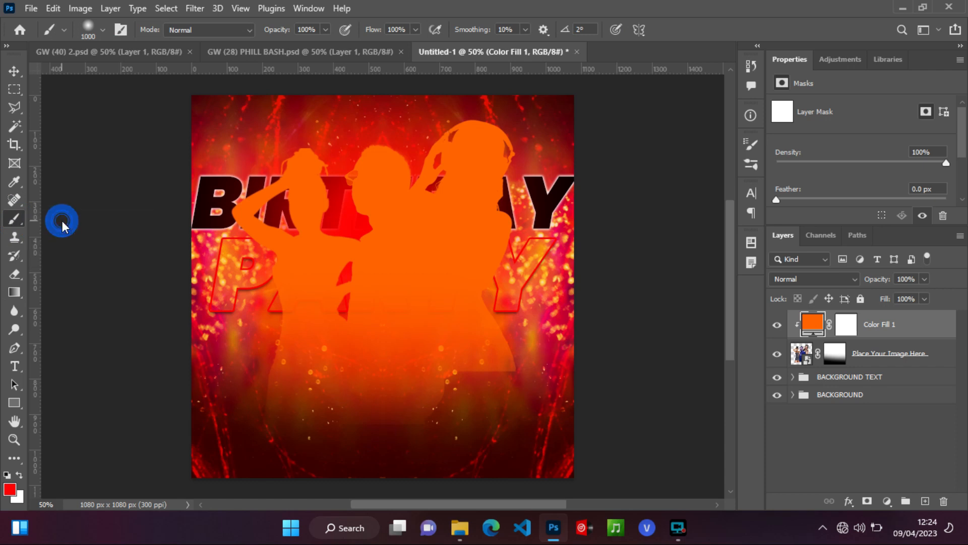
pyautogui.click(103, 30)
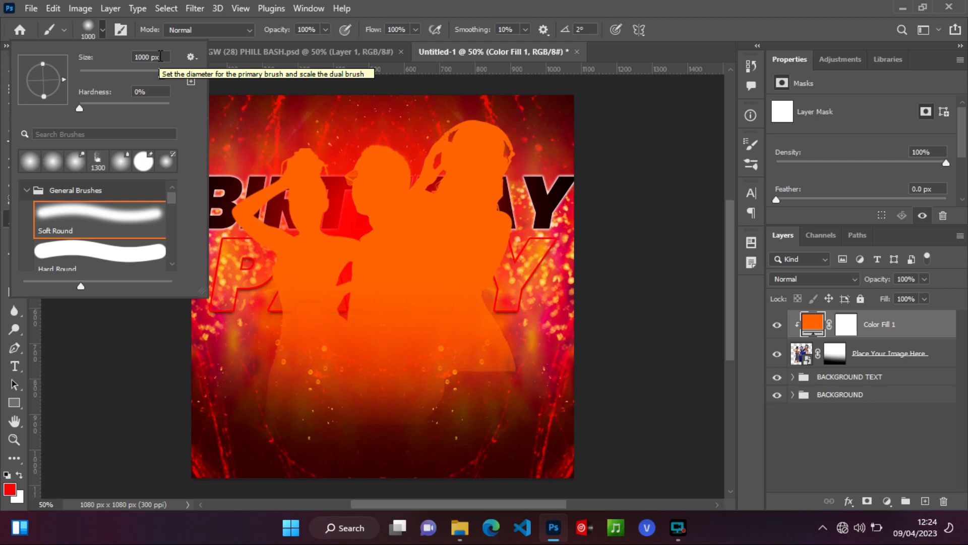
pyautogui.click(572, 3)
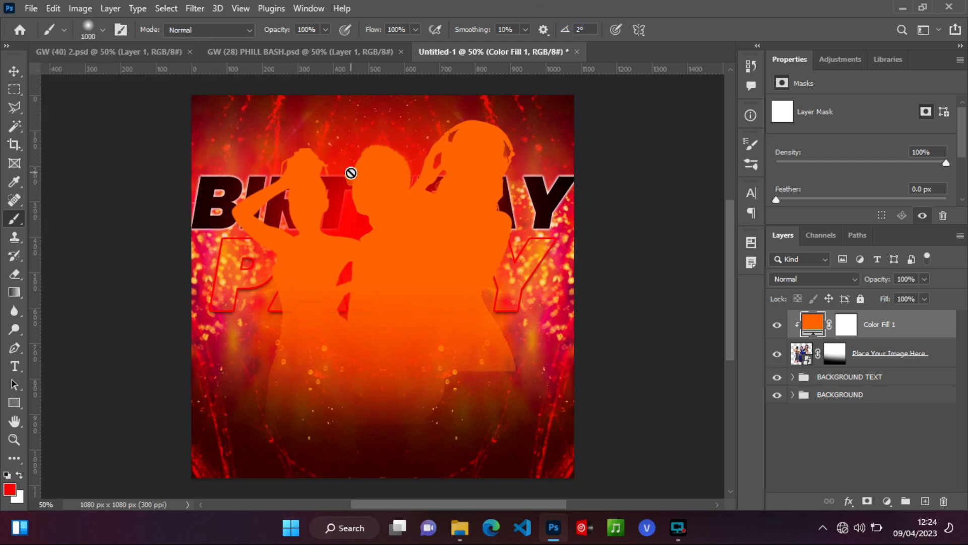
pyautogui.click(848, 325)
pyautogui.press('[')
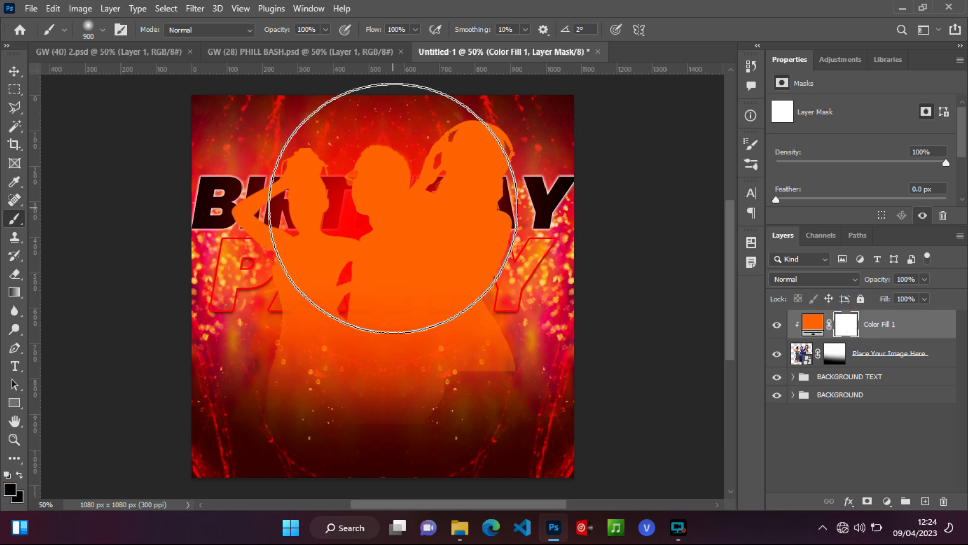
pyautogui.click(393, 207)
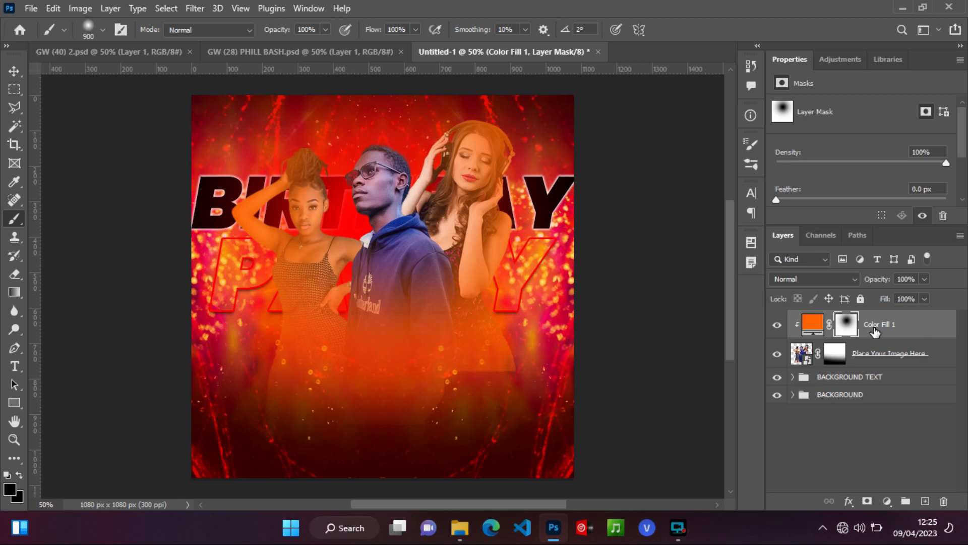
# Step: Set the orange fill layer's Blend If channel to Red and split the Underlying Layer's black slider to 0 / 119
pyautogui.click(13, 72)
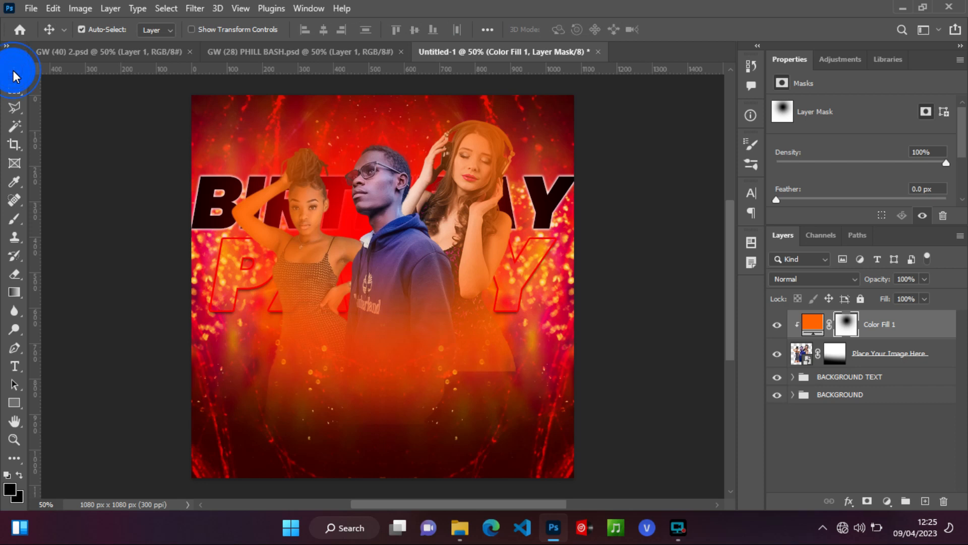
pyautogui.rightClick(932, 329)
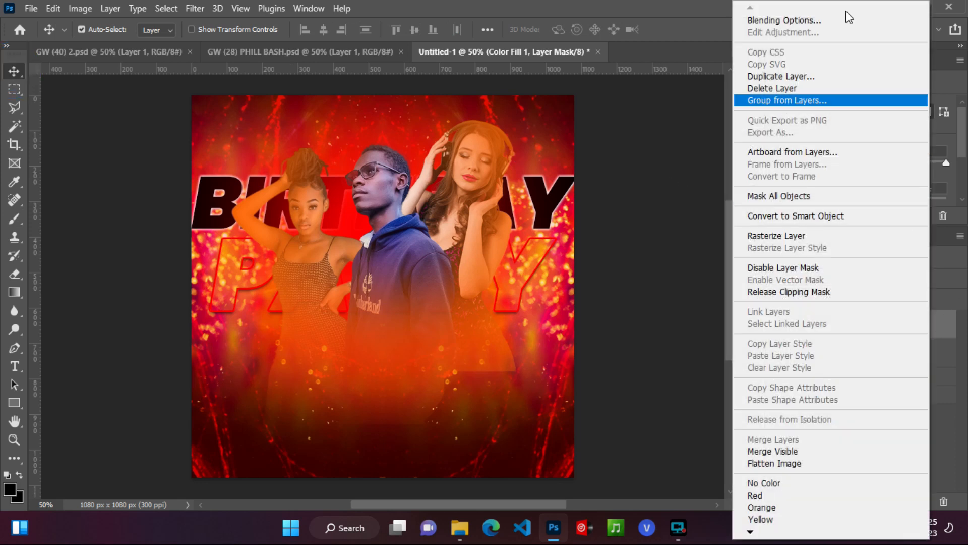
pyautogui.click(799, 20)
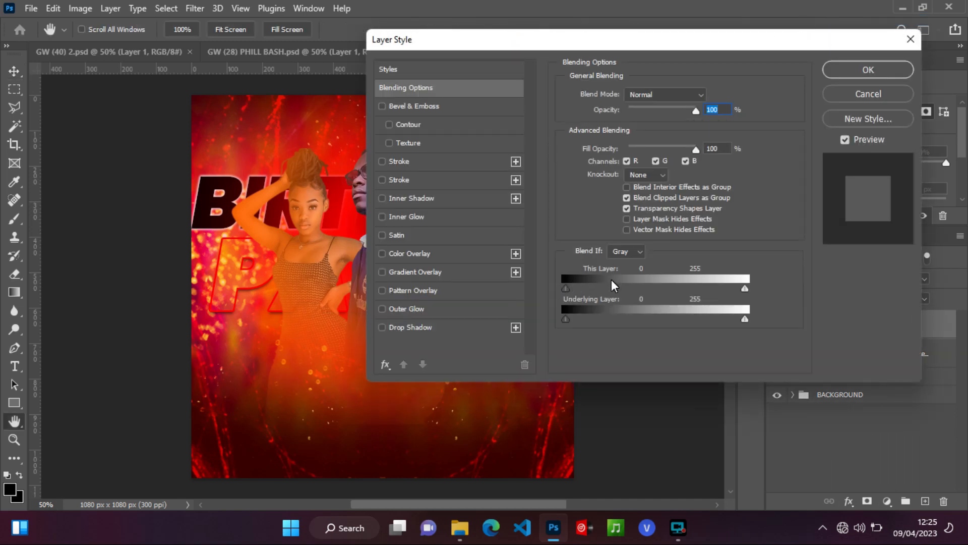
pyautogui.click(638, 250)
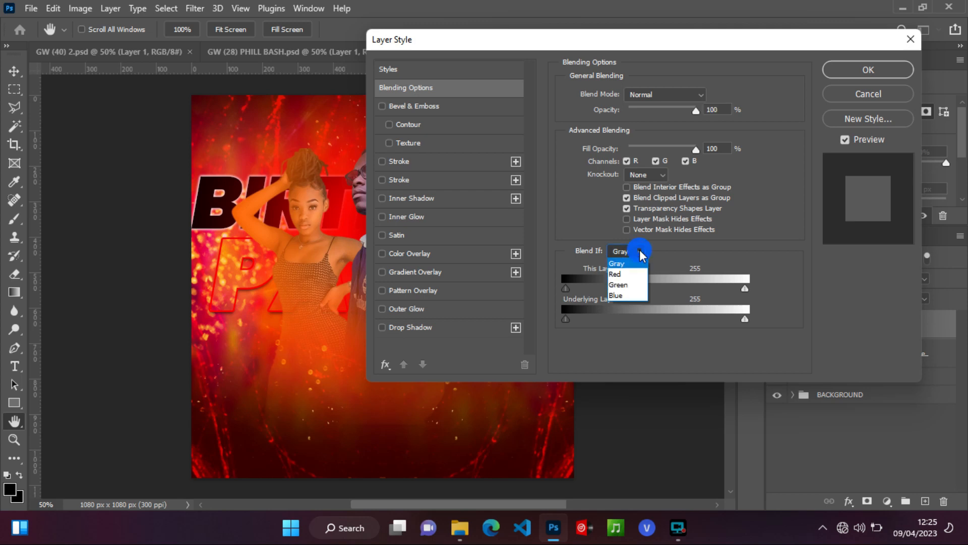
pyautogui.click(624, 273)
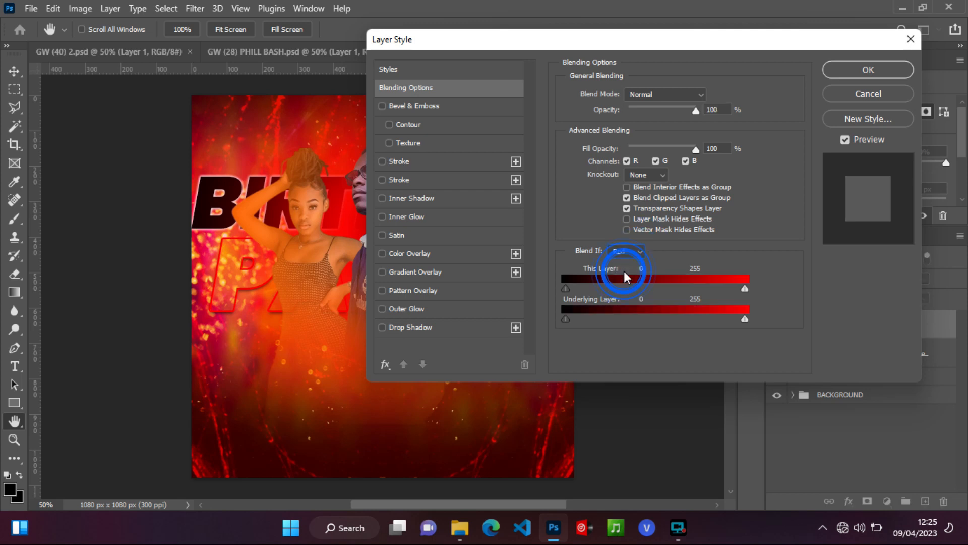
pyautogui.keyDown('alt'); pyautogui.click(566, 319); pyautogui.keyUp('alt')
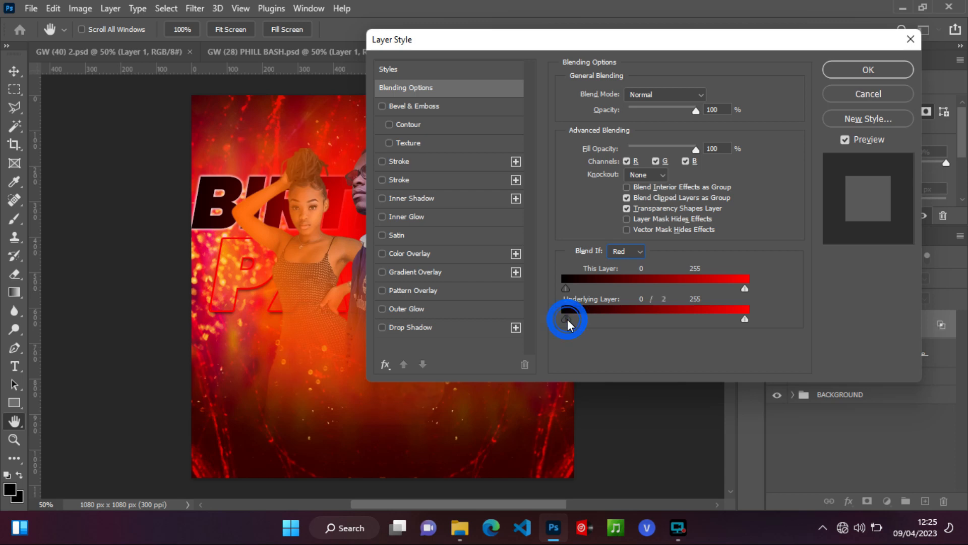
pyautogui.moveTo(568, 319); pyautogui.dragTo(617, 318)
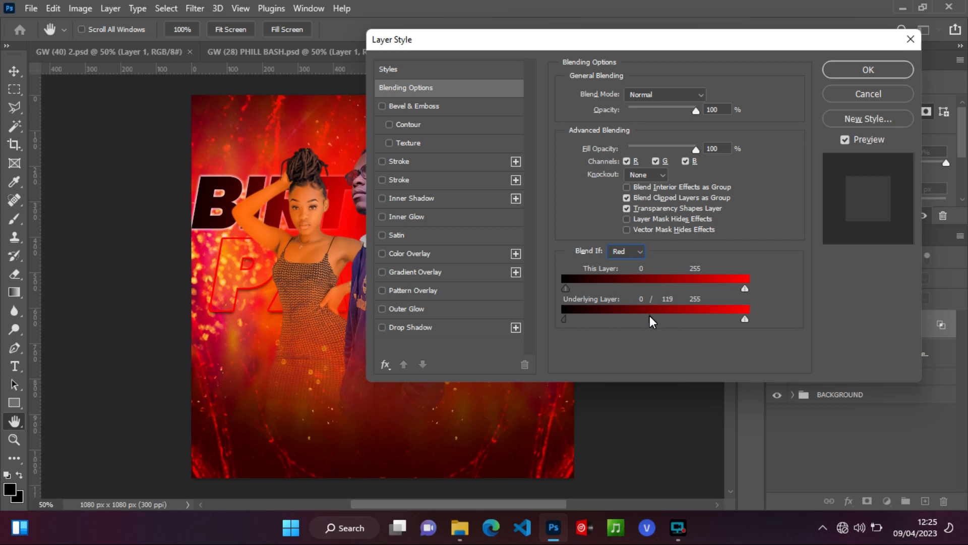
pyautogui.click(837, 68)
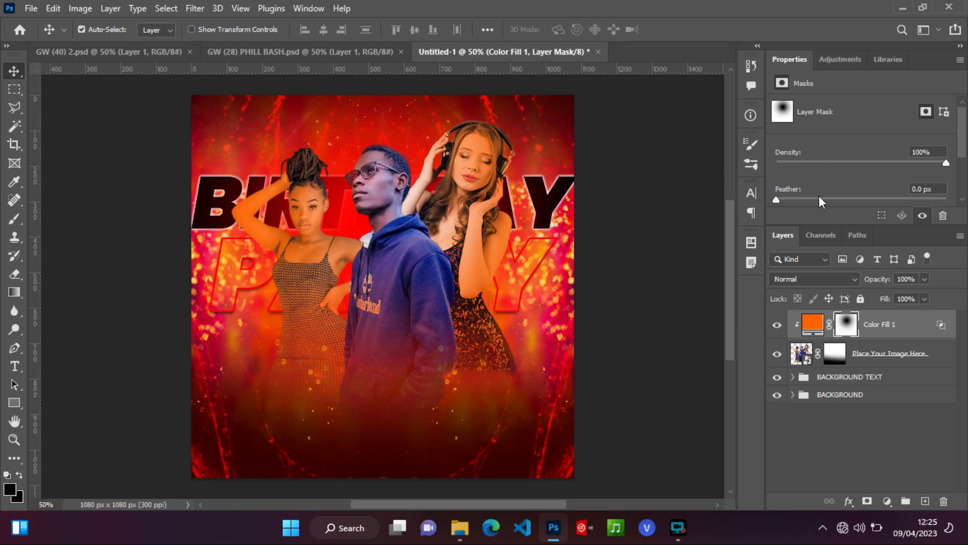
# Step: Lower the orange fill layer's opacity to 70% and toggle its visibility to compare the people with and without the tint
pyautogui.click(924, 280)
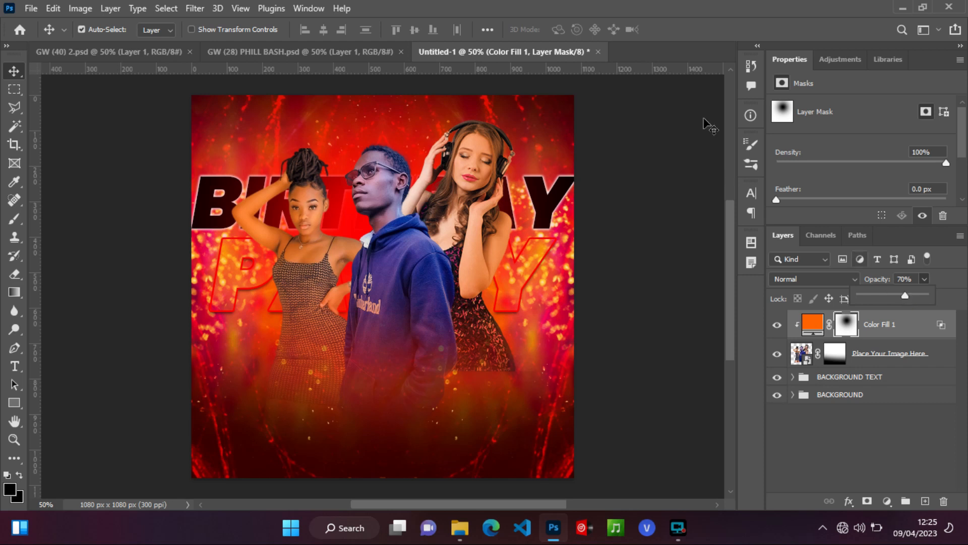
pyautogui.click(740, 2)
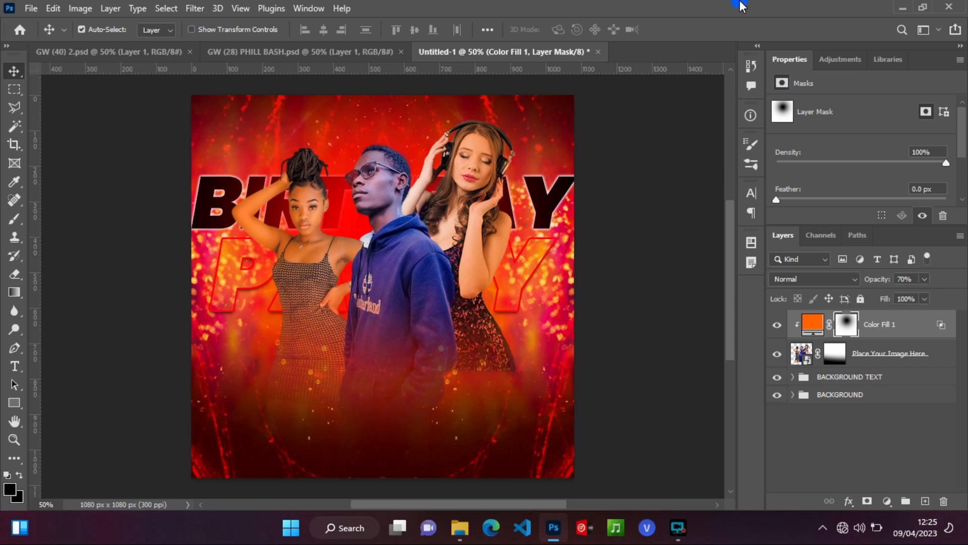
pyautogui.click(777, 325)
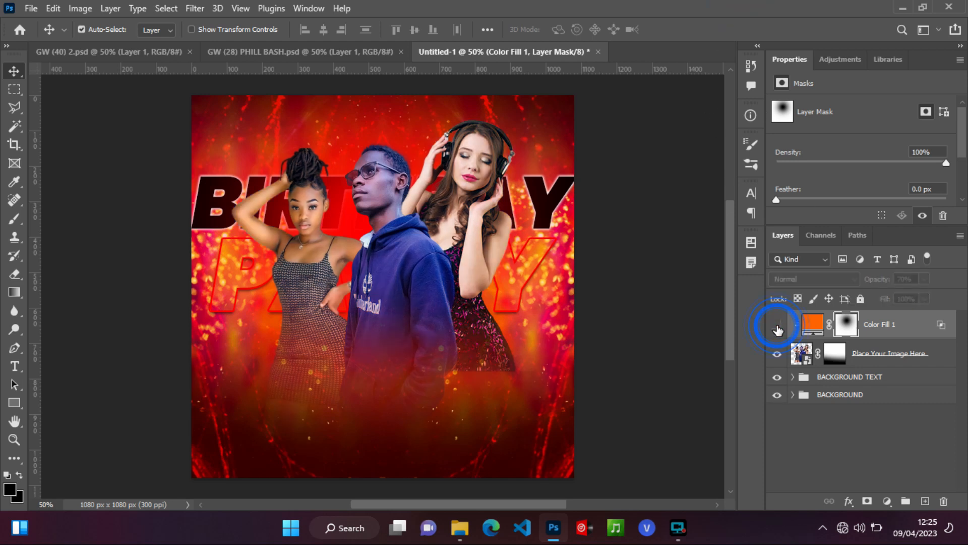
pyautogui.click(777, 325)
pyautogui.click(777, 325)
pyautogui.click(777, 325)
# Step: Group the orange fill layer with the people smart object and rename the group IMAGES
pyautogui.keyDown('ctrl'); pyautogui.click(932, 348); pyautogui.keyUp('ctrl')
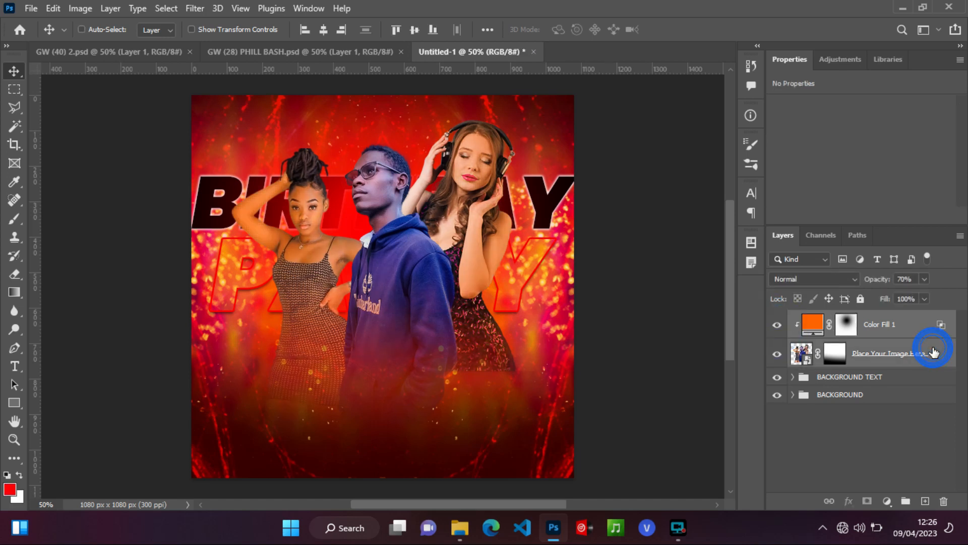
pyautogui.hotkey('ctrl', 'g')
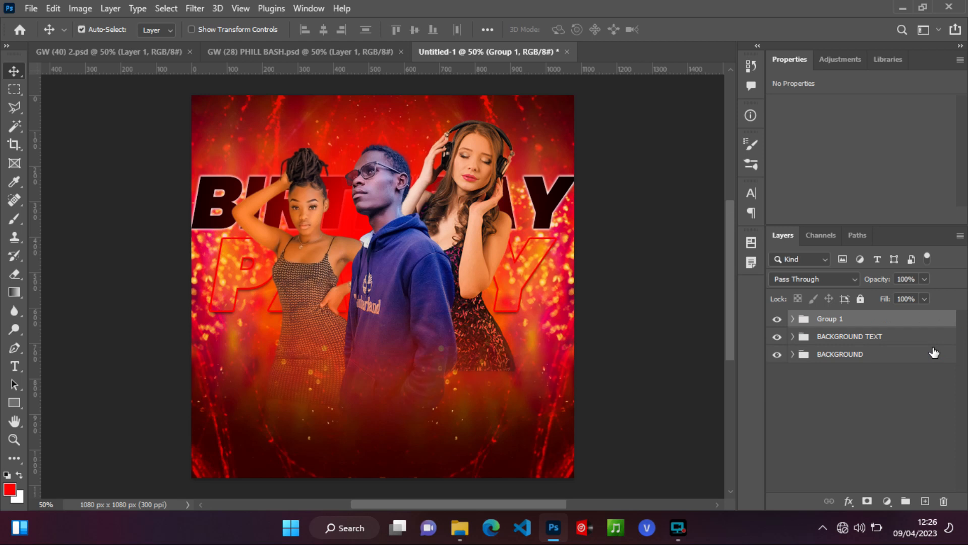
pyautogui.doubleClick(823, 319)
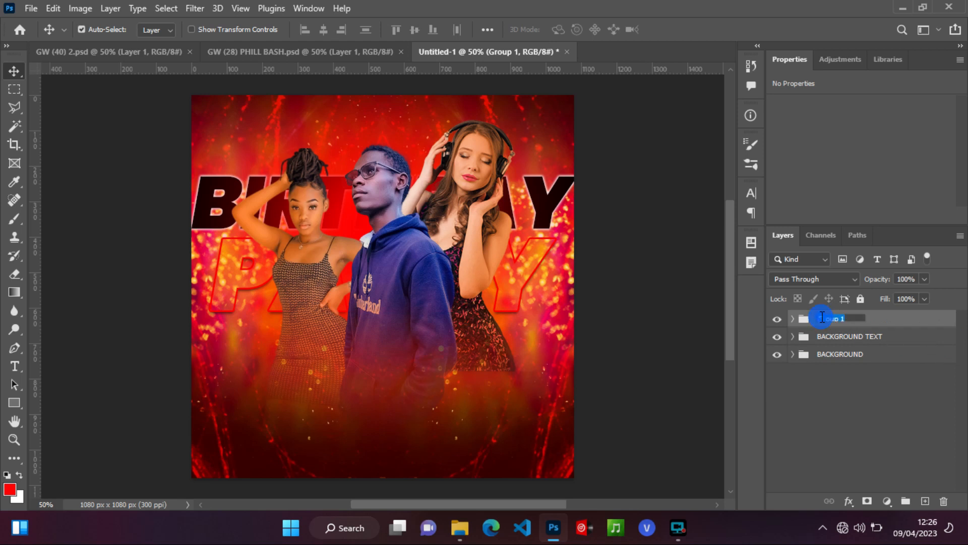
pyautogui.write('m')
pyautogui.press('capslock')
pyautogui.write('MAGES')
pyautogui.click(919, 317)
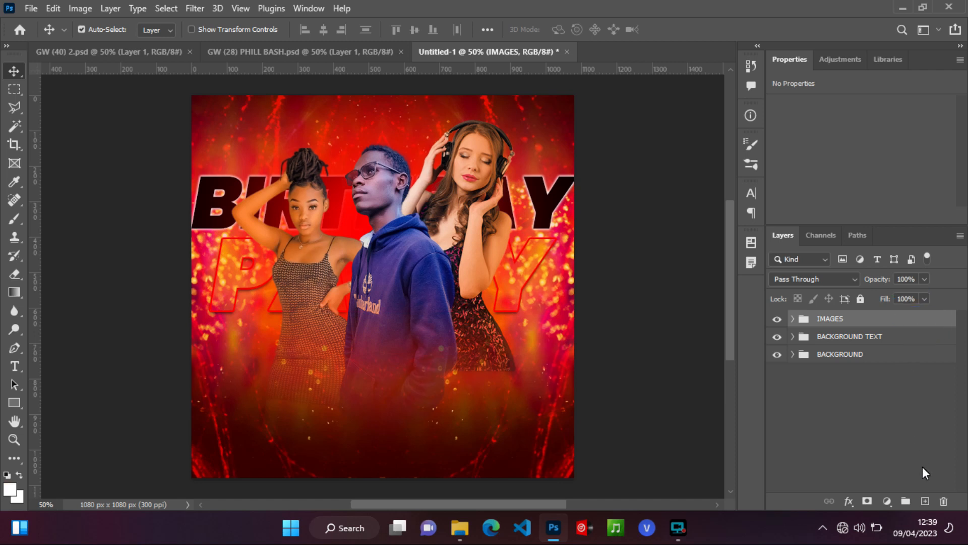
# Step: Add the white text BIRTHDAY on a new layer above the IMAGES group, using the a Asian Ninja font at 56 pt
pyautogui.click(925, 501)
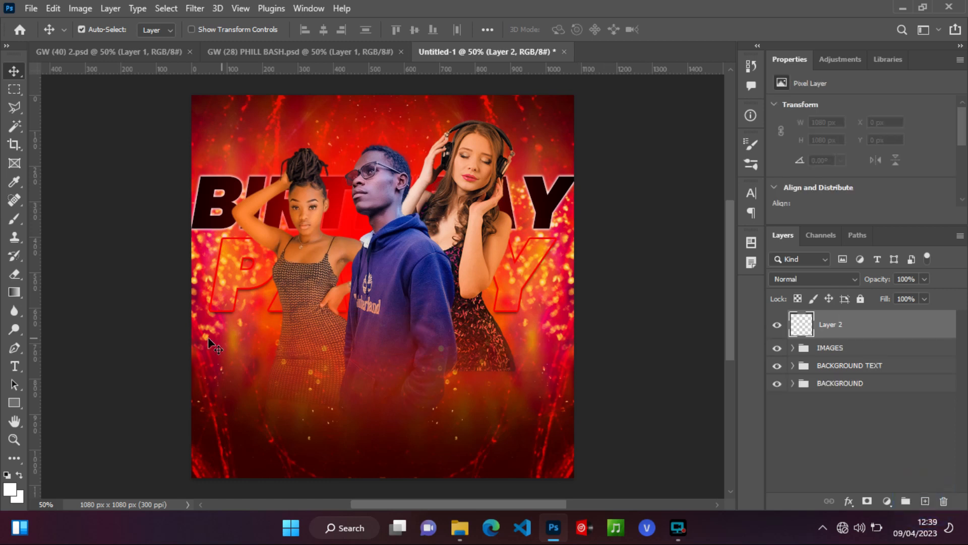
pyautogui.click(15, 367)
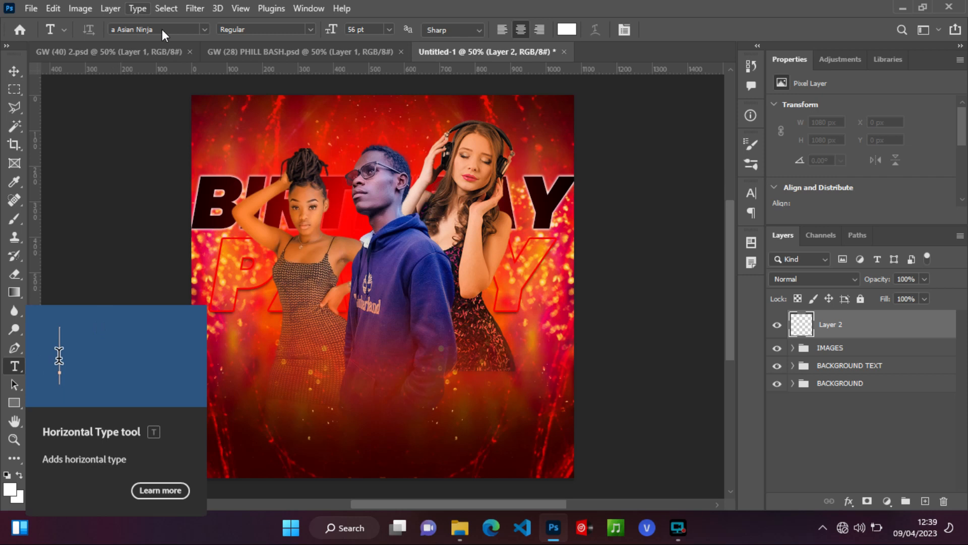
pyautogui.click(203, 30)
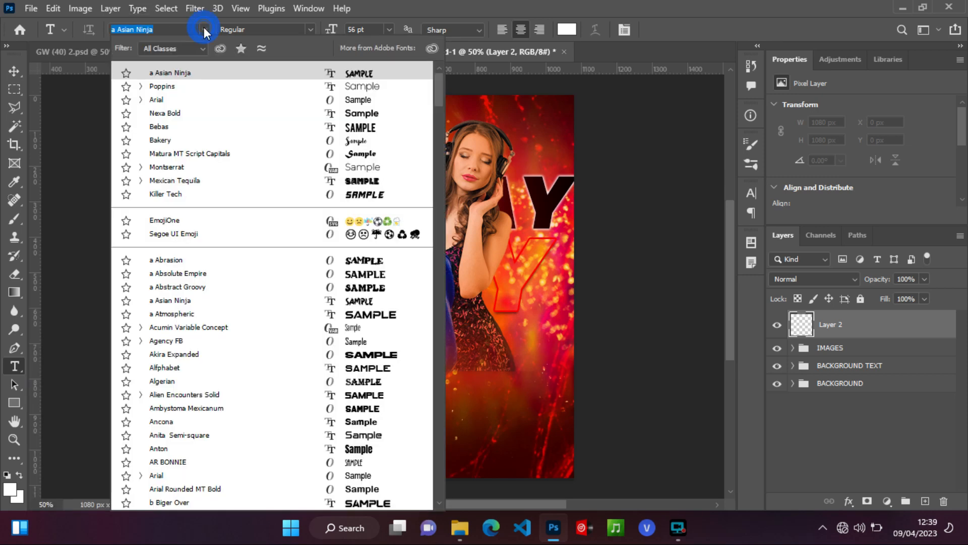
pyautogui.click(181, 73)
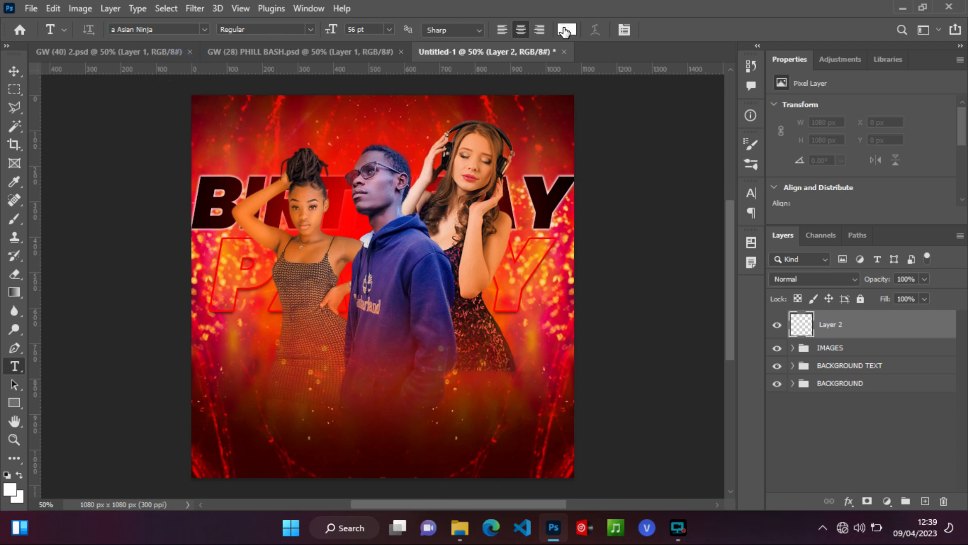
pyautogui.click(360, 431)
pyautogui.write('BIRH')
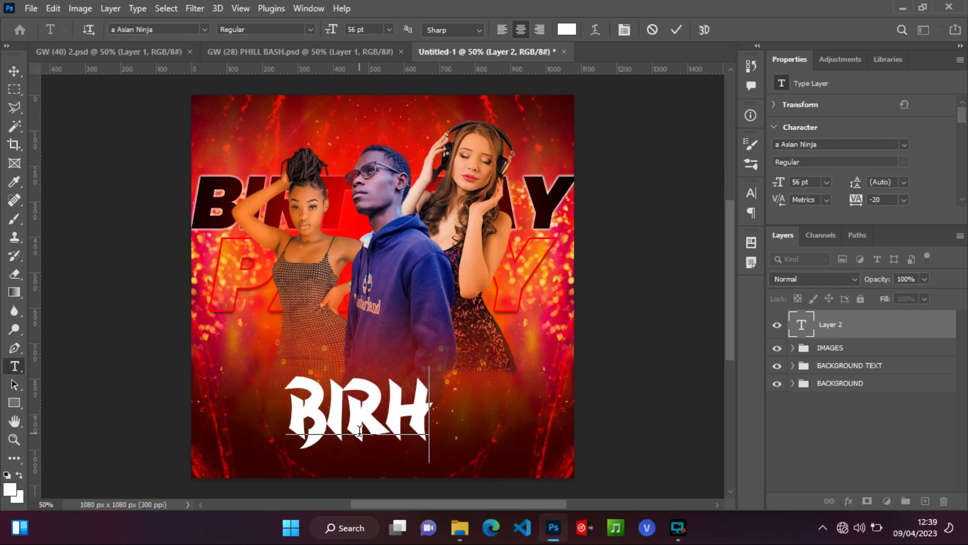
pyautogui.press('BackSpace')
pyautogui.write('THDAY')
pyautogui.click(676, 29)
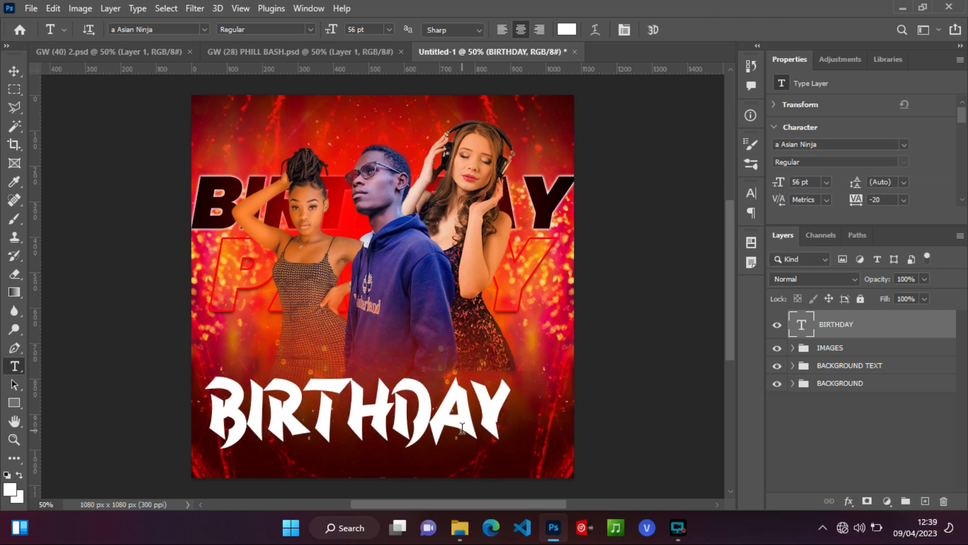
# Step: Move the white BIRTHDAY text up over the people's lower bodies and set its tracking to 0
pyautogui.press('v')
pyautogui.moveTo(421, 423); pyautogui.dragTo(456, 359)
pyautogui.click(904, 199)
pyautogui.click(890, 277)
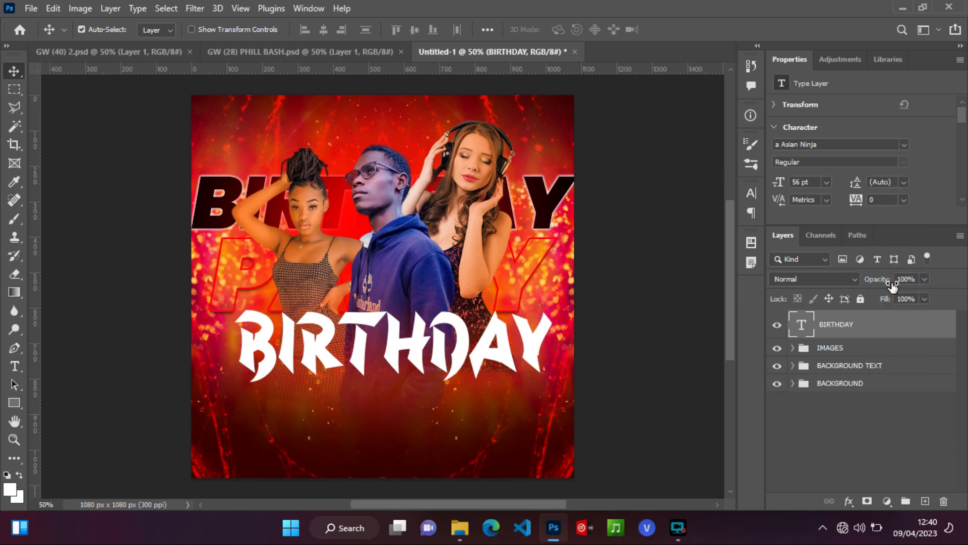
# Step: Apply a drop shadow and a red (ff0010) outer glow to the white BIRTHDAY text
pyautogui.doubleClick(886, 328)
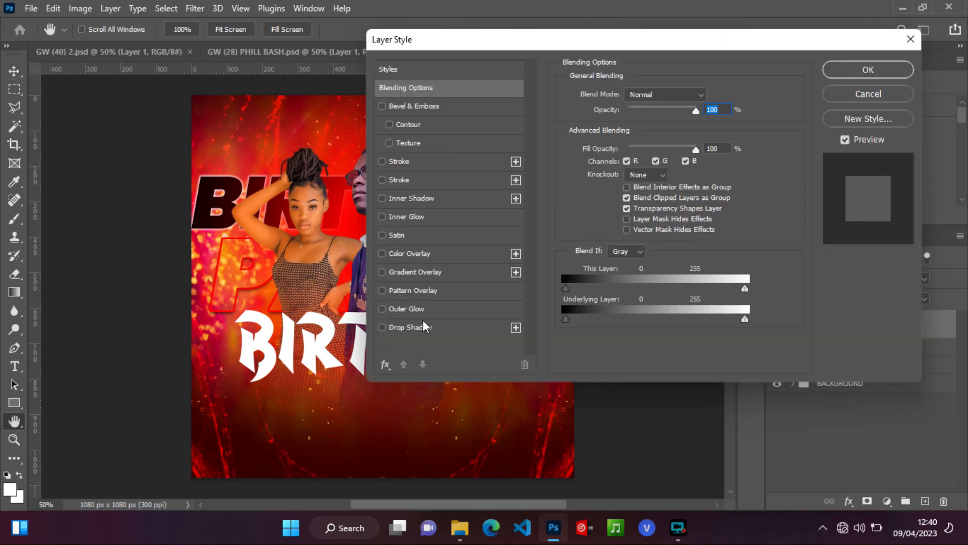
pyautogui.click(423, 325)
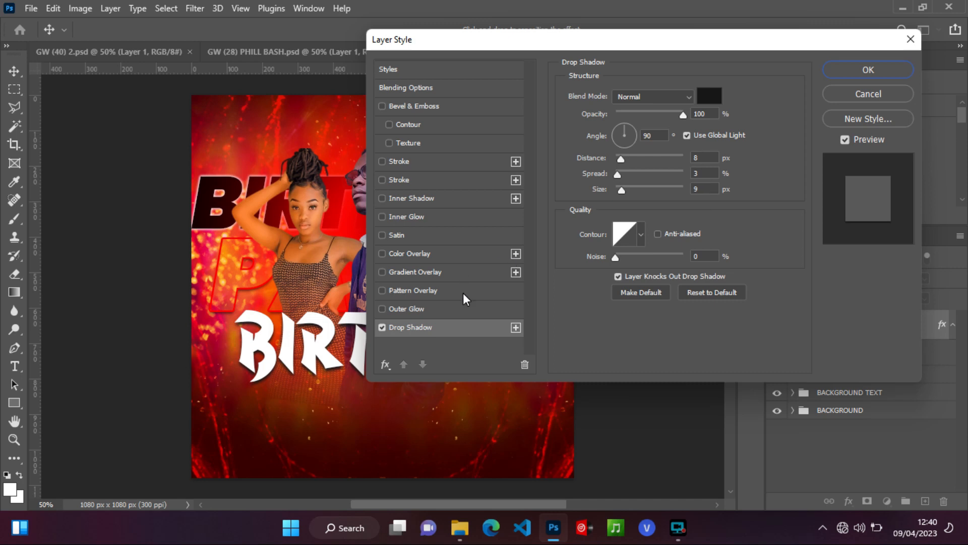
pyautogui.click(437, 309)
pyautogui.click(598, 144)
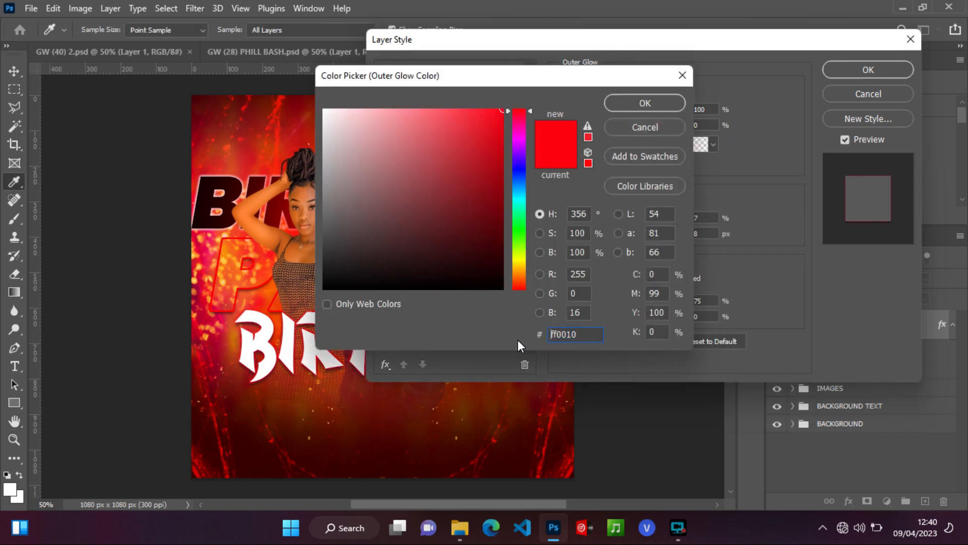
pyautogui.click(635, 103)
pyautogui.click(870, 68)
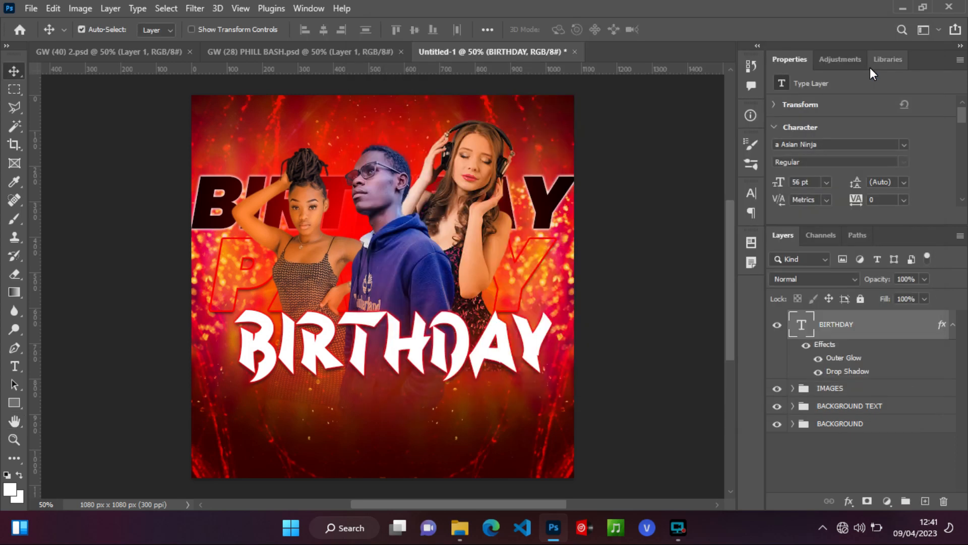
# Step: Reopen the white BIRTHDAY text's drop shadow settings and set the distance to 15 px
pyautogui.rightClick(904, 329)
pyautogui.click(789, 16)
pyautogui.click(461, 330)
pyautogui.doubleClick(702, 158)
pyautogui.write('15')
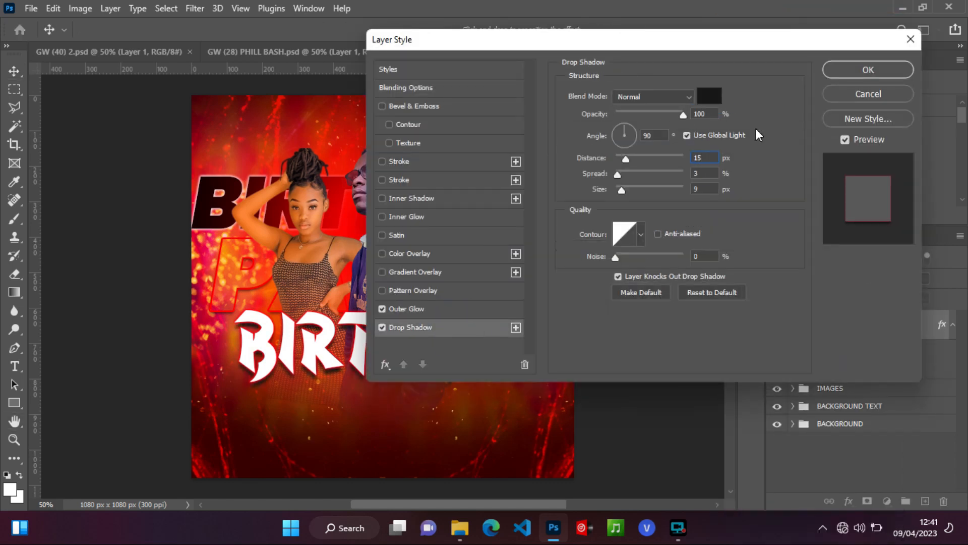
# Step: Change the BIRTHDAY text's drop shadow colour to red (ff0010) and set its distance to 10 px
pyautogui.click(709, 95)
pyautogui.moveTo(492, 151); pyautogui.dragTo(496, 110)
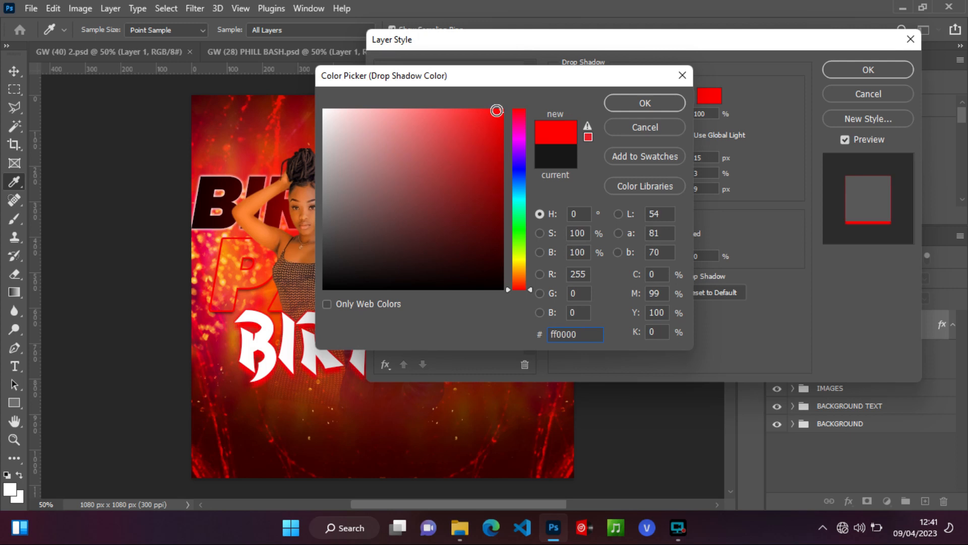
pyautogui.click(572, 335)
pyautogui.press('BackSpace')
pyautogui.write('1')
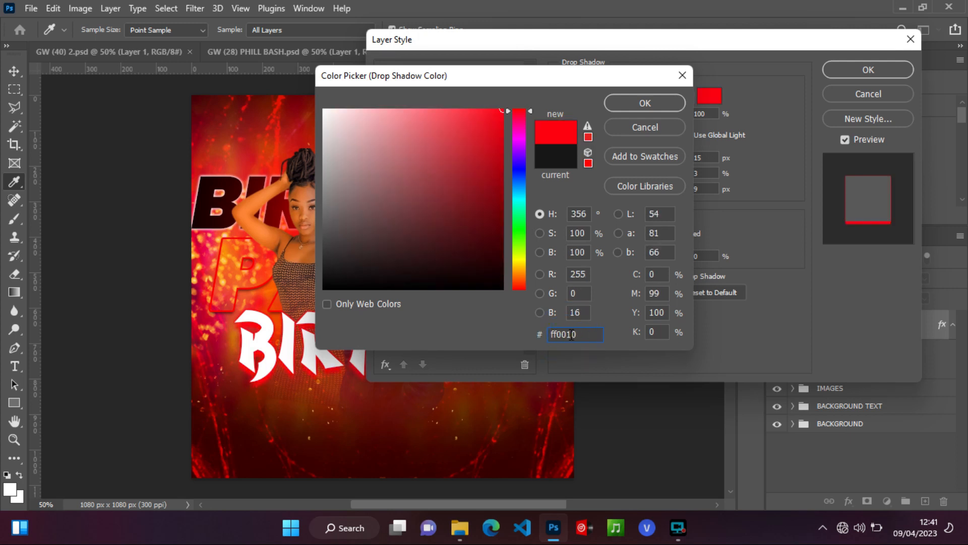
pyautogui.click(656, 102)
pyautogui.doubleClick(702, 158)
pyautogui.write('10')
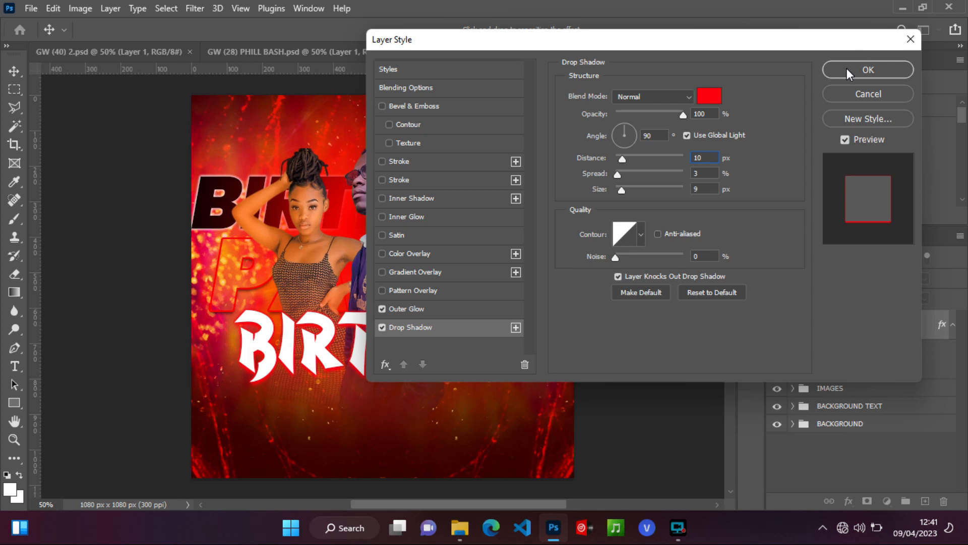
# Step: Accept the BIRTHDAY drop shadow settings and add the text CELEBRATION below it on a new layer
pyautogui.click(846, 70)
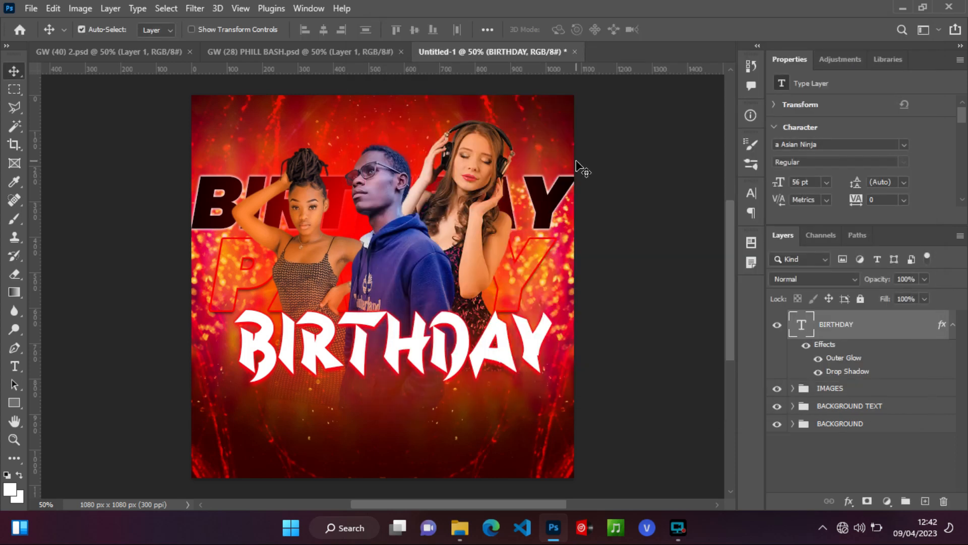
pyautogui.click(925, 500)
pyautogui.click(14, 366)
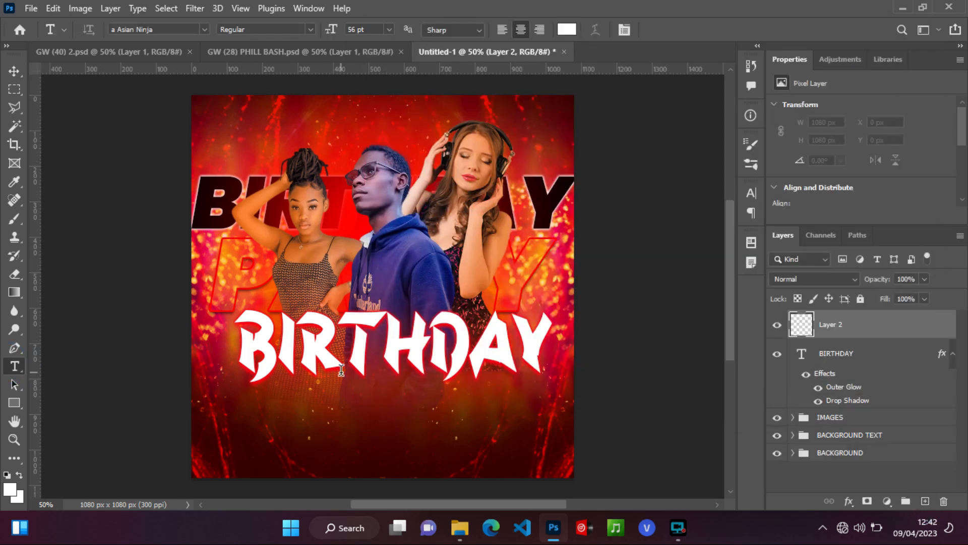
pyautogui.click(363, 416)
pyautogui.write('CELEBRATION')
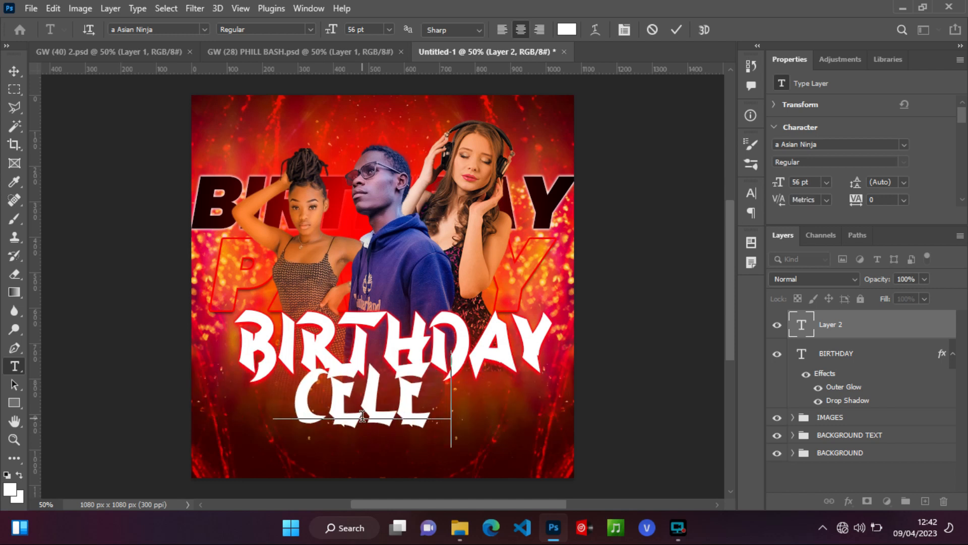
pyautogui.click(676, 30)
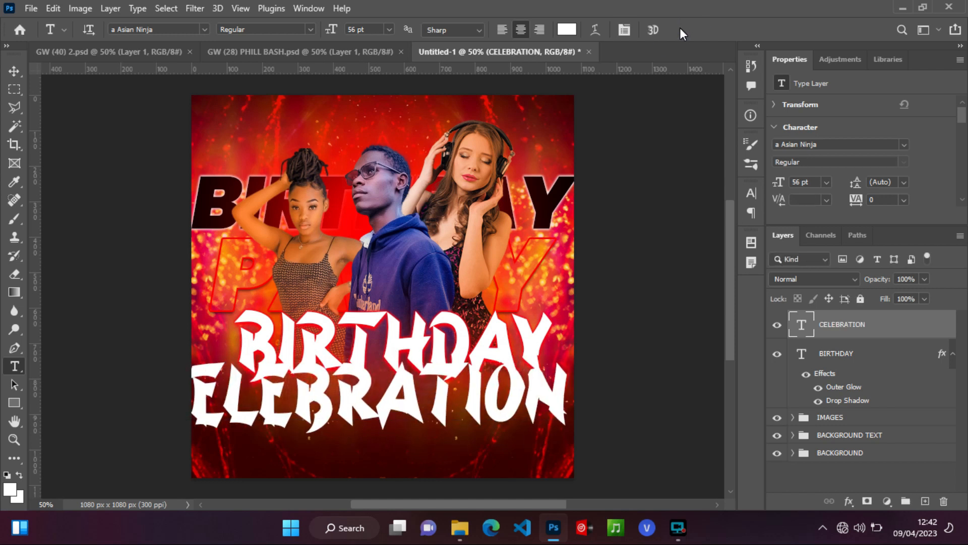
# Step: Set the CELEBRATION text's font size to 18 pt
pyautogui.doubleClick(801, 324)
pyautogui.click(371, 29)
pyautogui.write('18')
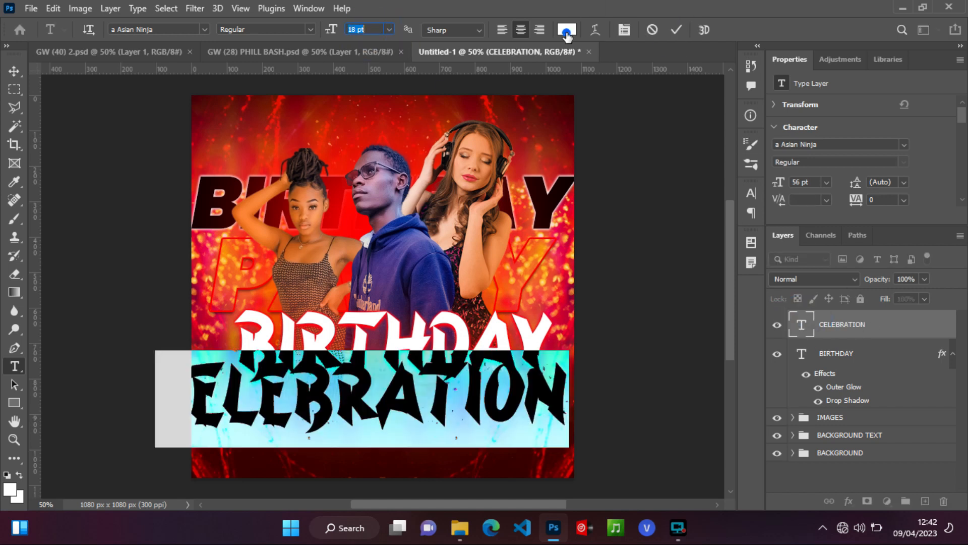
# Step: Change the CELEBRATION text's colour to golden yellow (fed100) and finish editing the text
pyautogui.click(567, 29)
pyautogui.write('ff0010')
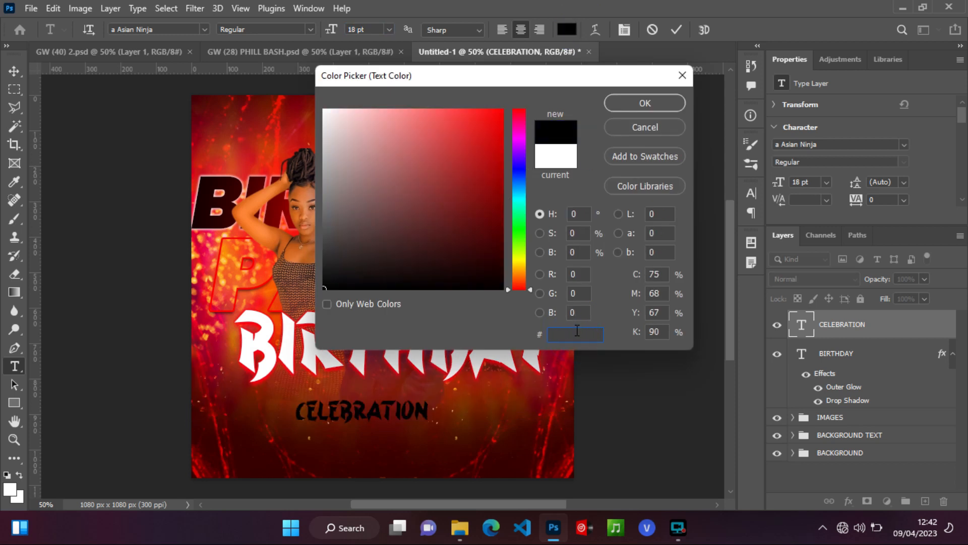
pyautogui.press('BackSpace')
pyautogui.press('BackSpace')
pyautogui.press('BackSpace')
pyautogui.press('BackSpace')
pyautogui.press('BackSpace')
pyautogui.press('BackSpace')
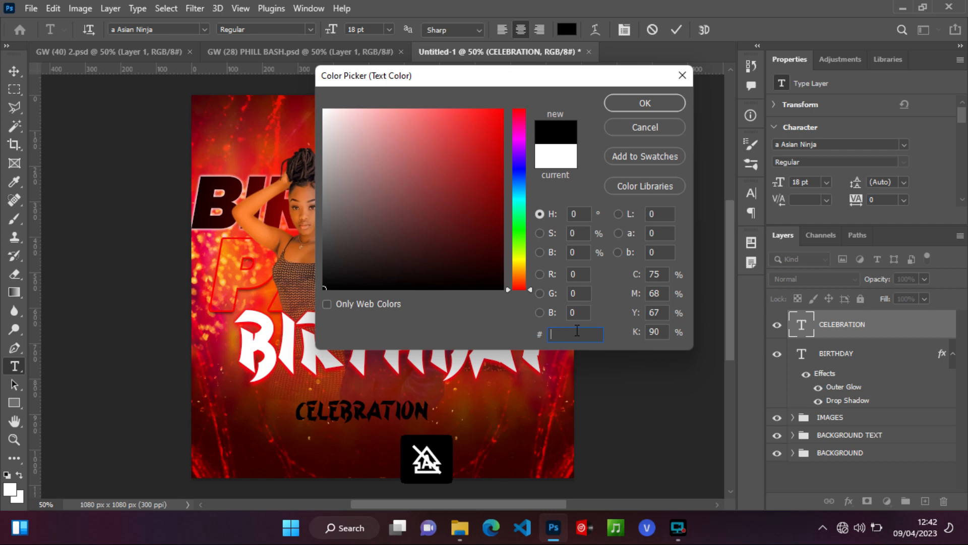
pyautogui.write('fe')
pyautogui.write('d500')
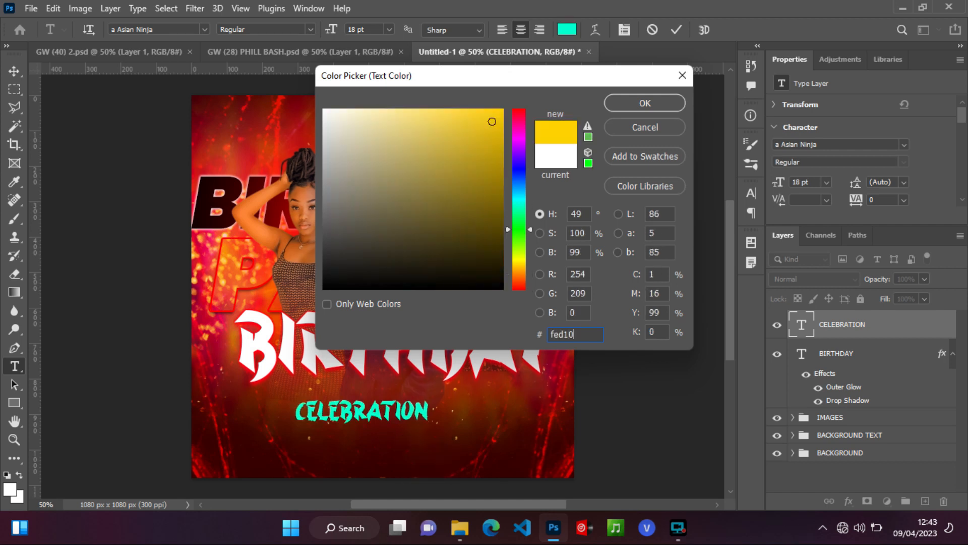
pyautogui.click(639, 103)
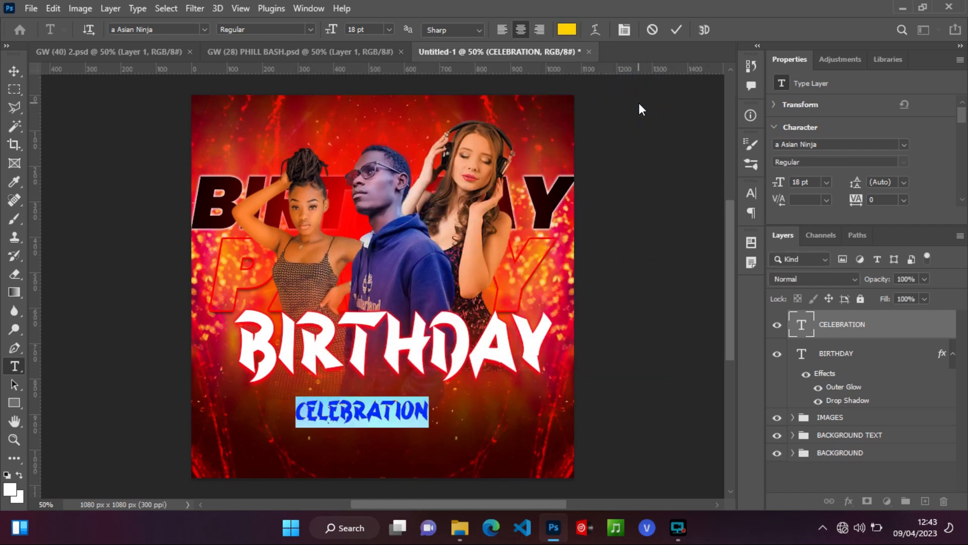
pyautogui.click(676, 29)
# Step: Set the CELEBRATION text's tracking to 50 and move it up and centre it directly beneath the white BIRTHDAY text
pyautogui.click(903, 200)
pyautogui.click(886, 331)
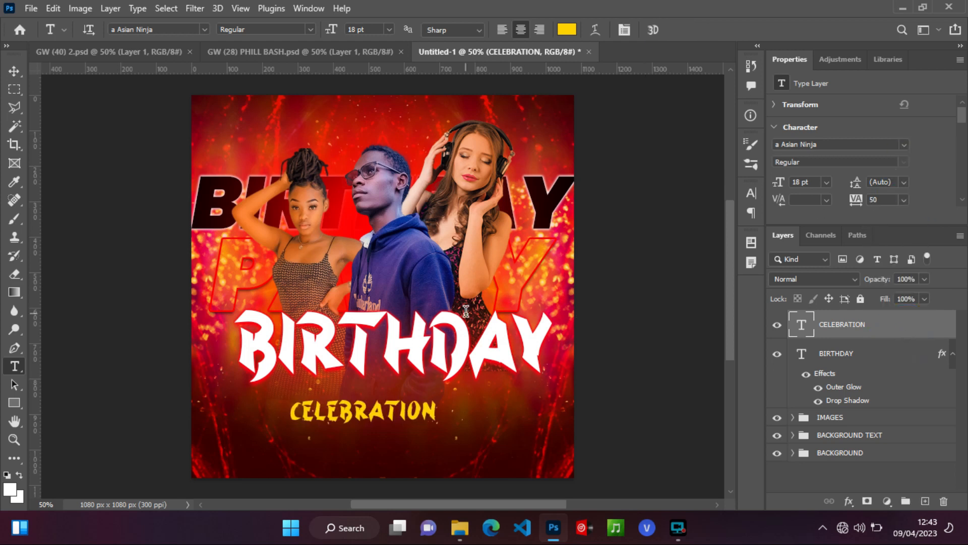
pyautogui.press('v')
pyautogui.moveTo(387, 420); pyautogui.dragTo(408, 401)
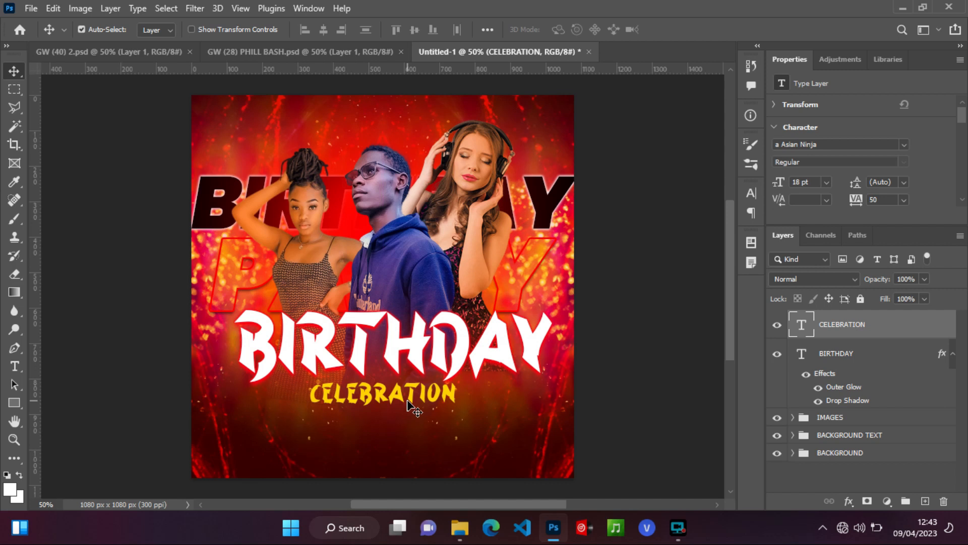
# Step: Apply a red drop shadow to the CELEBRATION text with a shorter distance, 3% spread and 9 px size
pyautogui.rightClick(922, 324)
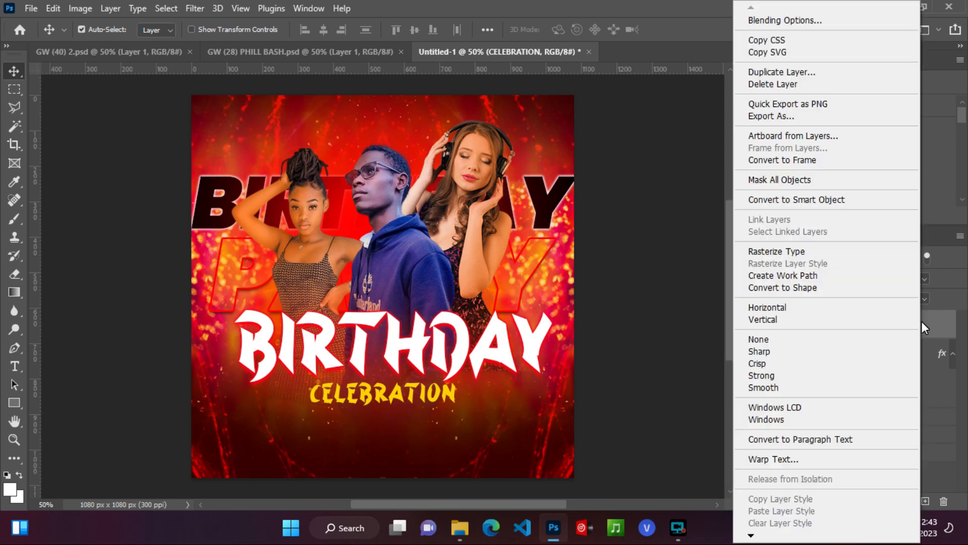
pyautogui.click(794, 25)
pyautogui.click(453, 327)
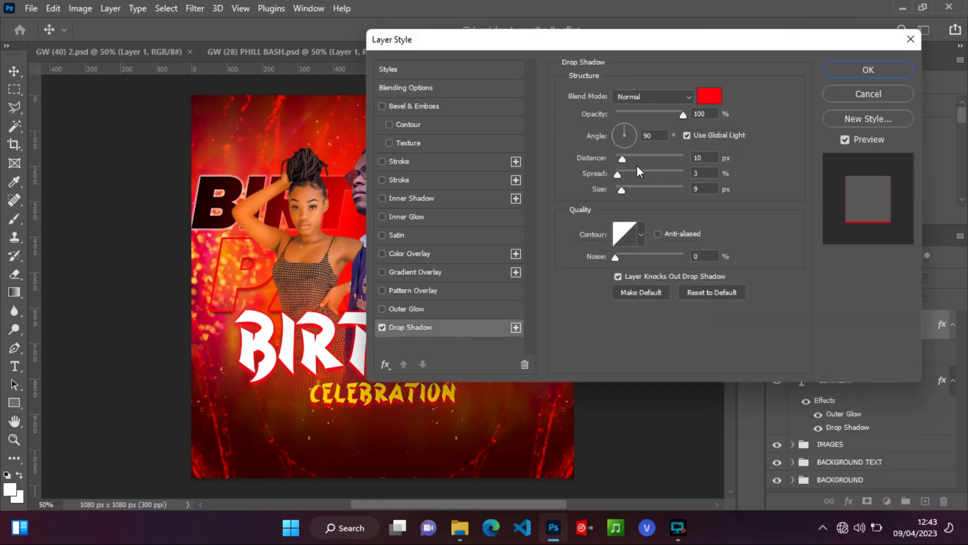
pyautogui.doubleClick(704, 158)
pyautogui.press('BackSpace')
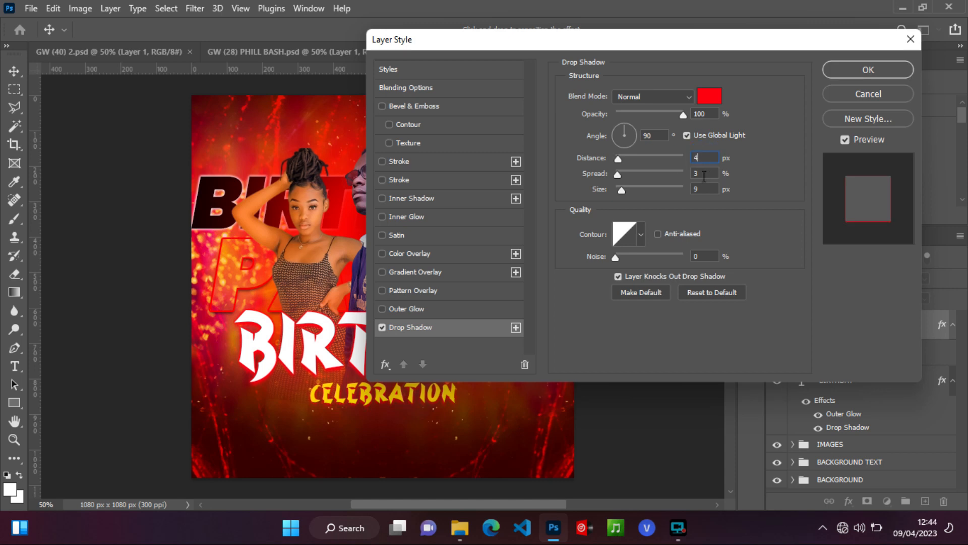
pyautogui.press('BackSpace')
pyautogui.click(864, 70)
# Step: Add a red (ff0010) outer glow to the CELEBRATION text
pyautogui.rightClick(907, 322)
pyautogui.click(800, 20)
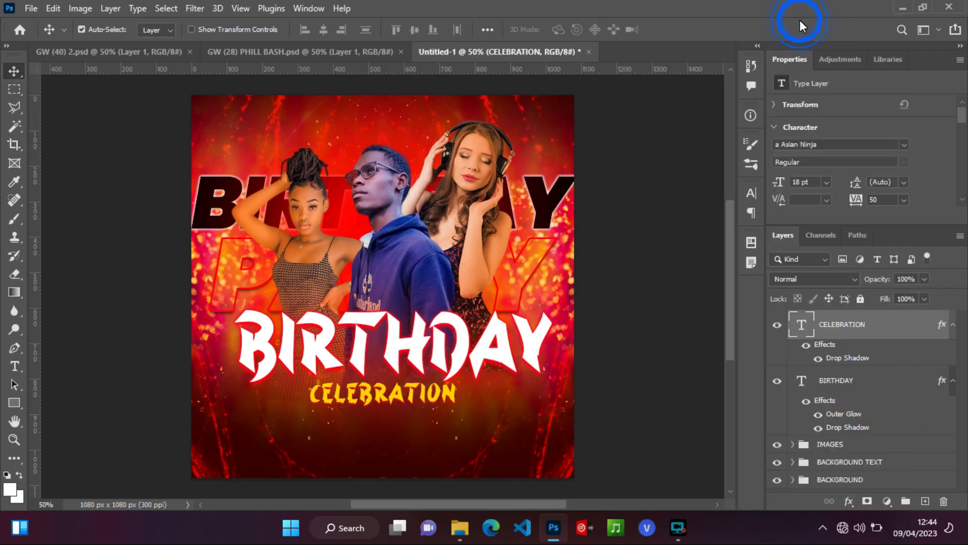
pyautogui.click(443, 310)
pyautogui.click(599, 145)
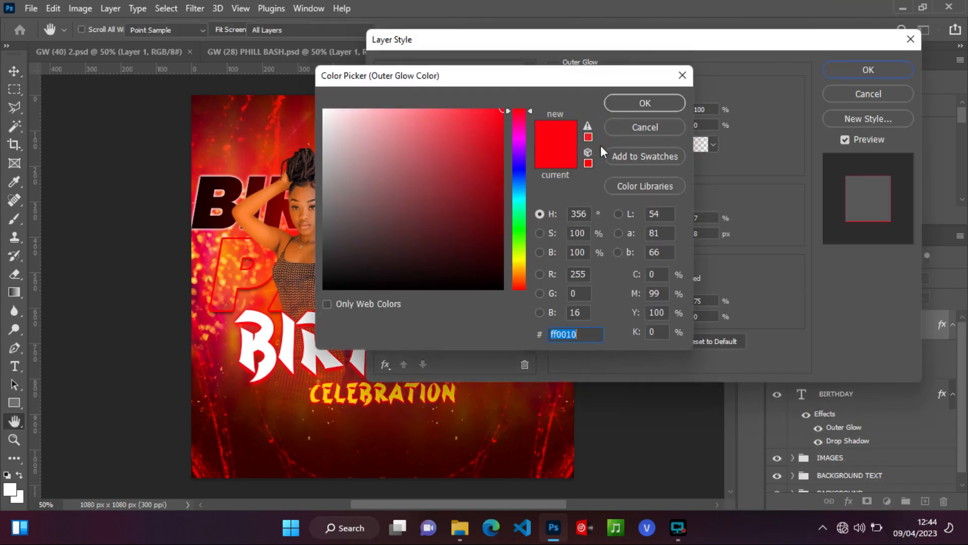
pyautogui.click(625, 101)
pyautogui.click(840, 72)
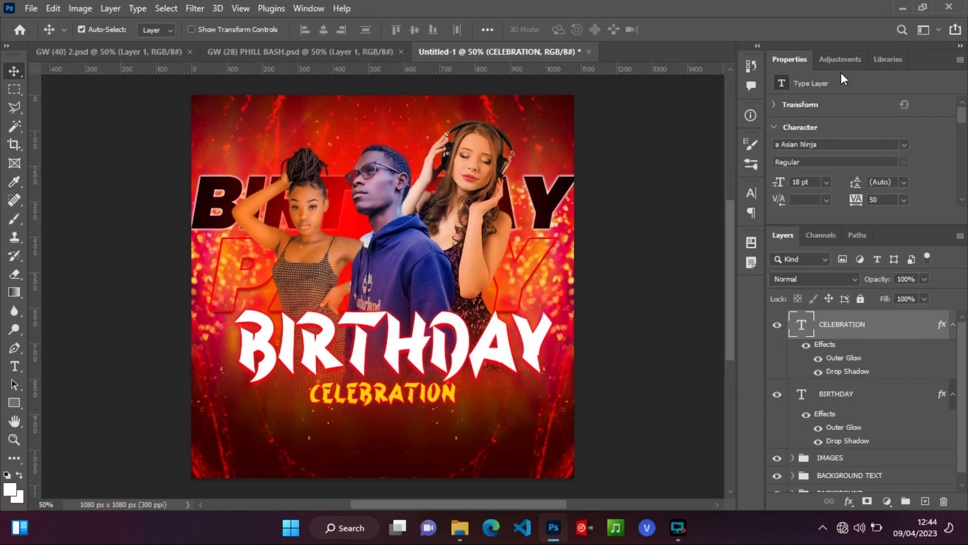
pyautogui.moveTo(382, 396); pyautogui.dragTo(381, 395)
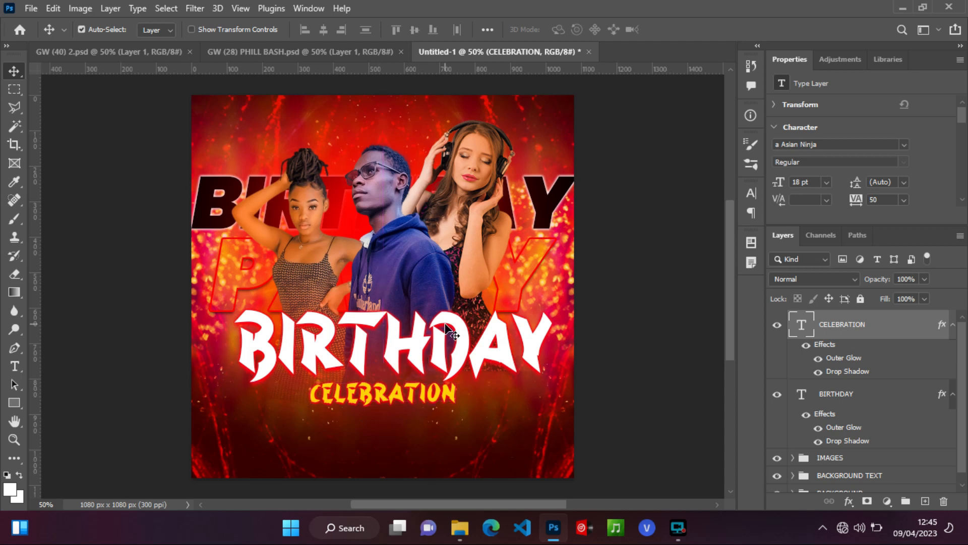
# Step: Draw a rectangle about 315 x 80 px over the lower middle of the white BIRTHDAY text on a new layer
pyautogui.rightClick(14, 403)
pyautogui.click(56, 402)
pyautogui.click(925, 501)
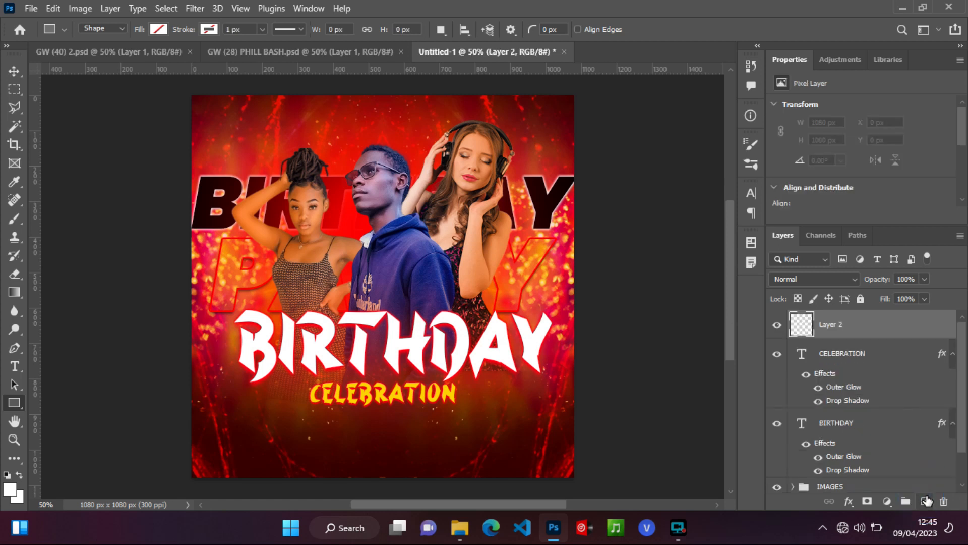
pyautogui.moveTo(345, 344); pyautogui.dragTo(455, 371)
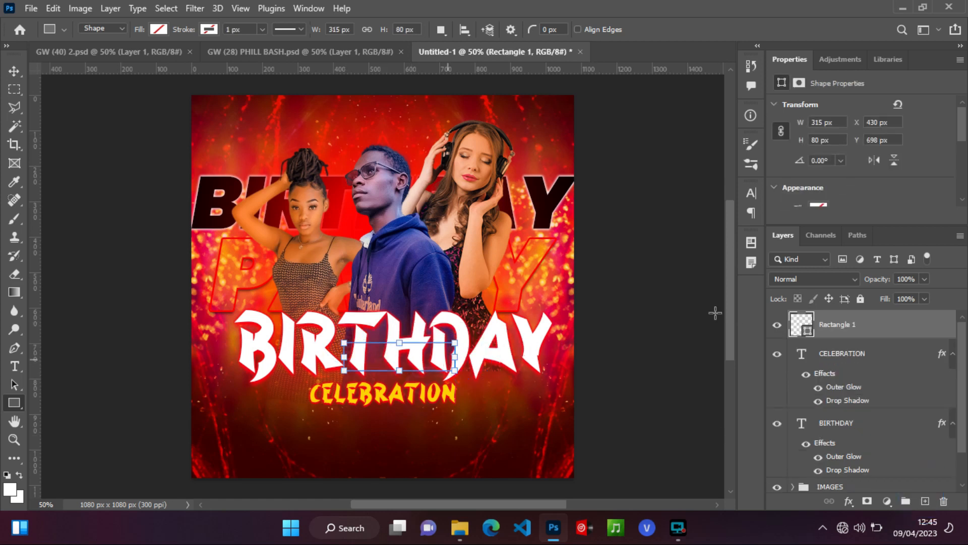
# Step: Fill the rectangle with red (ff0000)
pyautogui.click(156, 31)
pyautogui.click(246, 58)
pyautogui.press('BackSpace')
pyautogui.write('ff0000')
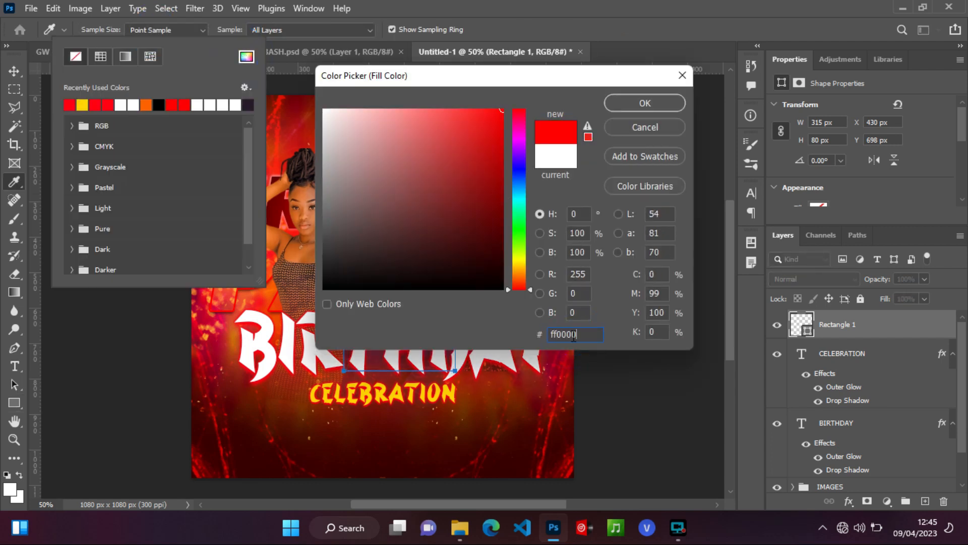
pyautogui.click(613, 104)
pyautogui.press('Escape')
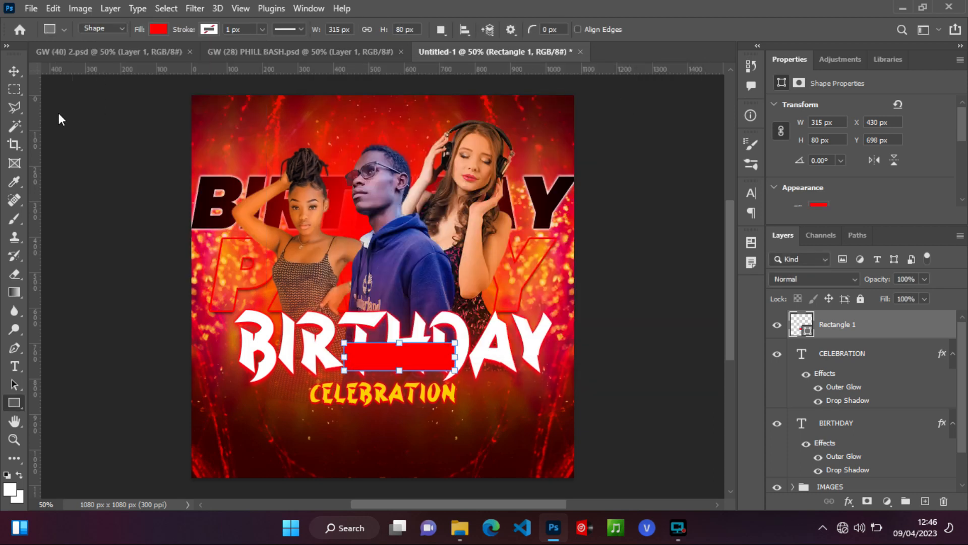
# Step: Narrow the red rectangle to about 283 px, tilt it to about -8° and round its corners
pyautogui.moveTo(461, 374); pyautogui.dragTo(452, 366)
pyautogui.click(14, 71)
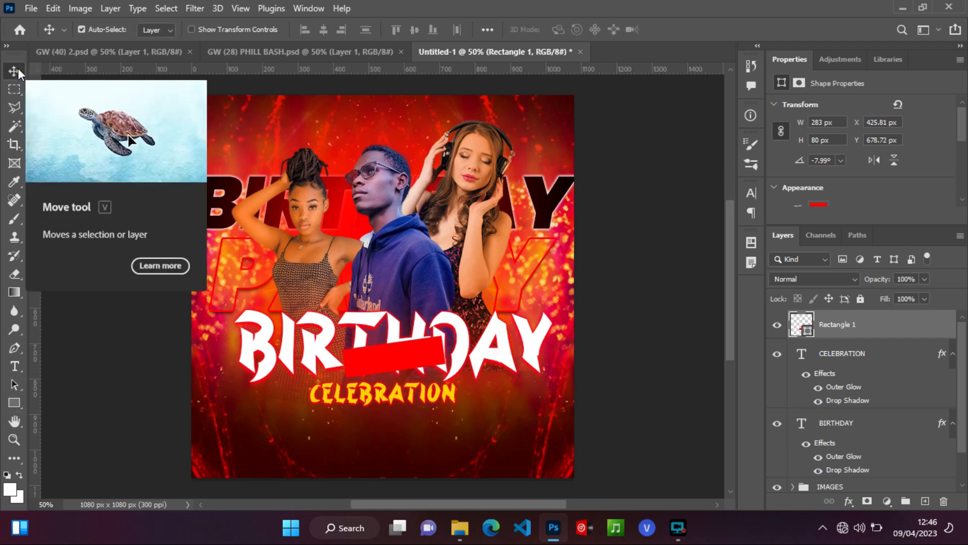
pyautogui.click(14, 402)
pyautogui.hotkey('ctrl', '+')
pyautogui.hotkey('ctrl', '+')
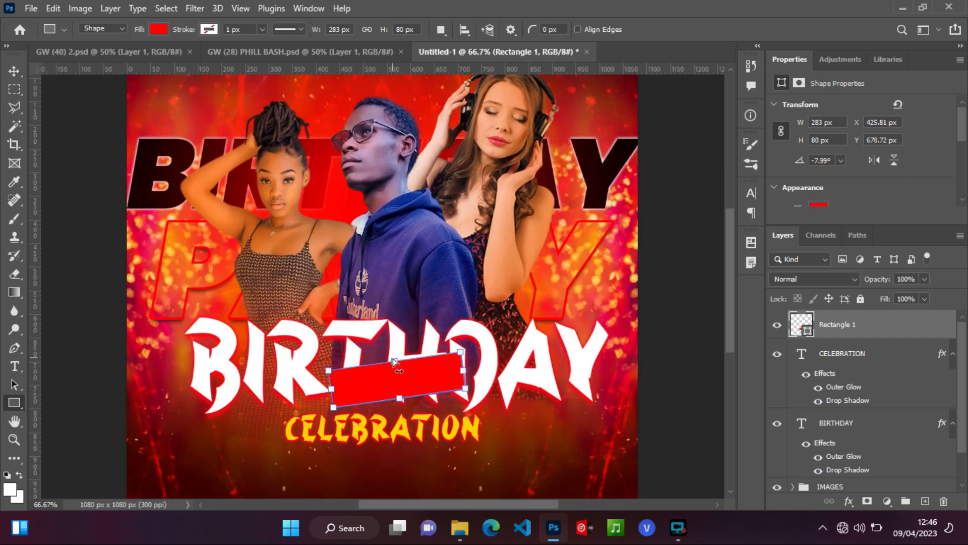
pyautogui.moveTo(326, 430); pyautogui.dragTo(328, 433)
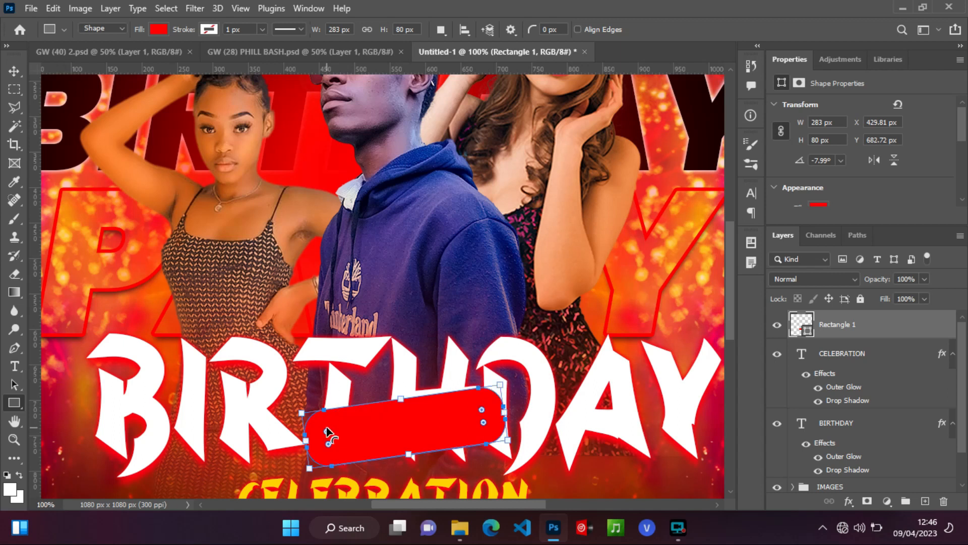
pyautogui.hotkey('ctrl', '0')
# Step: Move the tilted red rectangle up and left so it is vertically centred on the white BIRTHDAY text
pyautogui.click(15, 71)
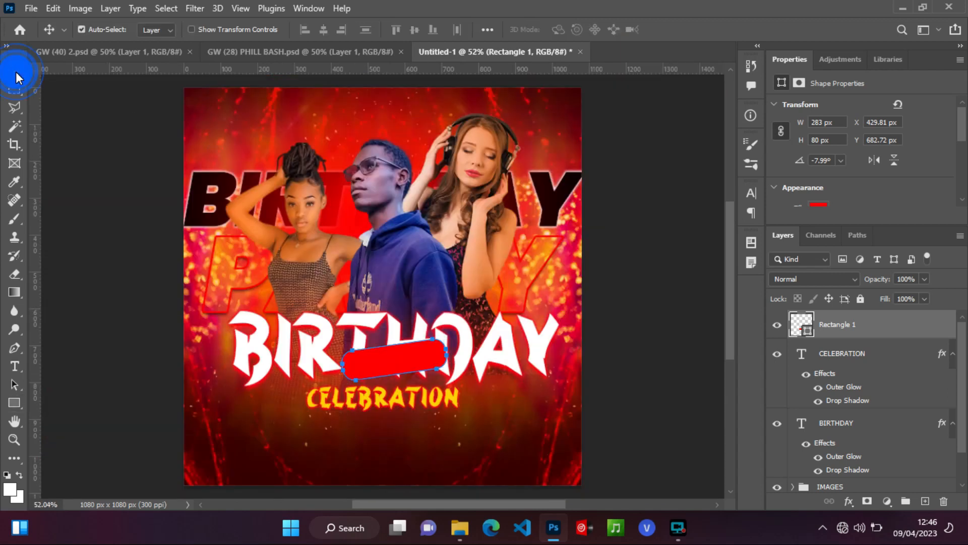
pyautogui.click(847, 359)
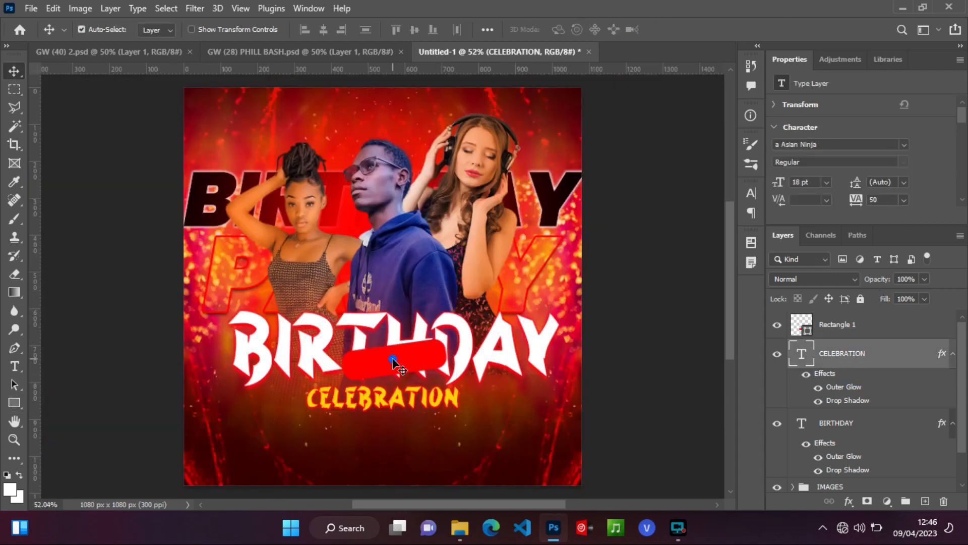
pyautogui.moveTo(394, 358); pyautogui.dragTo(384, 347)
# Step: Reduce the red rectangle's corner rounding
pyautogui.hotkey('ctrl', '+')
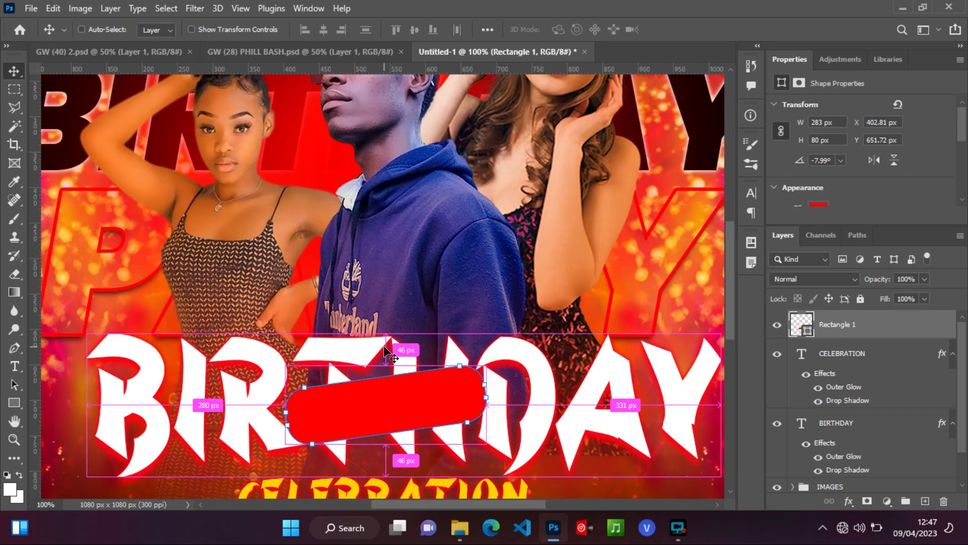
pyautogui.hotkey('ctrl', '+')
pyautogui.moveTo(729, 267); pyautogui.dragTo(729, 292)
pyautogui.click(14, 403)
pyautogui.moveTo(232, 393)
pyautogui.mouseDown()
pyautogui.moveTo(212, 386)
pyautogui.moveTo(220, 386)
pyautogui.mouseUp()
pyautogui.hotkey('ctrl', '0')
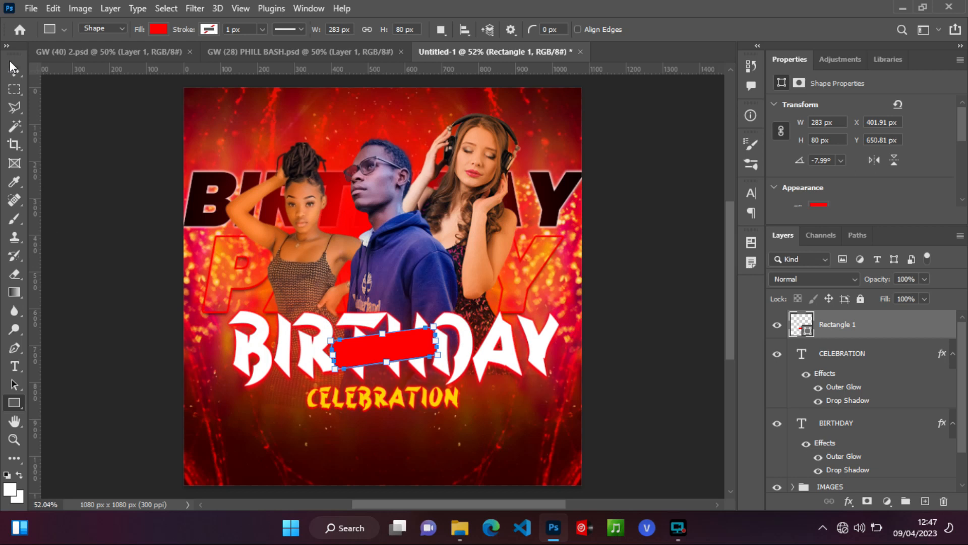
# Step: Add a new layer and set up the Type tool with Montserrat Bold Italic at 9 pt
pyautogui.press('v')
pyautogui.click(925, 501)
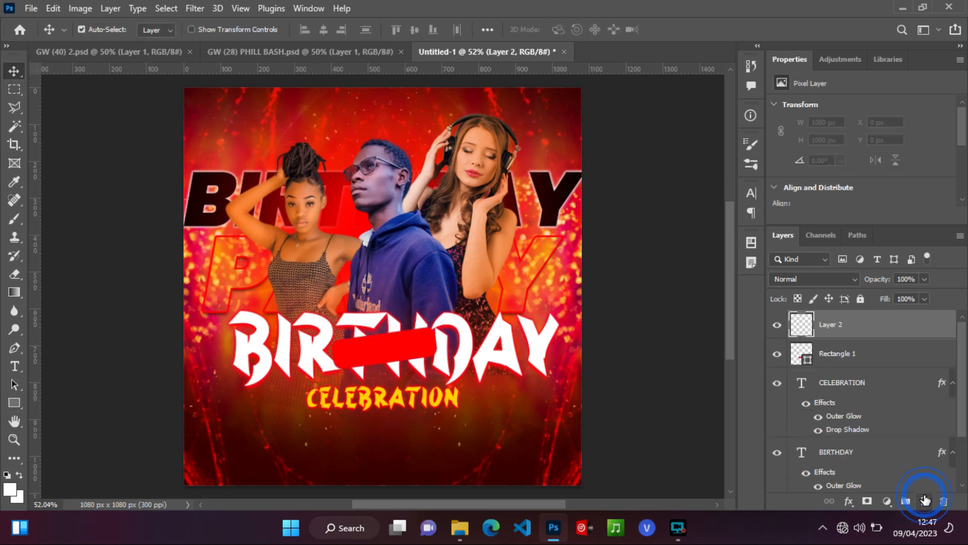
pyautogui.click(14, 366)
pyautogui.click(174, 29)
pyautogui.write('mont')
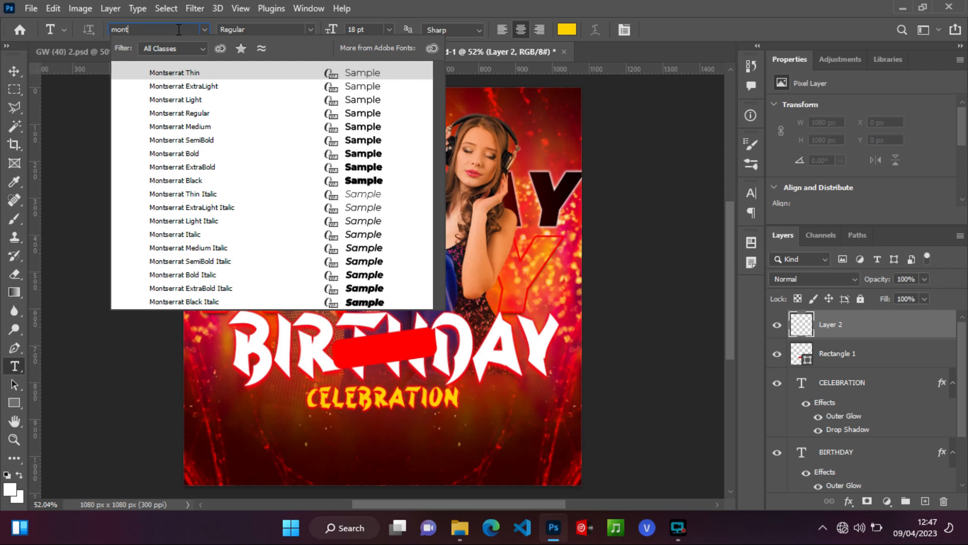
pyautogui.click(156, 274)
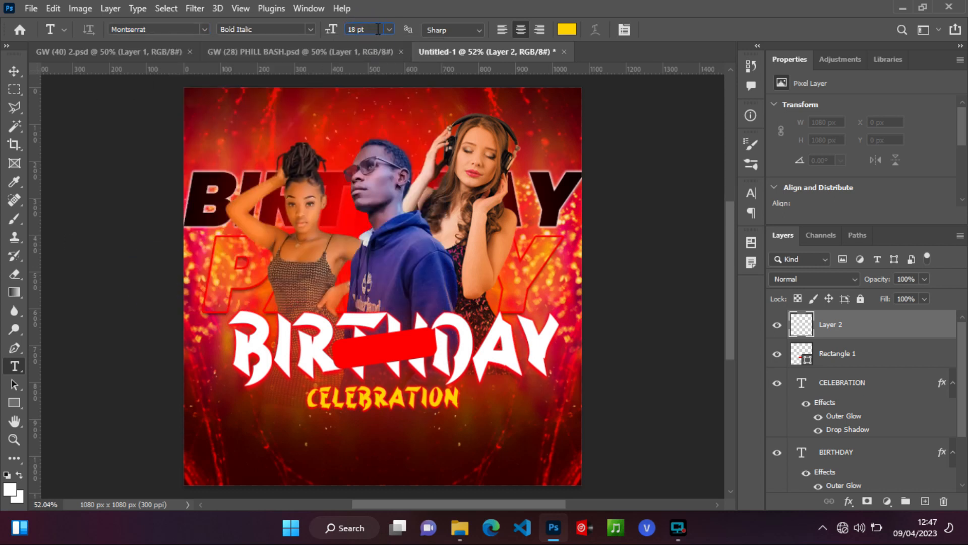
pyautogui.press('Return')
# Step: Add the text THURSDAY near the upper centre of the poster
pyautogui.click(381, 116)
pyautogui.write('Pthur')
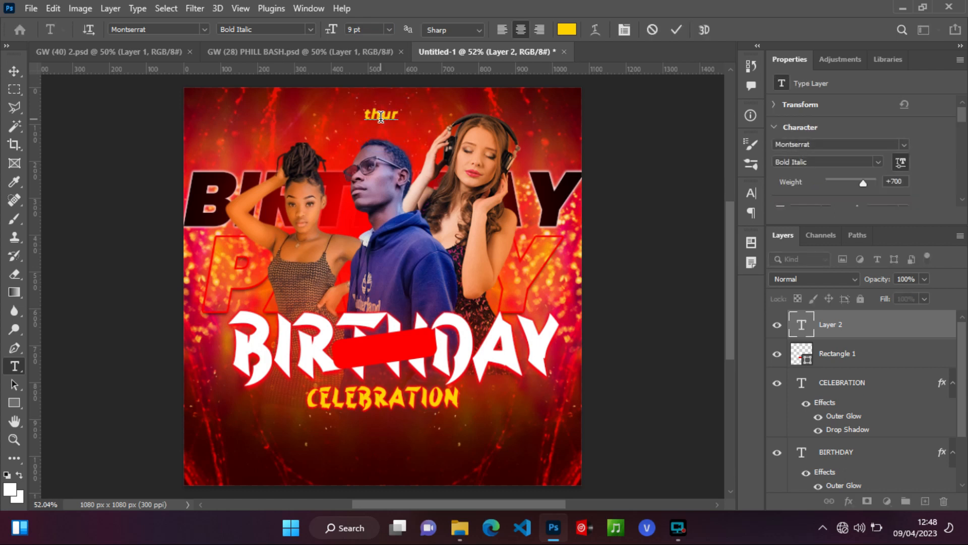
pyautogui.press('BackSpace')
pyautogui.press('BackSpace')
pyautogui.press('BackSpace')
pyautogui.press('BackSpace')
pyautogui.write('THURSDAY')
# Step: Change the THURSDAY text's colour to white (ffffff)
pyautogui.moveTo(424, 115); pyautogui.dragTo(313, 114)
pyautogui.click(567, 30)
pyautogui.write('ffffff')
pyautogui.click(650, 102)
pyautogui.click(676, 29)
# Step: Move the THURSDAY text onto the red rectangle and rotate it to -8.68° to match the rectangle's tilt
pyautogui.click(14, 70)
pyautogui.moveTo(374, 119); pyautogui.dragTo(373, 353)
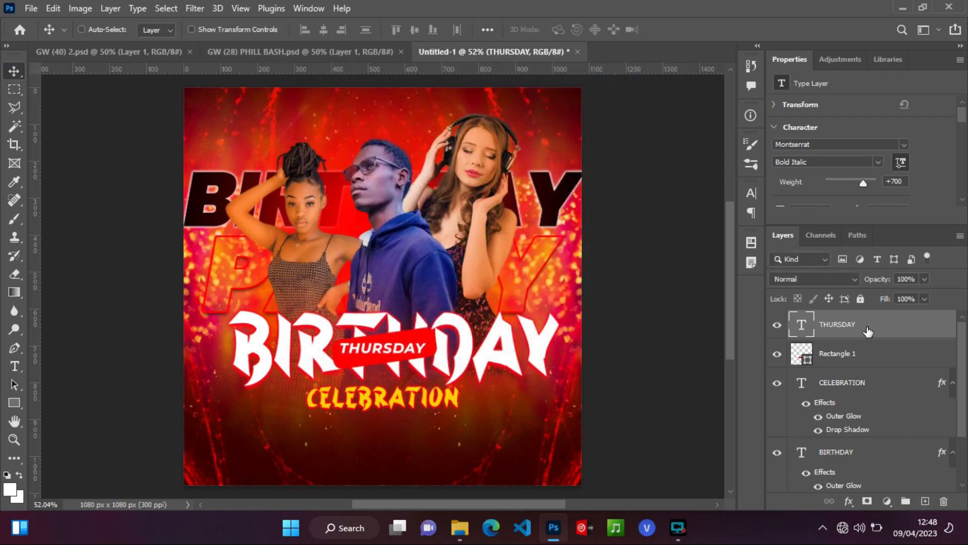
pyautogui.hotkey('ctrl', 't')
pyautogui.moveTo(428, 365); pyautogui.dragTo(437, 353)
pyautogui.click(702, 30)
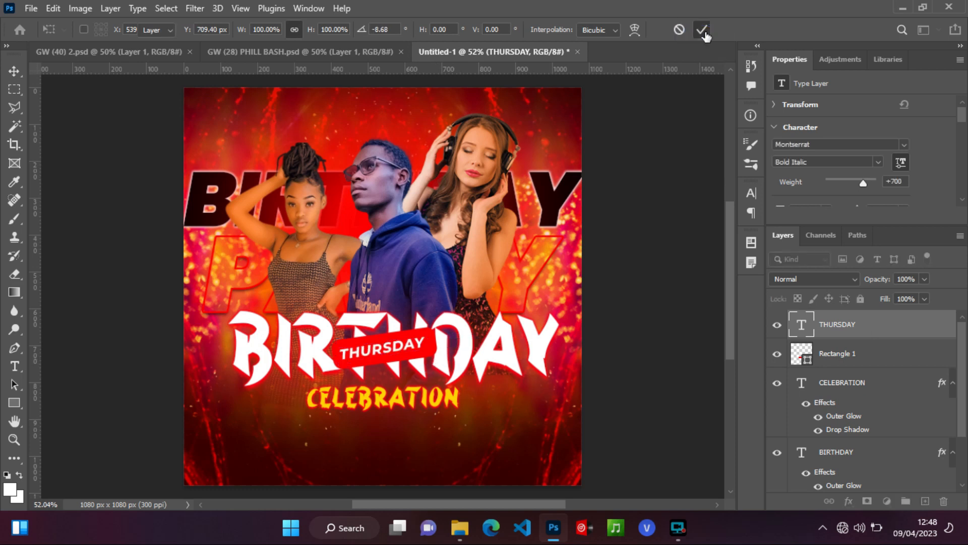
# Step: Set the opacity of the red rectangle behind THURSDAY to 93%
pyautogui.click(917, 357)
pyautogui.click(924, 278)
pyautogui.moveTo(928, 295); pyautogui.dragTo(914, 296)
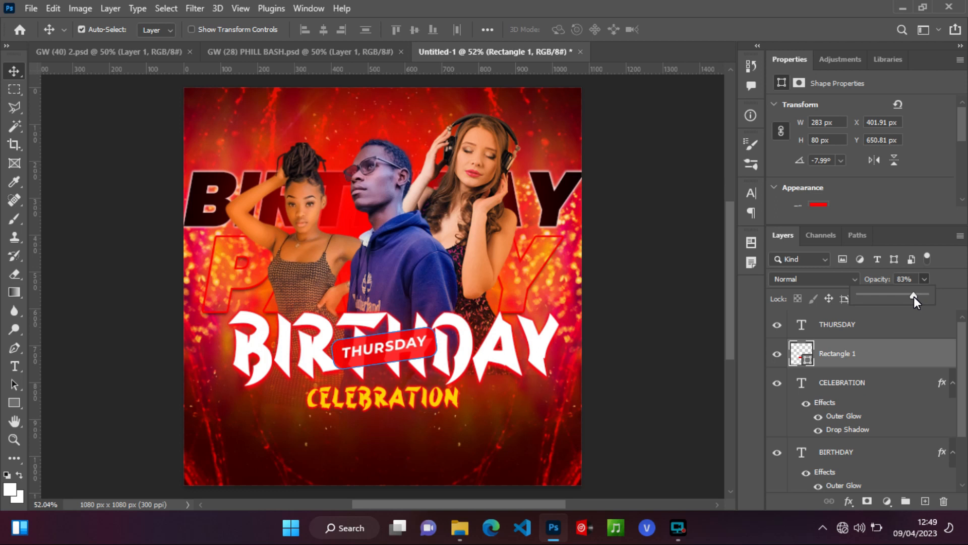
pyautogui.moveTo(914, 297); pyautogui.dragTo(919, 292)
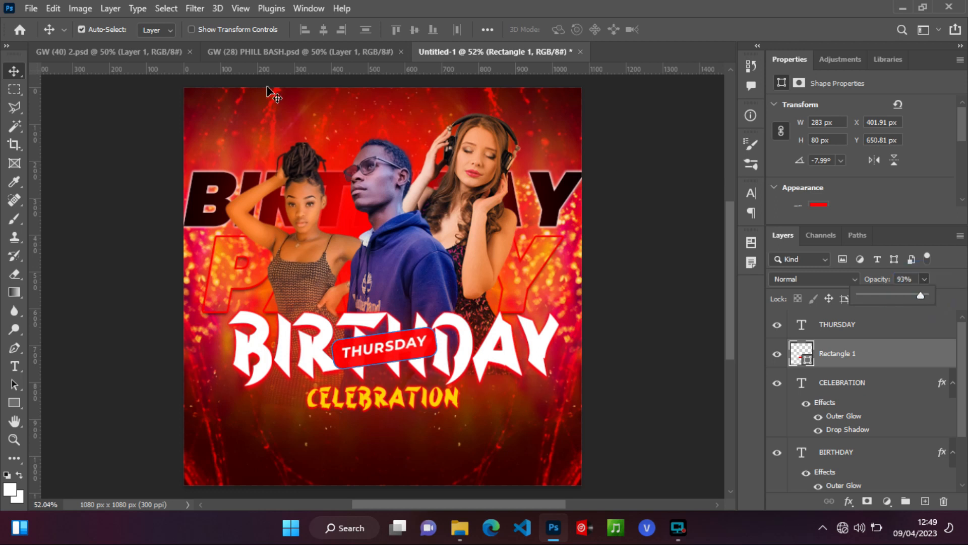
# Step: Place QR CODE.png at about 114 x 114 px in the poster's upper-right corner
pyautogui.click(460, 528)
pyautogui.moveTo(765, 234); pyautogui.dragTo(307, 295)
pyautogui.click(704, 29)
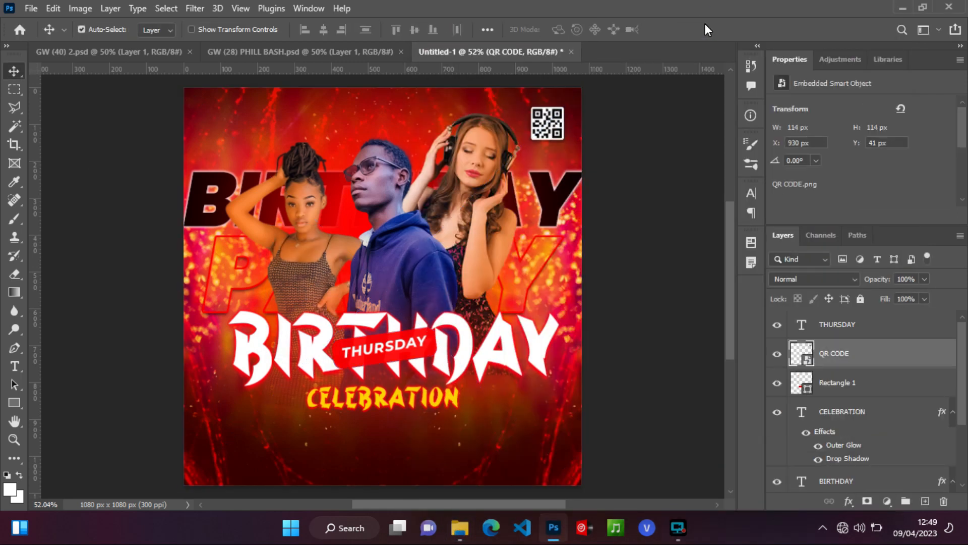
# Step: Add a new layer above THURSDAY and set up the Type tool with Bebas Neue Regular at 20 pt
pyautogui.click(924, 324)
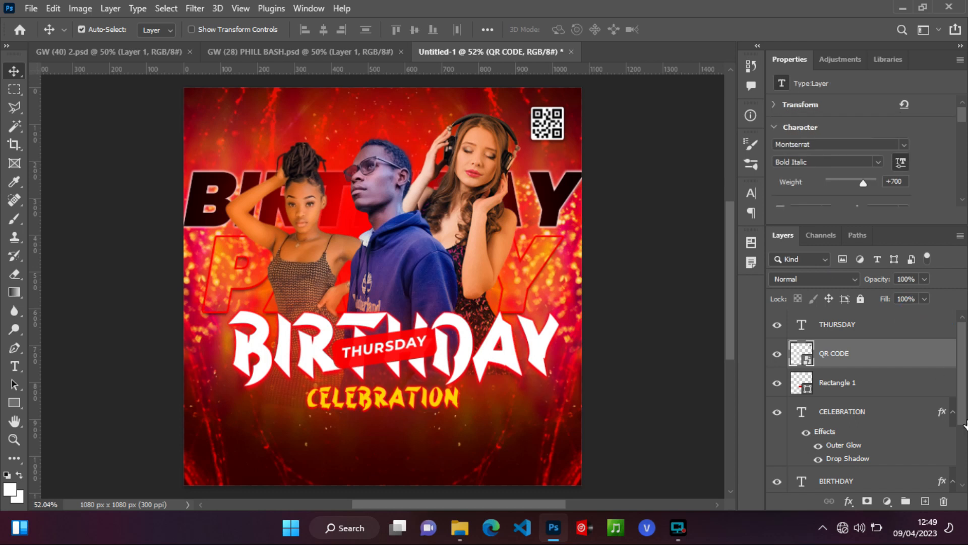
pyautogui.click(925, 502)
pyautogui.click(14, 366)
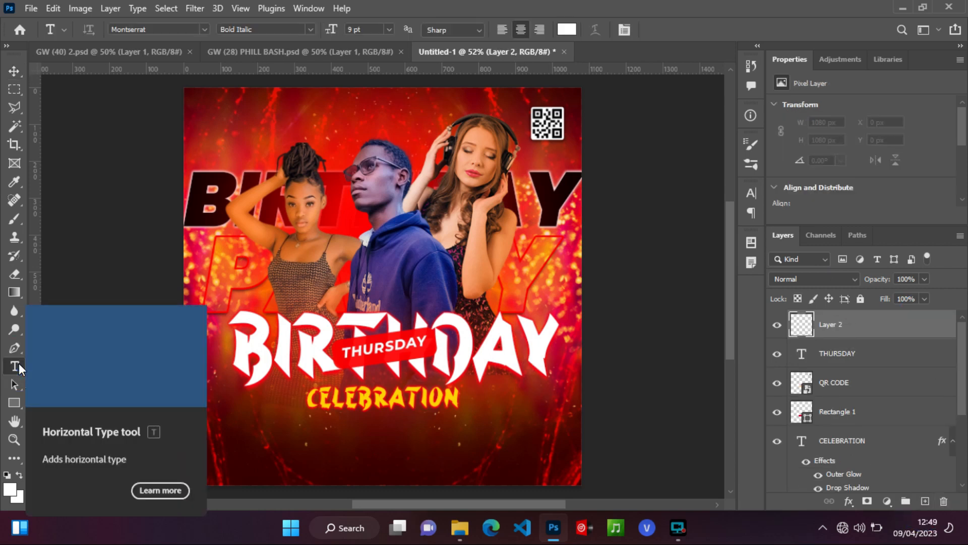
pyautogui.click(162, 29)
pyautogui.write('BEB')
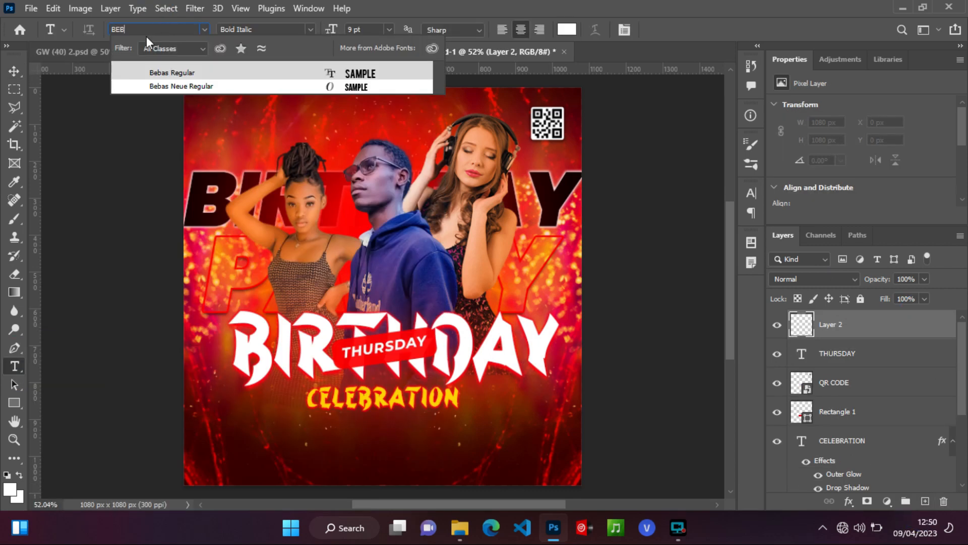
pyautogui.click(160, 84)
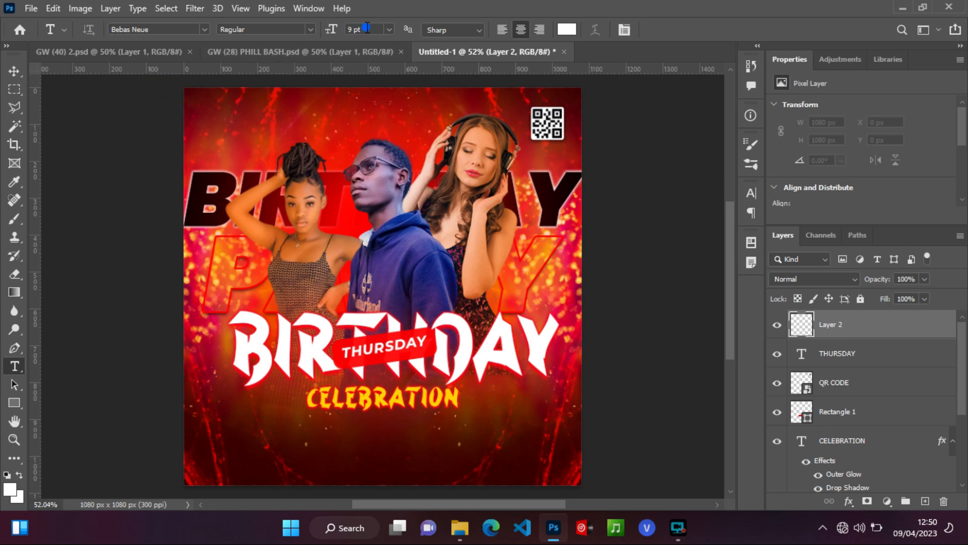
pyautogui.write('20')
# Step: Add the two-line text 23 FEB near the poster's upper-left corner
pyautogui.click(227, 119)
pyautogui.write('23 ')
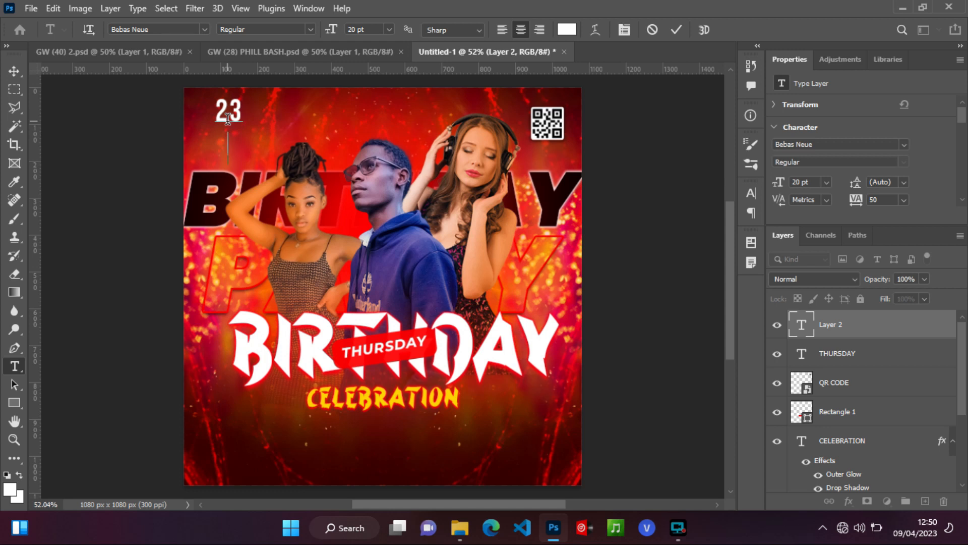
pyautogui.write('FEB')
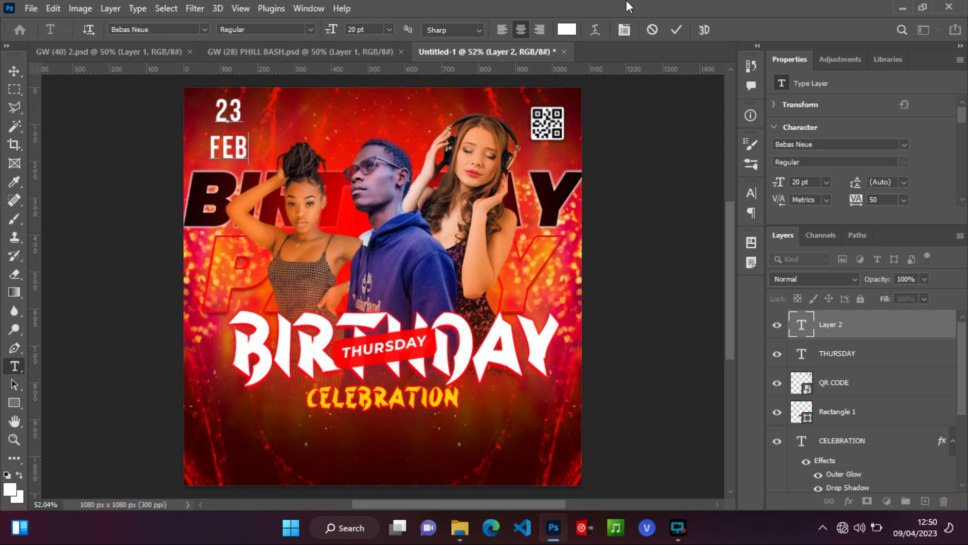
# Step: Change the colour of the word FEB to yellow (FFF300)
pyautogui.moveTo(252, 114); pyautogui.dragTo(210, 107)
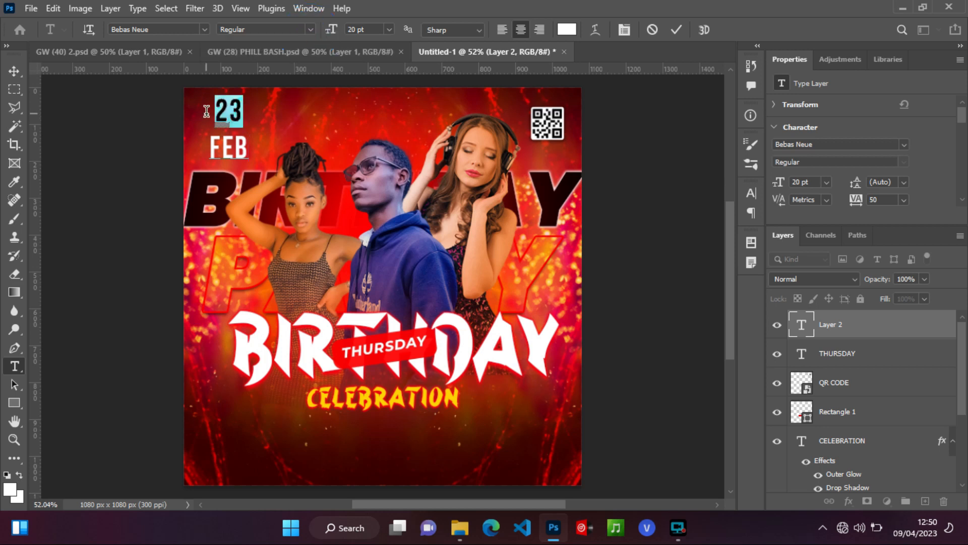
pyautogui.moveTo(249, 146); pyautogui.dragTo(183, 148)
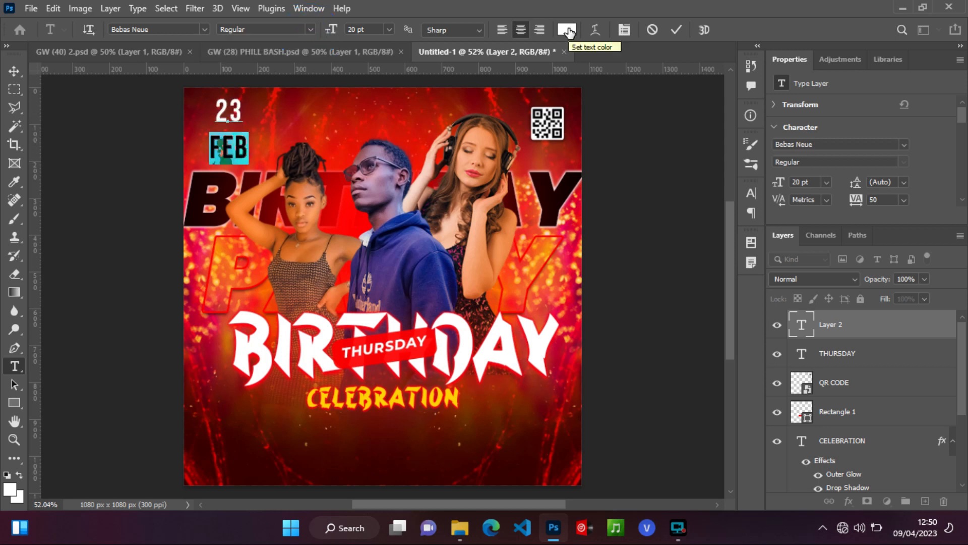
pyautogui.click(567, 29)
pyautogui.write('FF')
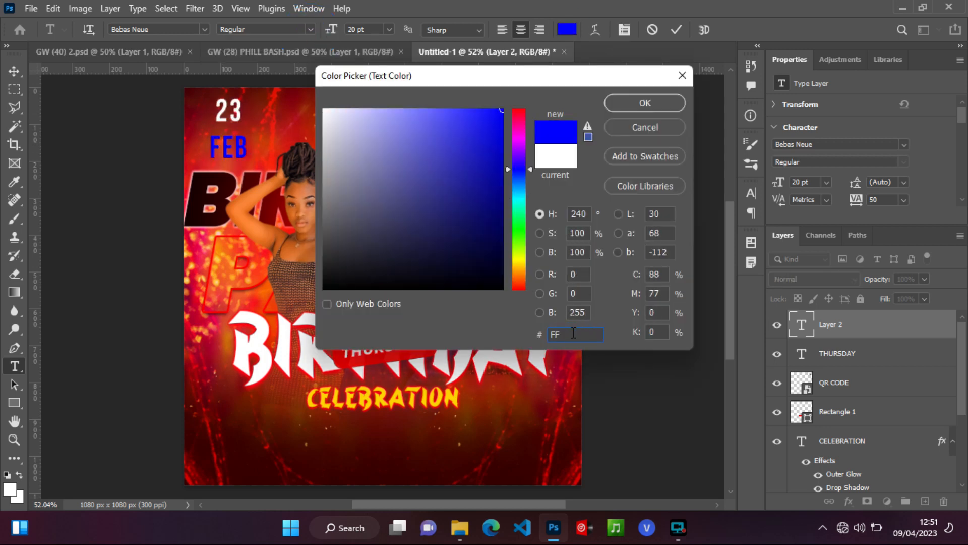
pyautogui.write('F300')
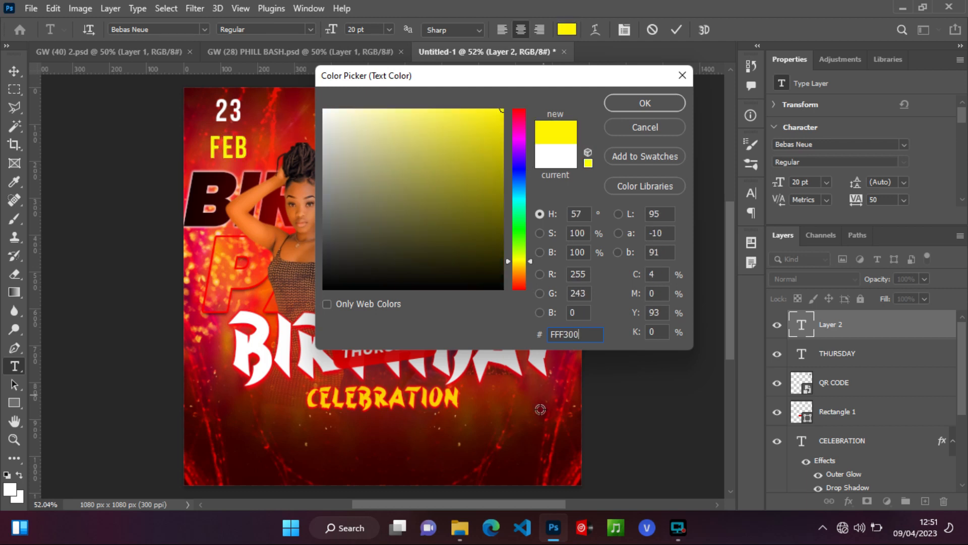
pyautogui.click(644, 104)
# Step: Set the leading of the whole 23 FEB text to 16 pt and apply faux italic
pyautogui.hotkey('ctrl', 'a')
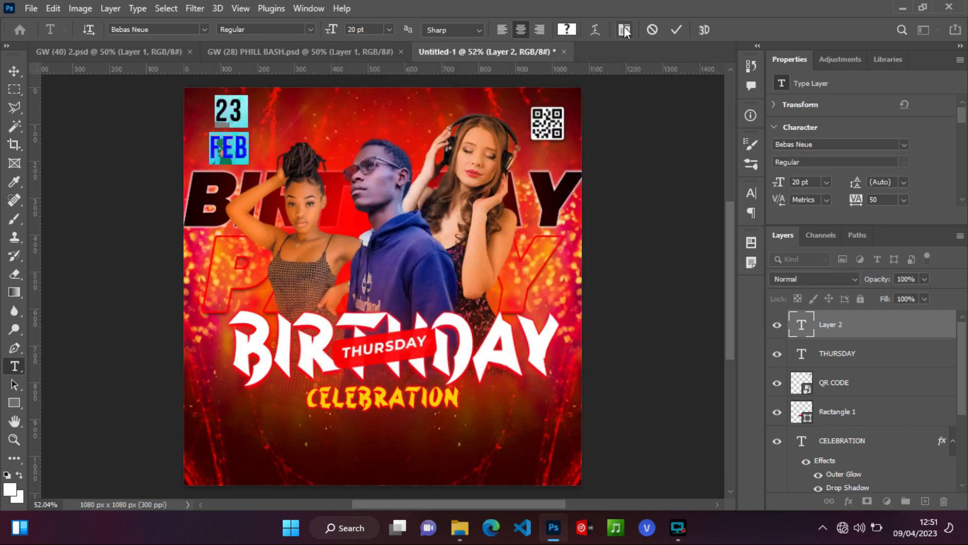
pyautogui.click(624, 30)
pyautogui.click(727, 231)
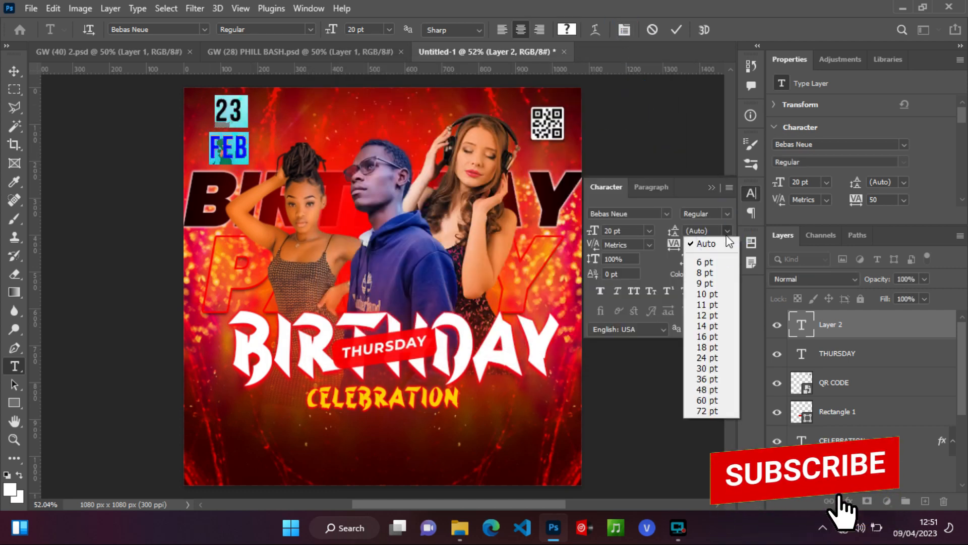
pyautogui.click(706, 304)
pyautogui.click(727, 231)
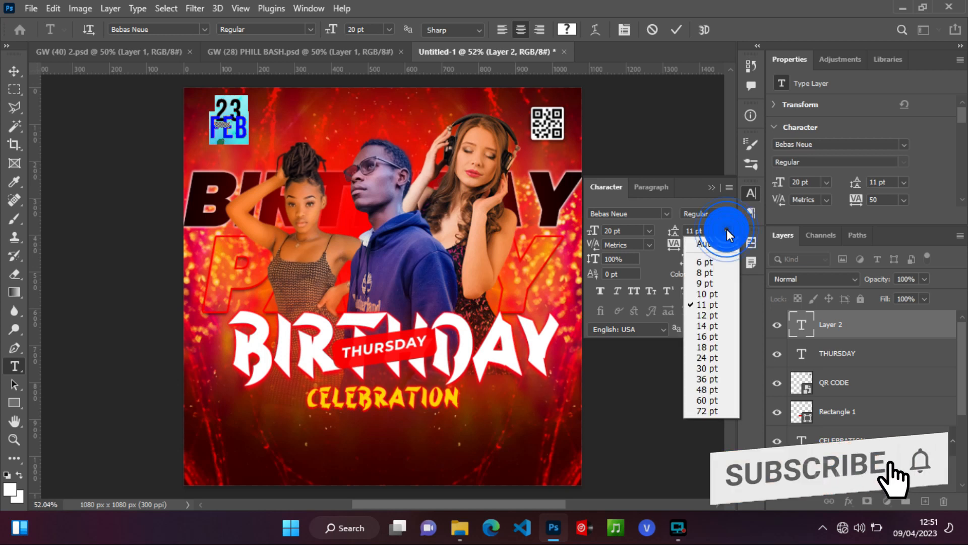
pyautogui.click(706, 333)
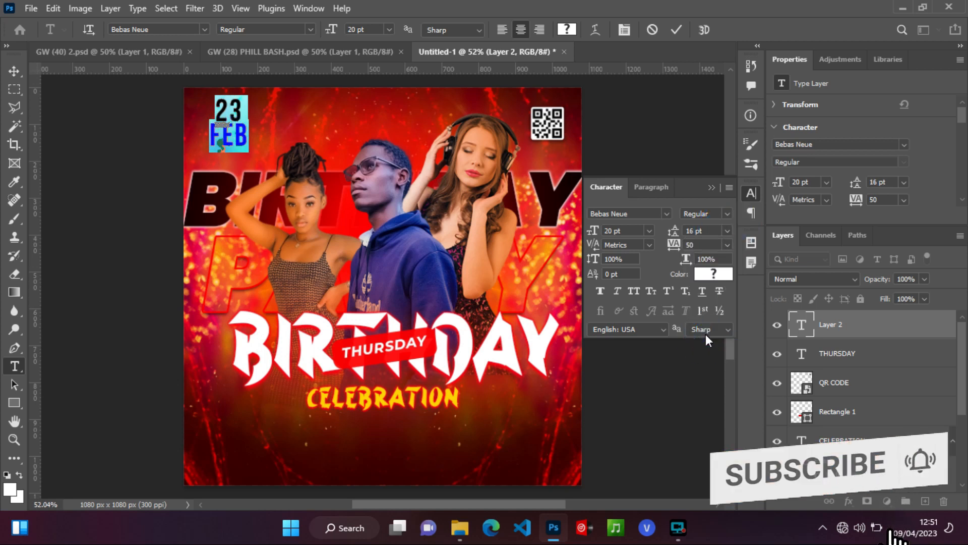
pyautogui.click(616, 291)
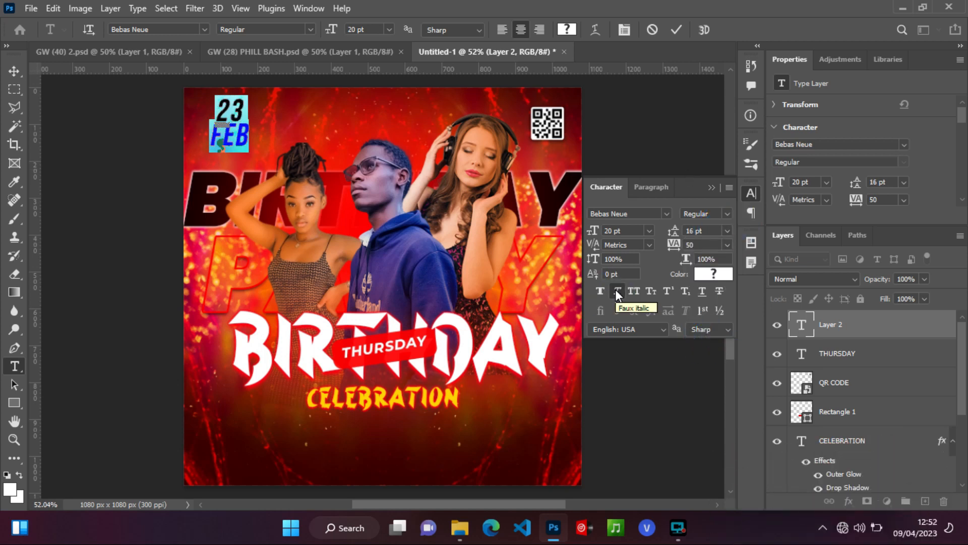
pyautogui.click(676, 30)
# Step: Set the font size of the word FEB to 15 pt
pyautogui.doubleClick(802, 323)
pyautogui.moveTo(249, 135); pyautogui.dragTo(201, 140)
pyautogui.click(372, 30)
pyautogui.write('15')
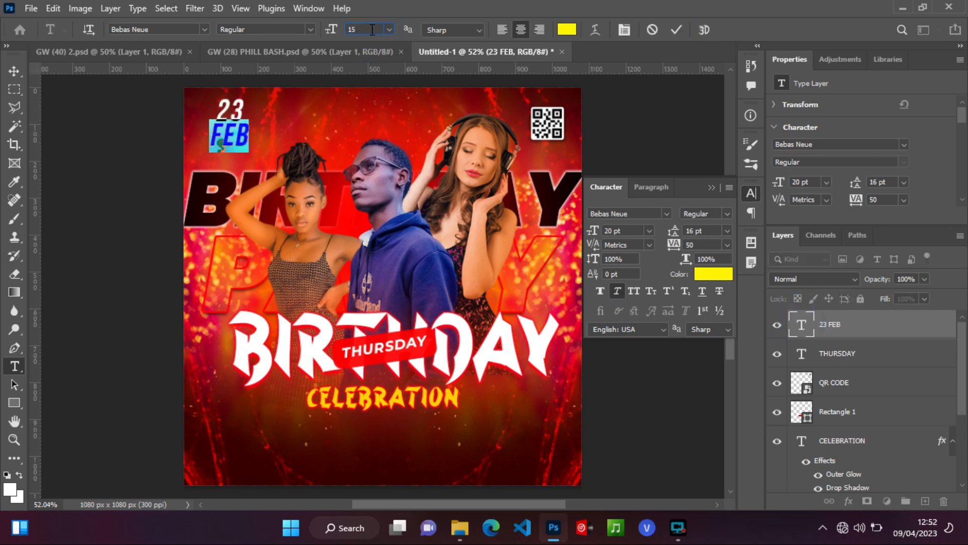
pyautogui.click(676, 29)
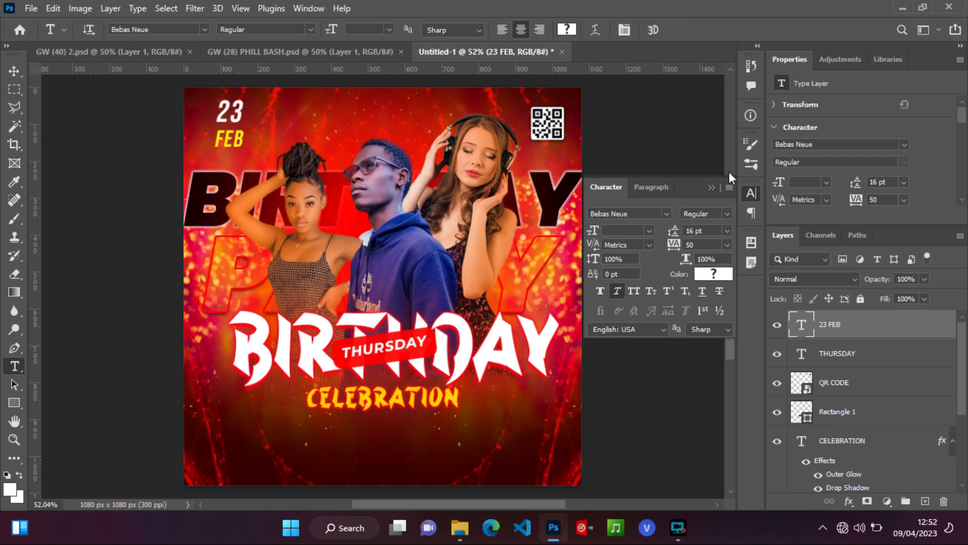
# Step: Move the 23 FEB text slightly left, closer to the poster's left edge
pyautogui.click(752, 193)
pyautogui.click(13, 70)
pyautogui.moveTo(235, 123); pyautogui.dragTo(216, 125)
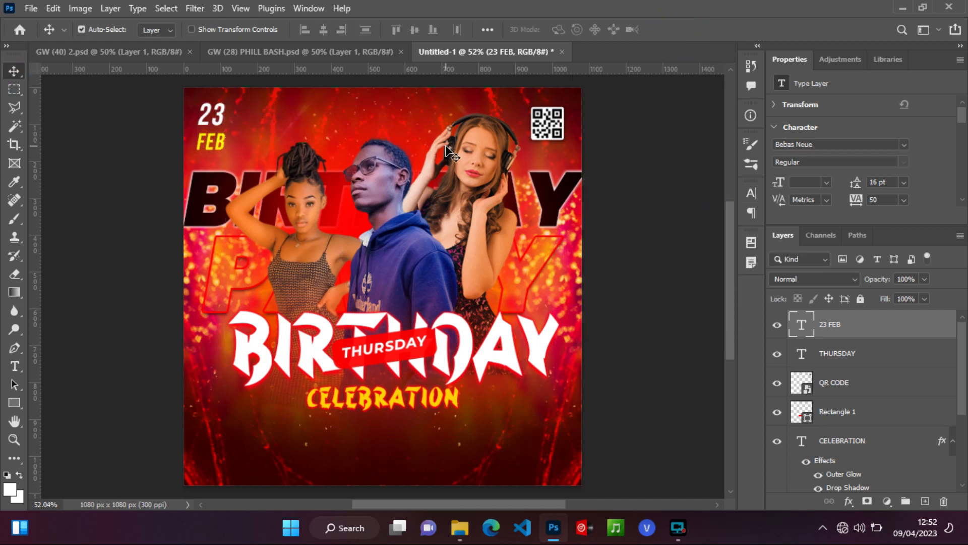
# Step: Tighten the leading of the 23 FEB text to 14 pt
pyautogui.doubleClick(802, 325)
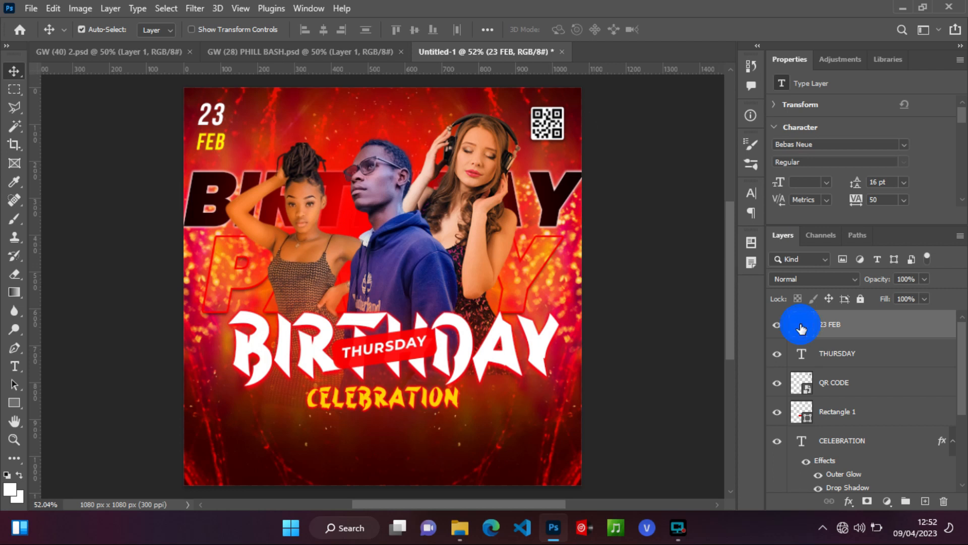
pyautogui.click(751, 193)
pyautogui.click(727, 230)
pyautogui.click(732, 325)
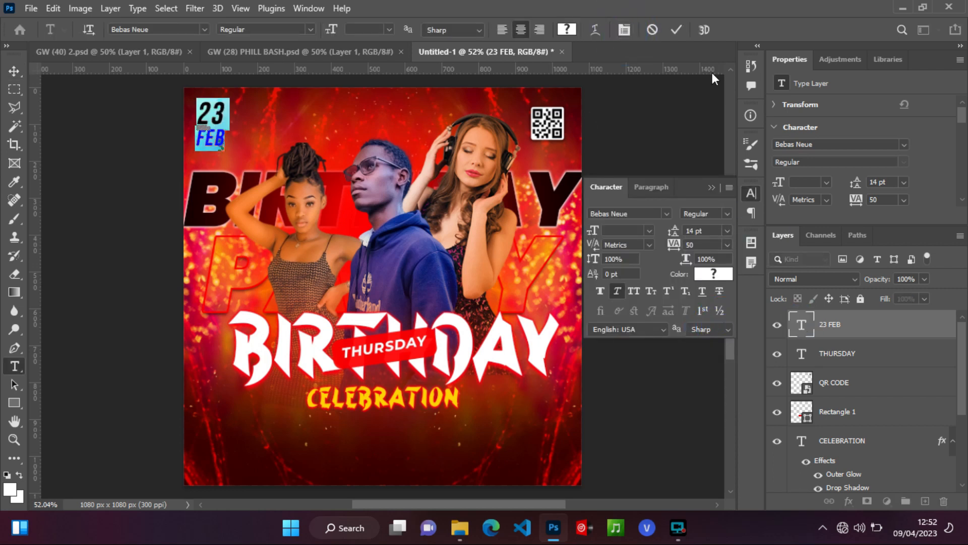
pyautogui.click(13, 71)
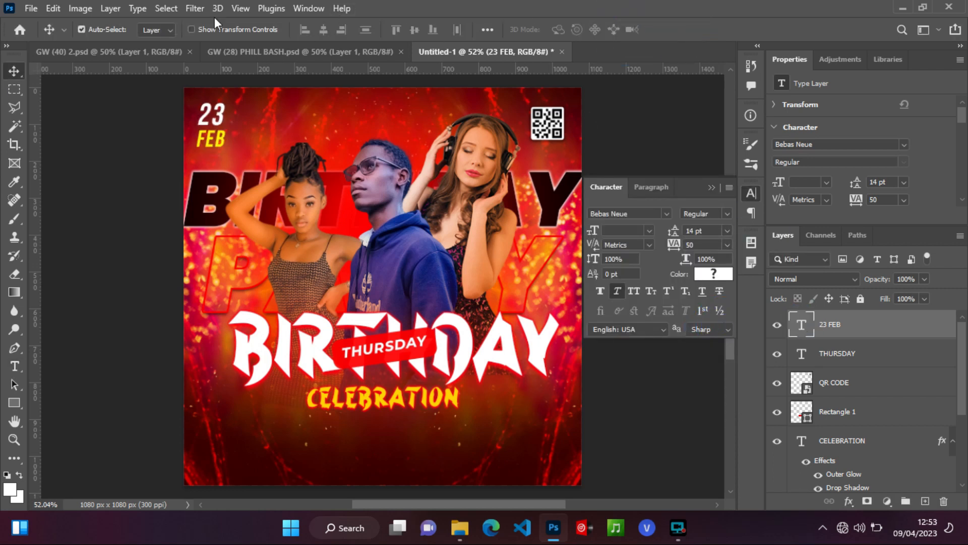
pyautogui.click(709, 188)
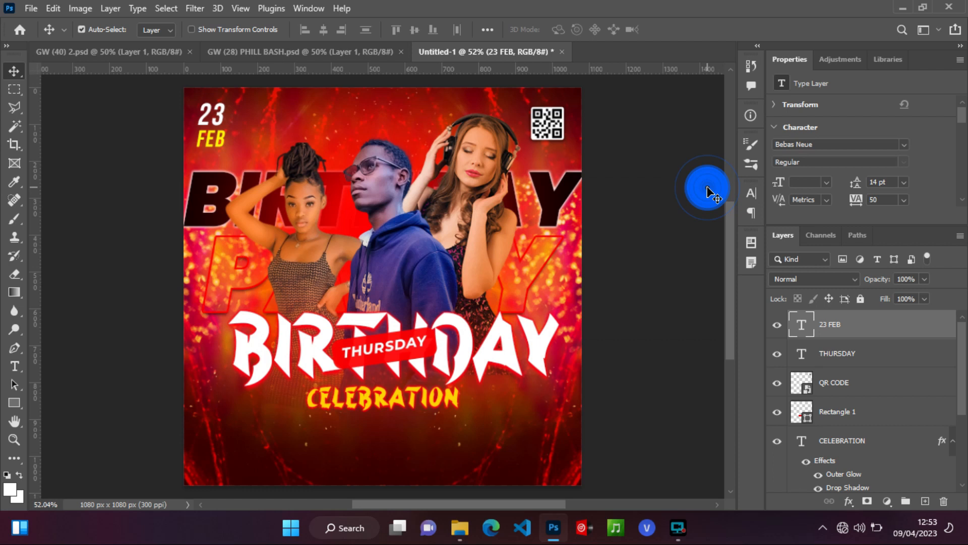
# Step: Add the text AVALON PRESENTS along the top of the poster, to the right of the date
pyautogui.click(14, 366)
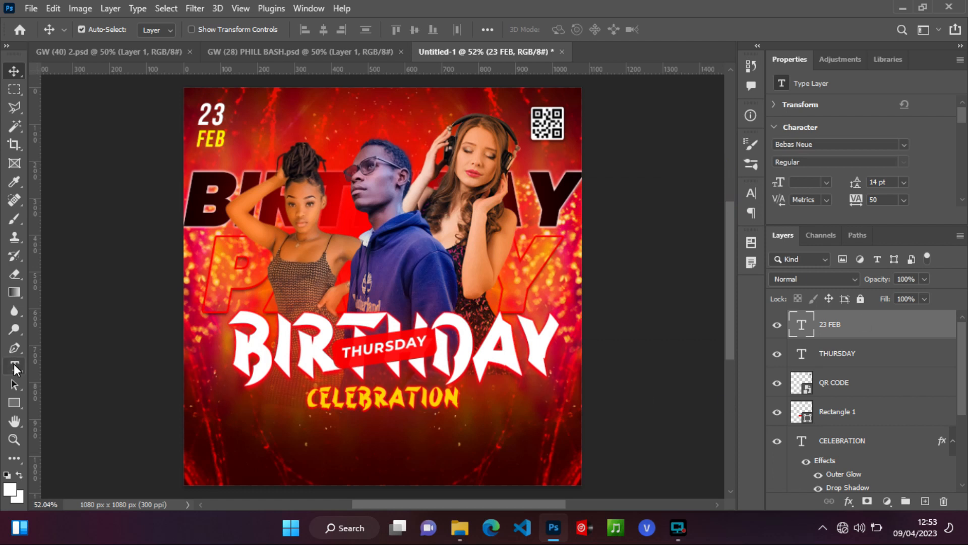
pyautogui.click(326, 102)
pyautogui.write('ATALON PRESENTS')
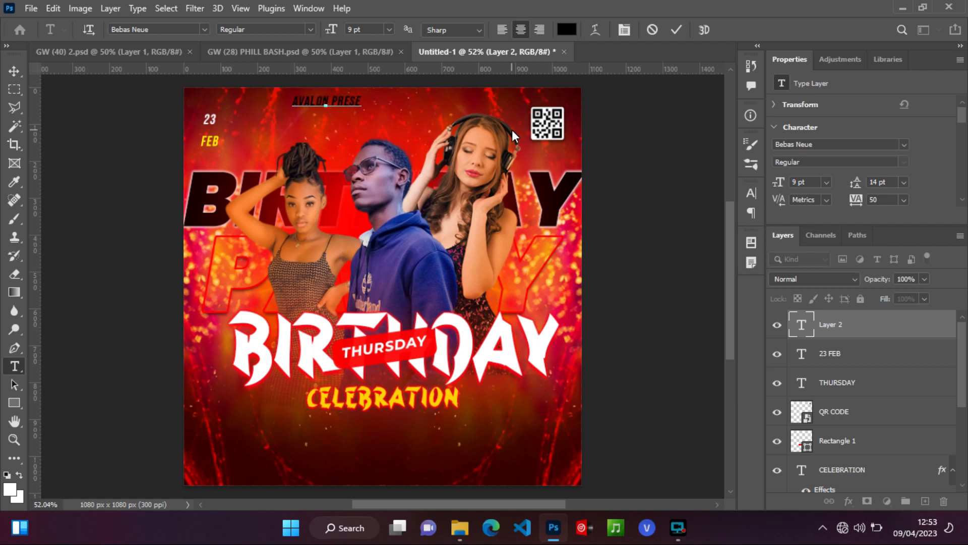
# Step: Change the AVALON PRESENTS text's colour to white
pyautogui.moveTo(372, 101); pyautogui.dragTo(283, 101)
pyautogui.click(567, 30)
pyautogui.click(331, 126)
pyautogui.click(638, 103)
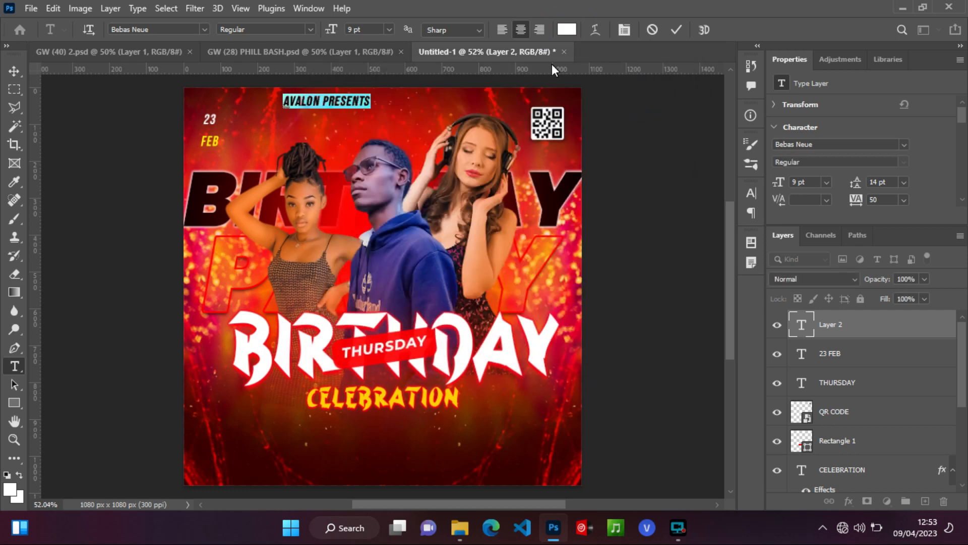
# Step: Set the AVALON PRESENTS text's tracking to 320 and turn off its faux italic
pyautogui.click(624, 29)
pyautogui.click(696, 245)
pyautogui.press('BackSpace')
pyautogui.press('BackSpace')
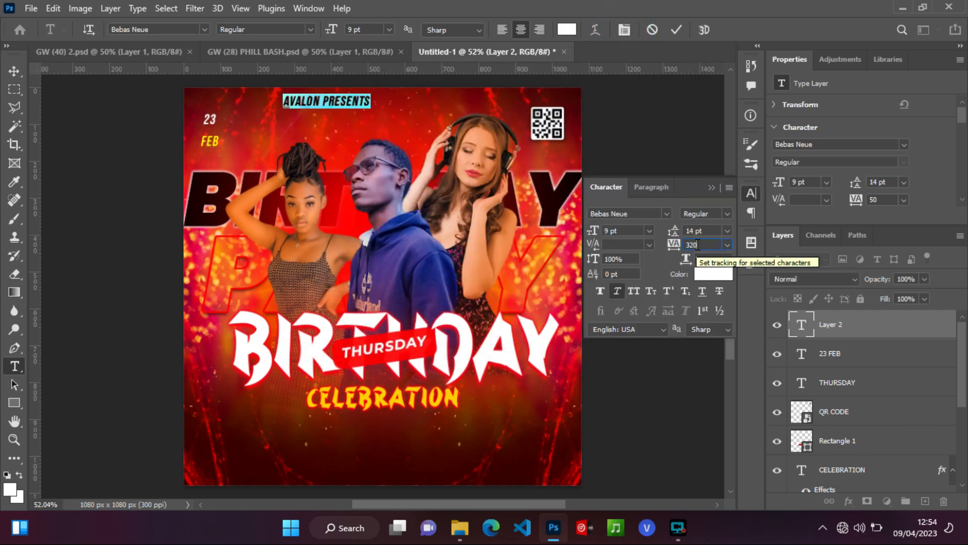
pyautogui.click(618, 289)
pyautogui.write('320')
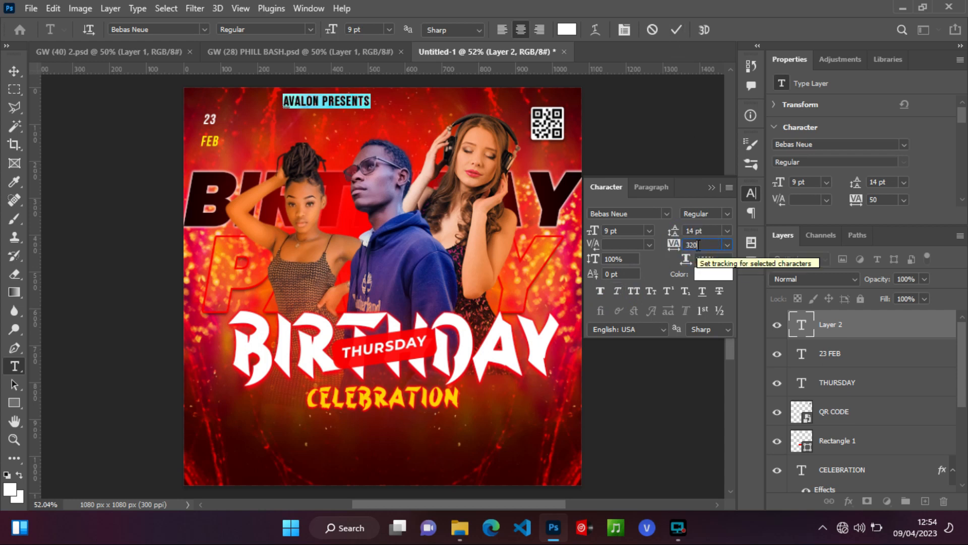
pyautogui.click(711, 188)
pyautogui.click(676, 30)
# Step: Move the AVALON PRESENTS text to the top centre of the poster, between the date and the QR code
pyautogui.press('v')
pyautogui.moveTo(397, 106); pyautogui.dragTo(435, 120)
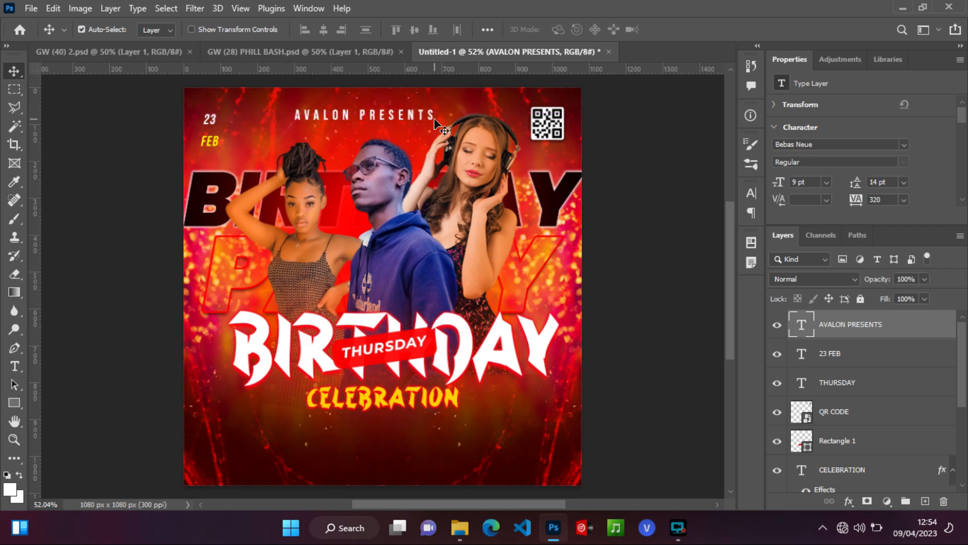
# Step: Add the two-line text HOSTED BY AVALON below and to the right of CELEBRATION
pyautogui.press('t')
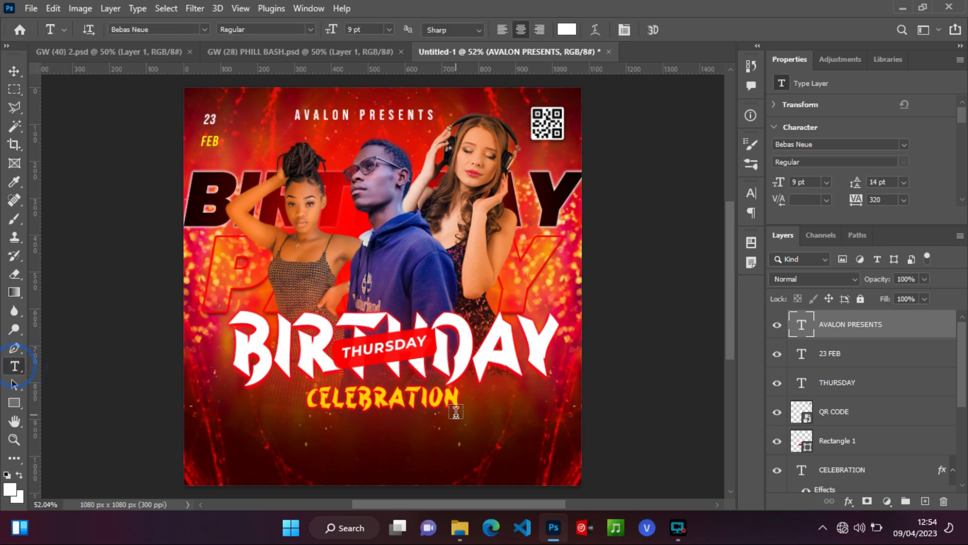
pyautogui.click(494, 421)
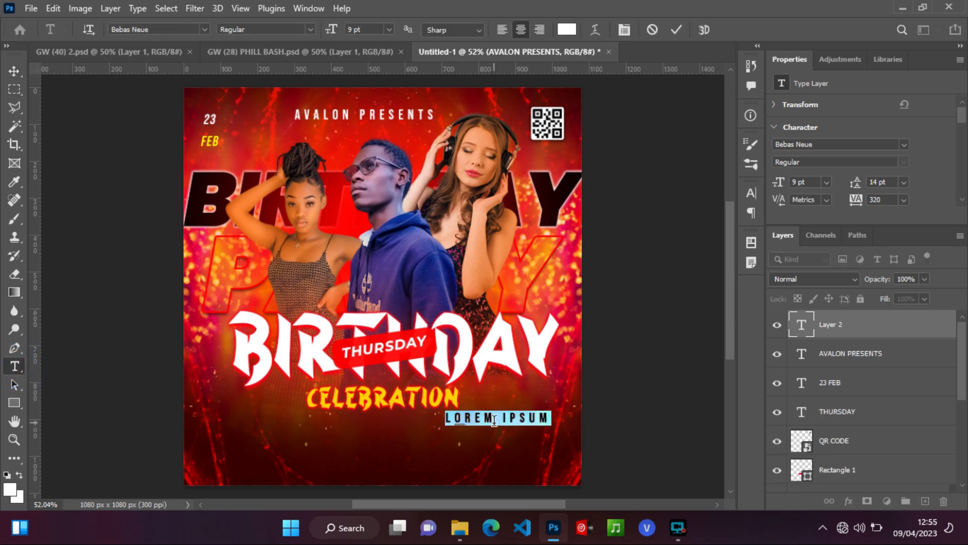
pyautogui.write('HOSTED BY ')
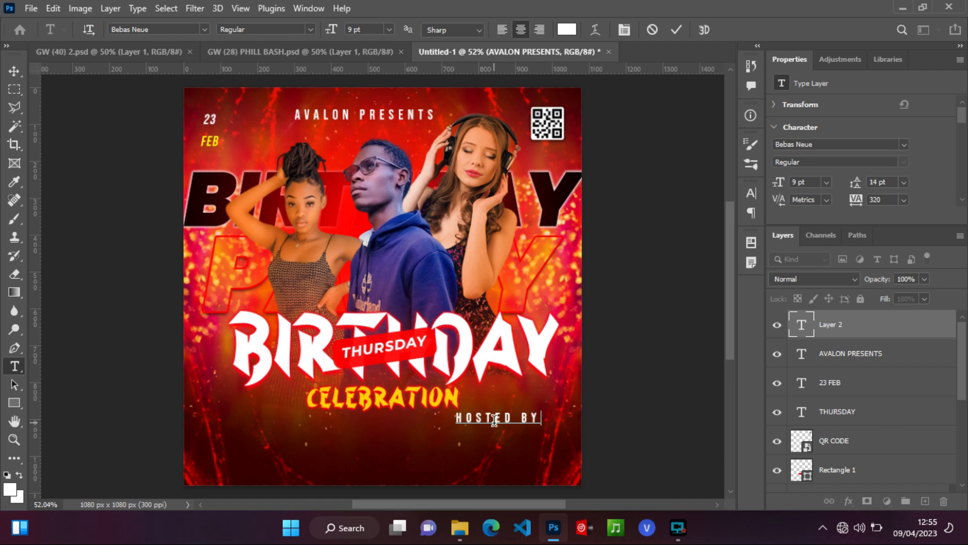
pyautogui.write('AVALON')
# Step: Set the font size of the whole HOSTED BY AVALON text to 12 pt
pyautogui.hotkey('ctrl', 'a')
pyautogui.click(367, 29)
pyautogui.press('BackSpace')
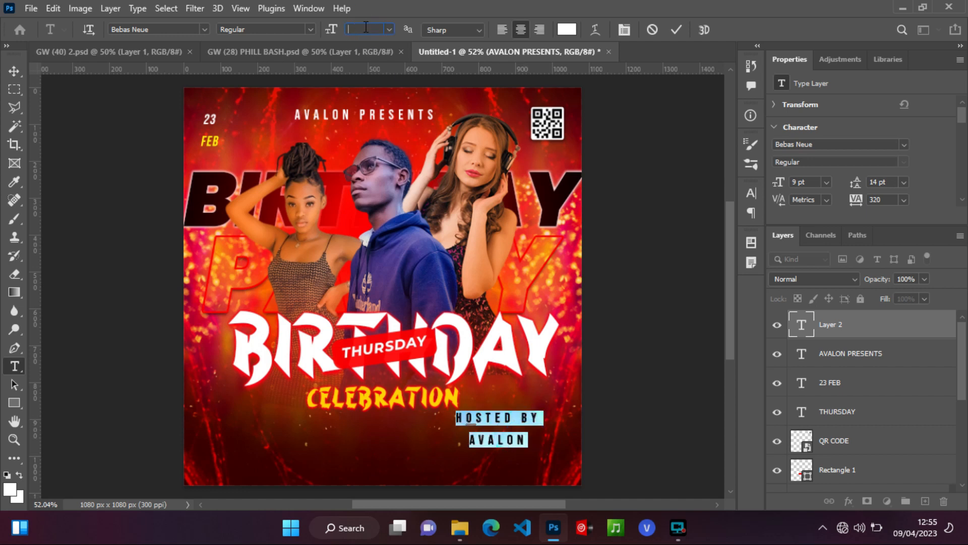
pyautogui.press('Return')
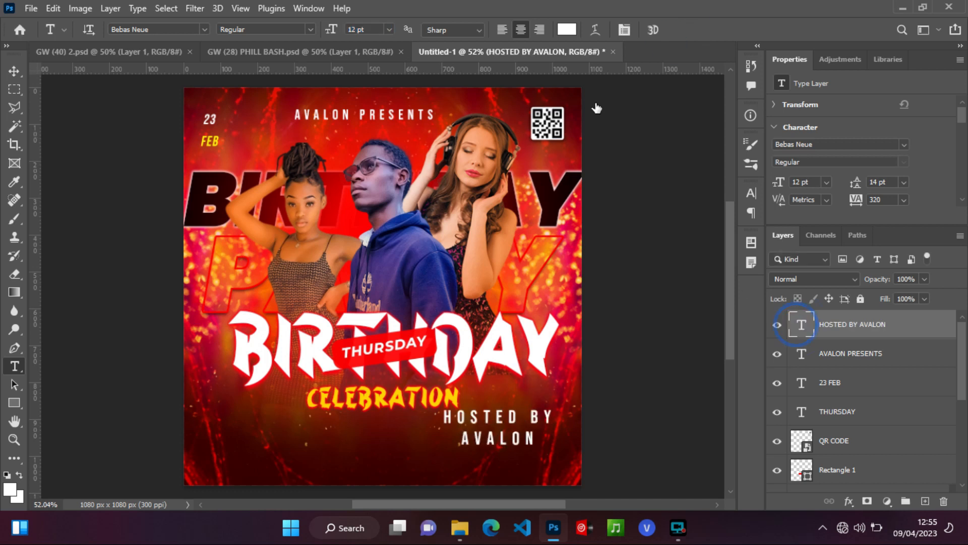
# Step: Turn on faux italic for the HOSTED BY AVALON text and set its tracking to 60
pyautogui.click(625, 30)
pyautogui.click(617, 292)
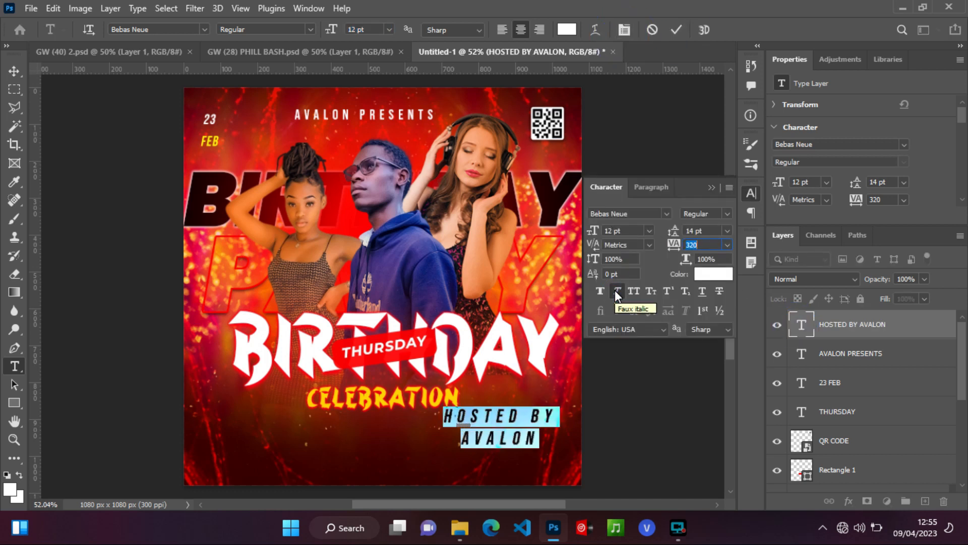
pyautogui.write('60')
pyautogui.click(711, 186)
pyautogui.click(676, 30)
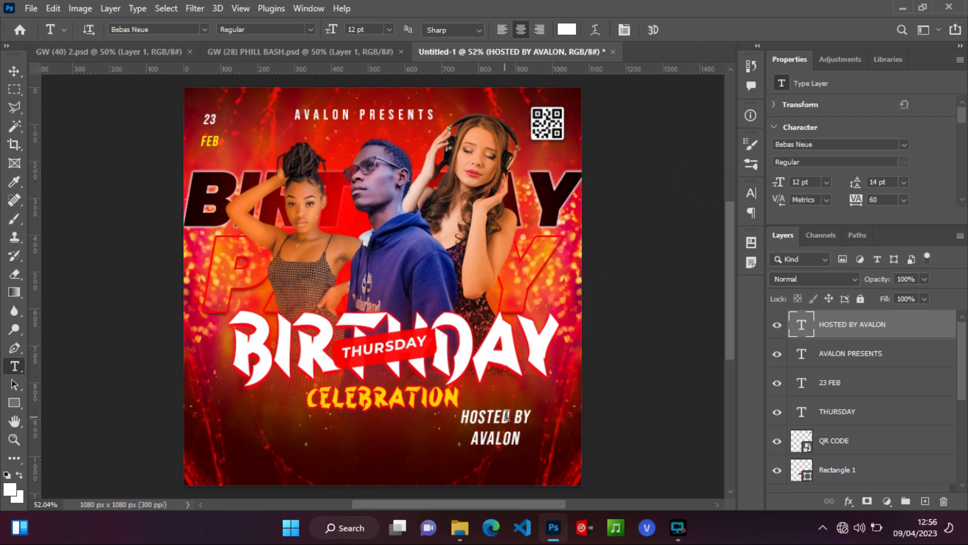
# Step: Place a horizontal guide just below CELEBRATION and move the HOSTED BY AVALON text along it towards the poster's right edge
pyautogui.moveTo(411, 71); pyautogui.dragTo(419, 409)
pyautogui.click(11, 75)
pyautogui.moveTo(515, 418); pyautogui.dragTo(547, 417)
pyautogui.moveTo(269, 409); pyautogui.dragTo(329, 409)
# Step: Colour only the word AVALON in the host text yellow, FFFF00
pyautogui.press('t')
pyautogui.moveTo(553, 438); pyautogui.dragTo(488, 440)
pyautogui.click(565, 30)
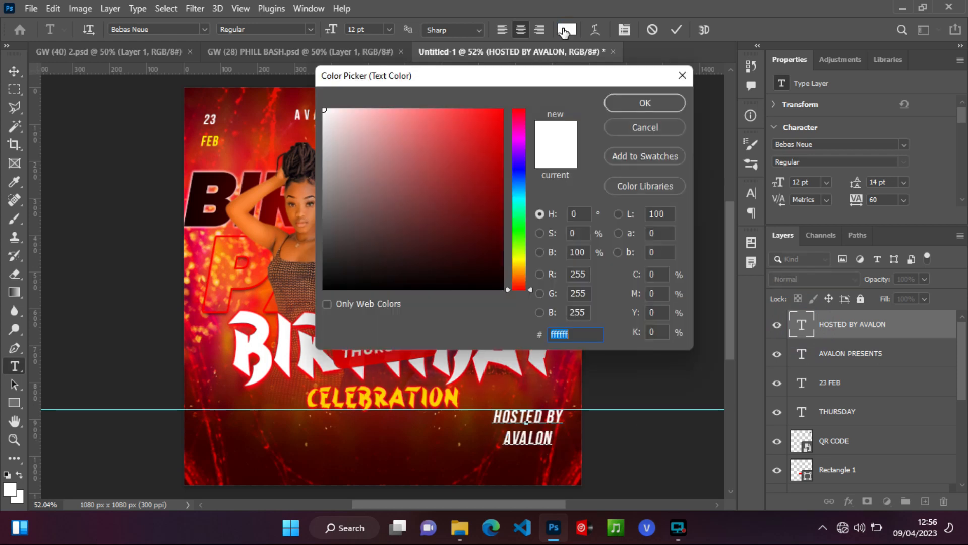
pyautogui.write('FFF')
pyautogui.write('F00')
pyautogui.click(647, 107)
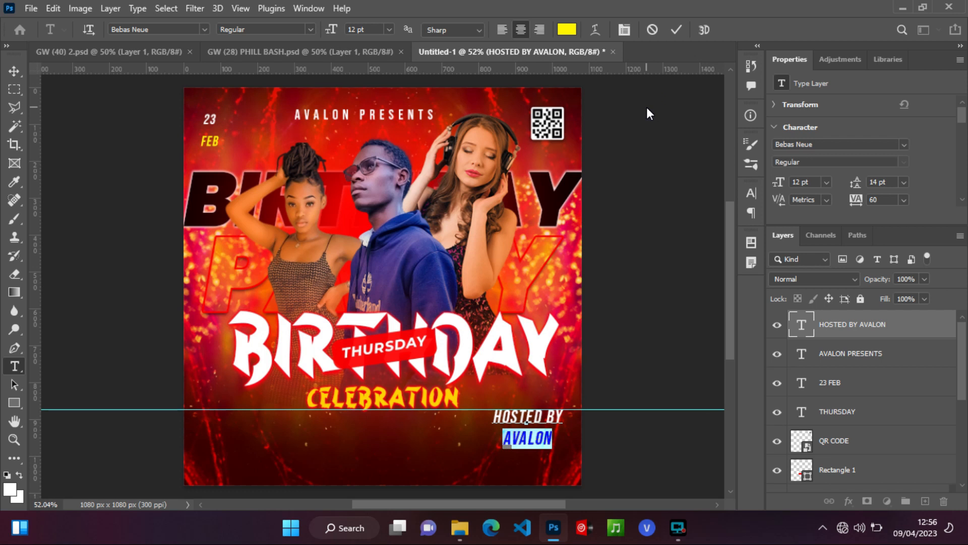
pyautogui.click(676, 29)
# Step: Duplicate the HOSTED BY AVALON text layer and move the copy straight across to the poster's left side
pyautogui.press('v')
pyautogui.rightClick(900, 323)
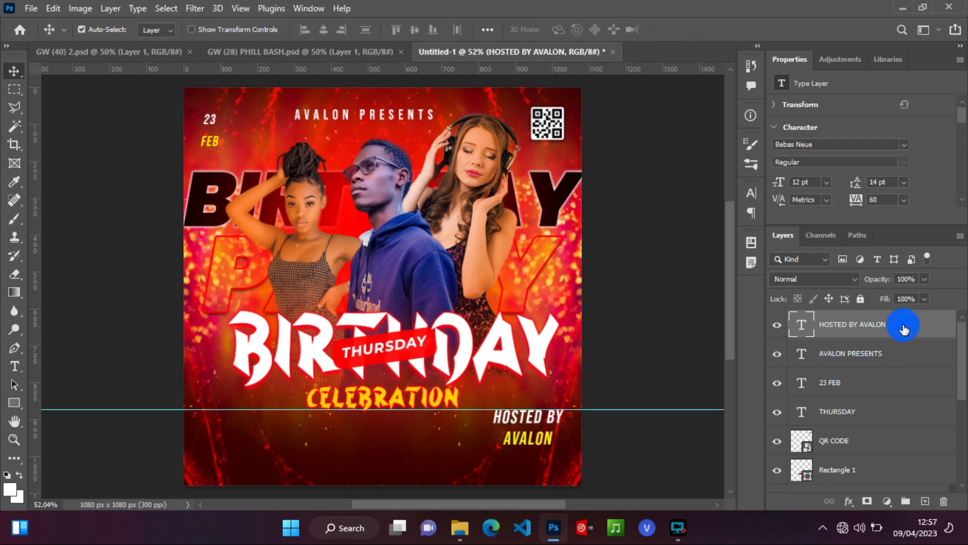
pyautogui.click(757, 83)
pyautogui.press('Return')
pyautogui.moveTo(499, 421); pyautogui.dragTo(197, 421)
# Step: Change the copied text's first line to MUSIC BY and its yellow second line to the DJ's name
pyautogui.doubleClick(809, 325)
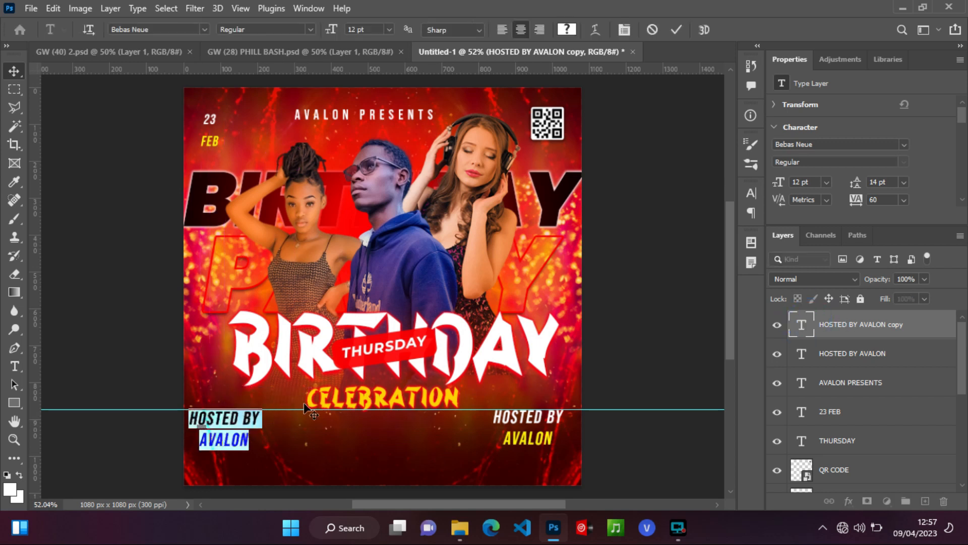
pyautogui.click(260, 417)
pyautogui.press('BackSpace')
pyautogui.press('BackSpace')
pyautogui.press('BackSpace')
pyautogui.press('BackSpace')
pyautogui.press('BackSpace')
pyautogui.press('BackSpace')
pyautogui.write('MUSIC')
pyautogui.click(248, 441)
pyautogui.press('BackSpace')
pyautogui.press('BackSpace')
pyautogui.press('BackSpace')
pyautogui.press('BackSpace')
pyautogui.press('BackSpace')
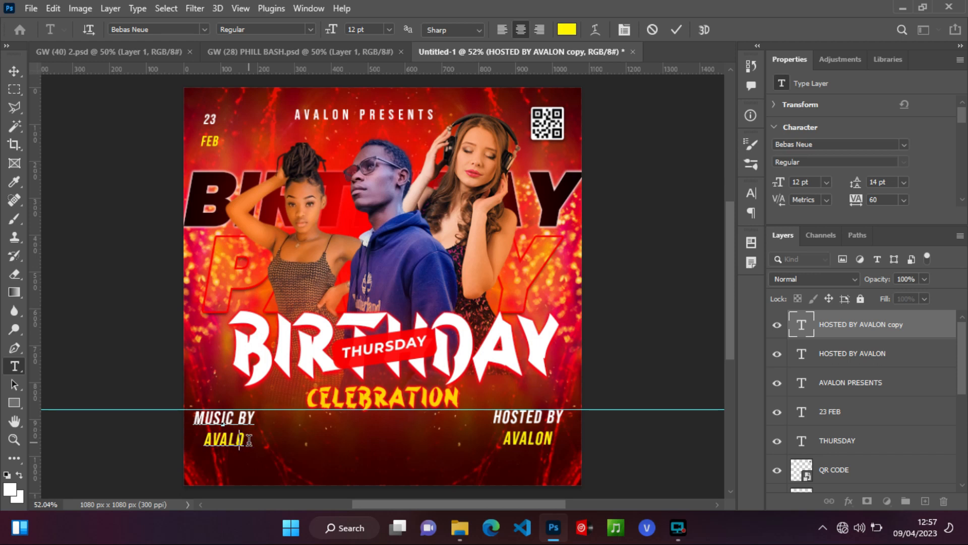
pyautogui.write('DJ RILEY')
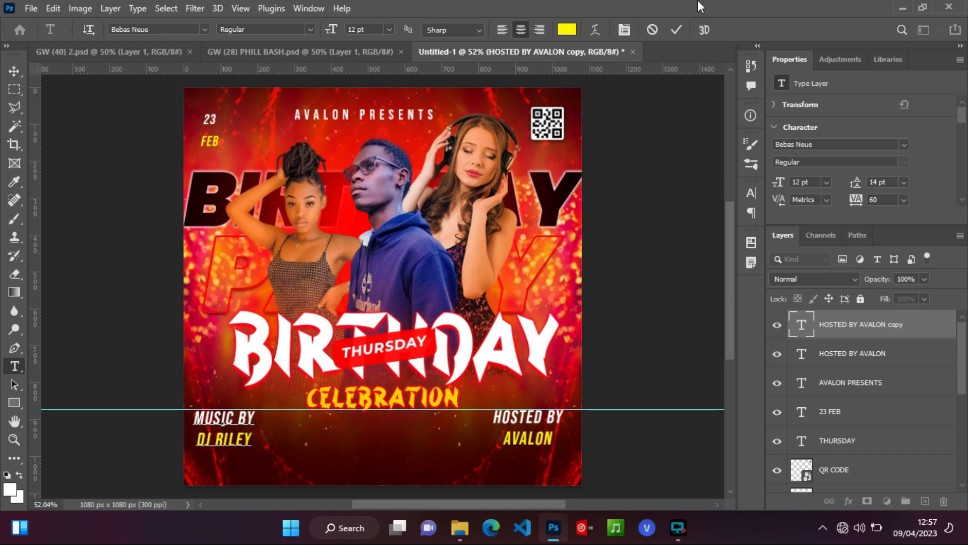
pyautogui.click(677, 29)
pyautogui.press('v')
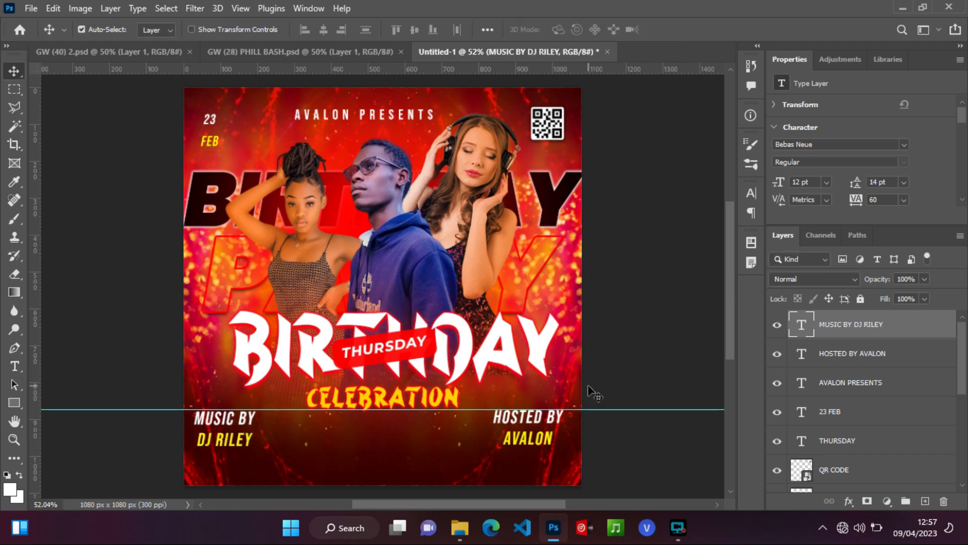
# Step: Try a tracking of 0 on the MUSIC BY text and undo it
pyautogui.doubleClick(803, 330)
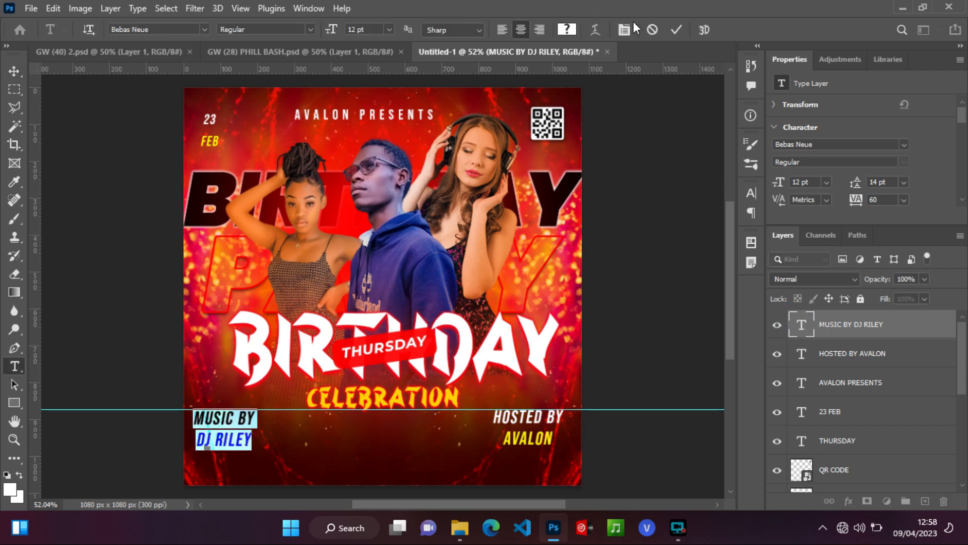
pyautogui.click(751, 193)
pyautogui.click(727, 244)
pyautogui.click(720, 329)
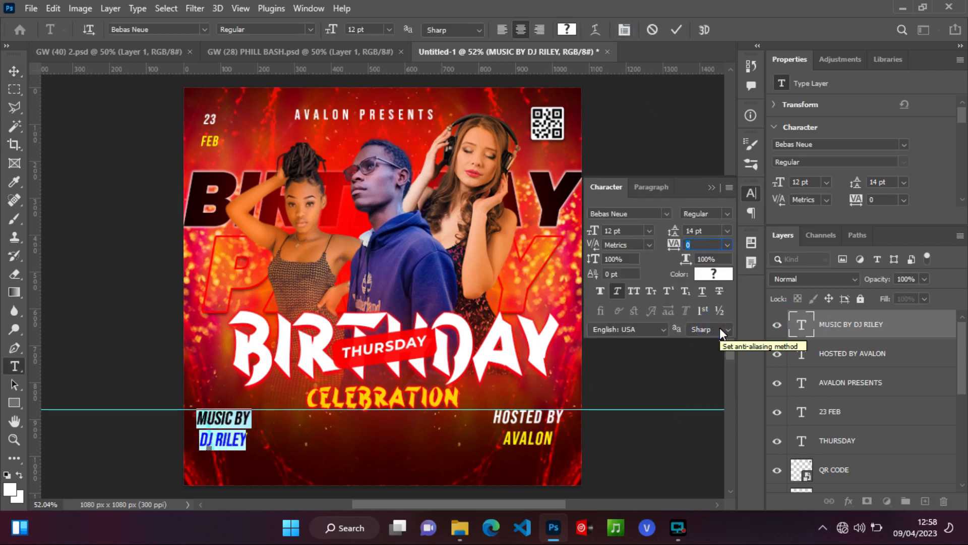
pyautogui.hotkey('ctrl', 'z')
# Step: Set the leading of the MUSIC BY text to 11 pt
pyautogui.click(726, 230)
pyautogui.click(708, 304)
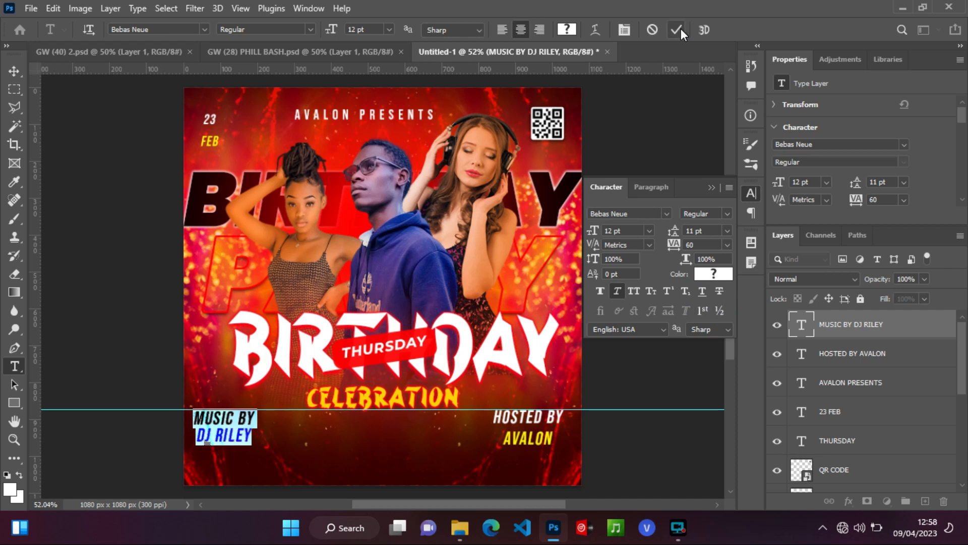
pyautogui.click(677, 29)
pyautogui.click(751, 193)
# Step: Set the leading of the HOSTED BY AVALON text to 11 pt
pyautogui.doubleClick(804, 353)
pyautogui.click(625, 29)
pyautogui.click(726, 230)
pyautogui.click(708, 304)
pyautogui.click(677, 30)
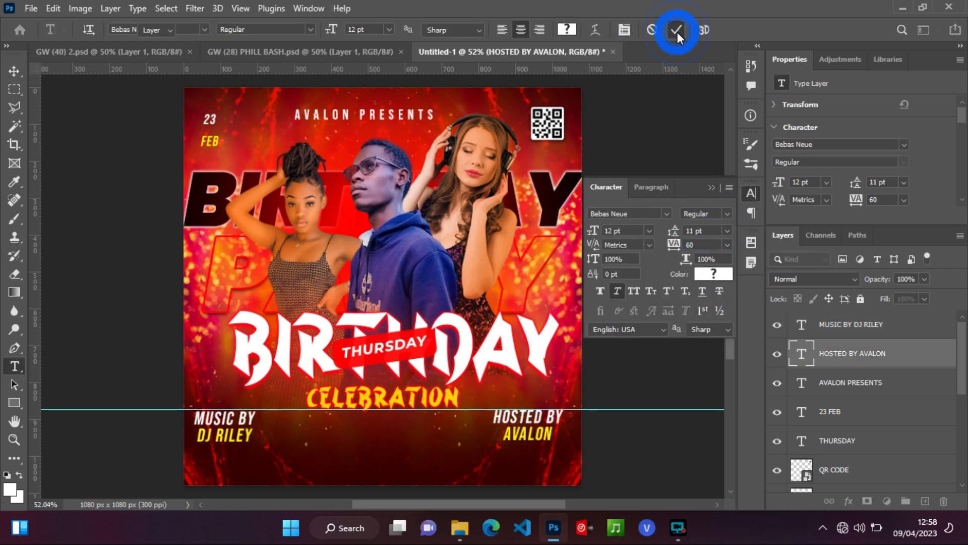
pyautogui.press('v')
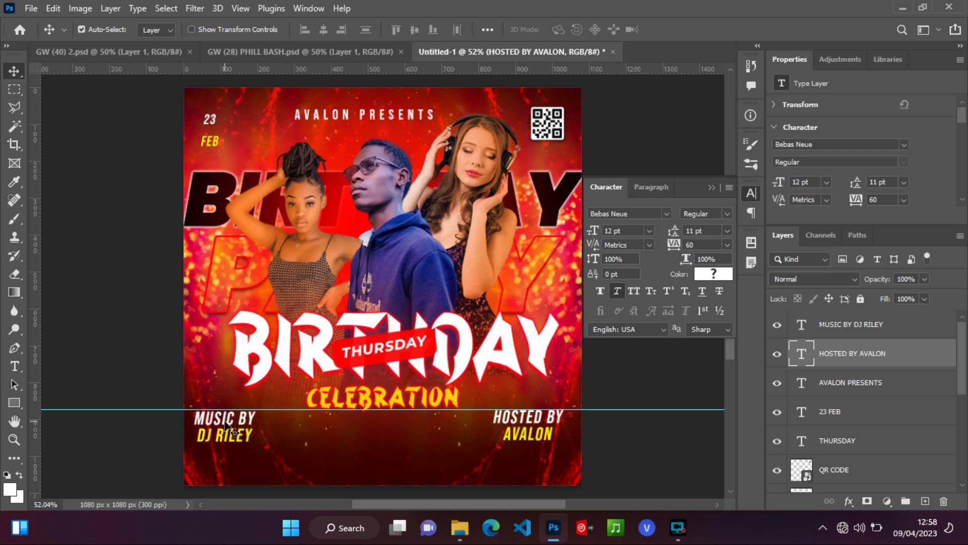
pyautogui.click(14, 365)
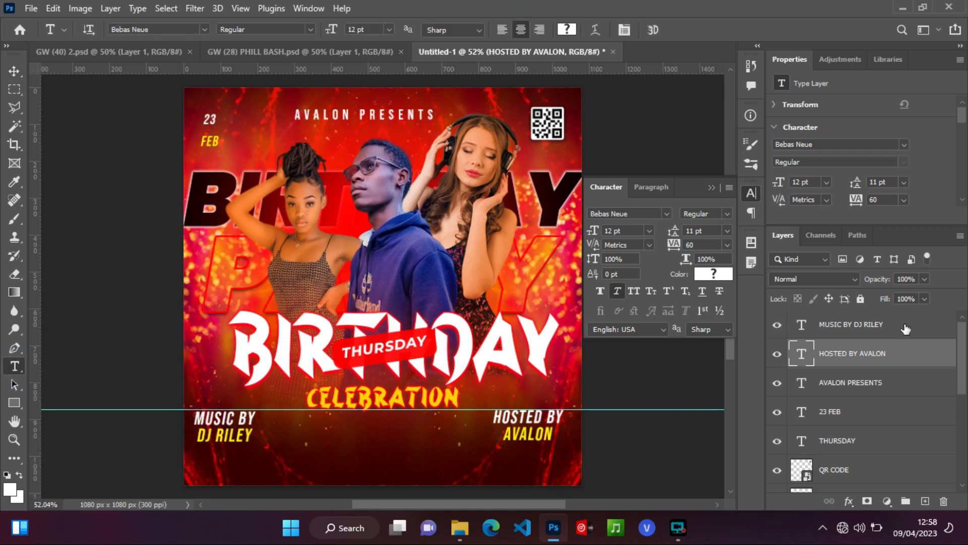
pyautogui.click(905, 329)
pyautogui.click(711, 187)
pyautogui.click(925, 501)
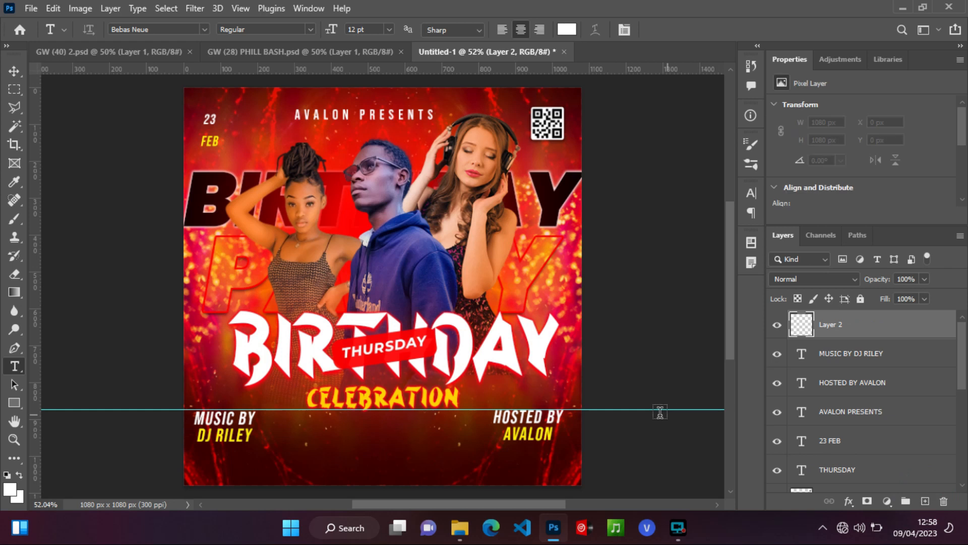
pyautogui.click(340, 443)
pyautogui.press('BackSpace')
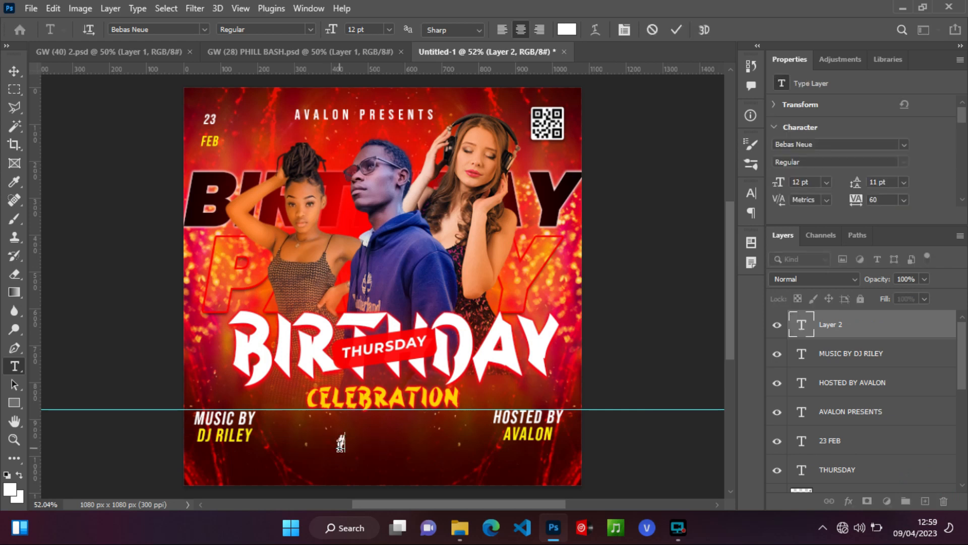
pyautogui.write('#PHILOSOPHY')
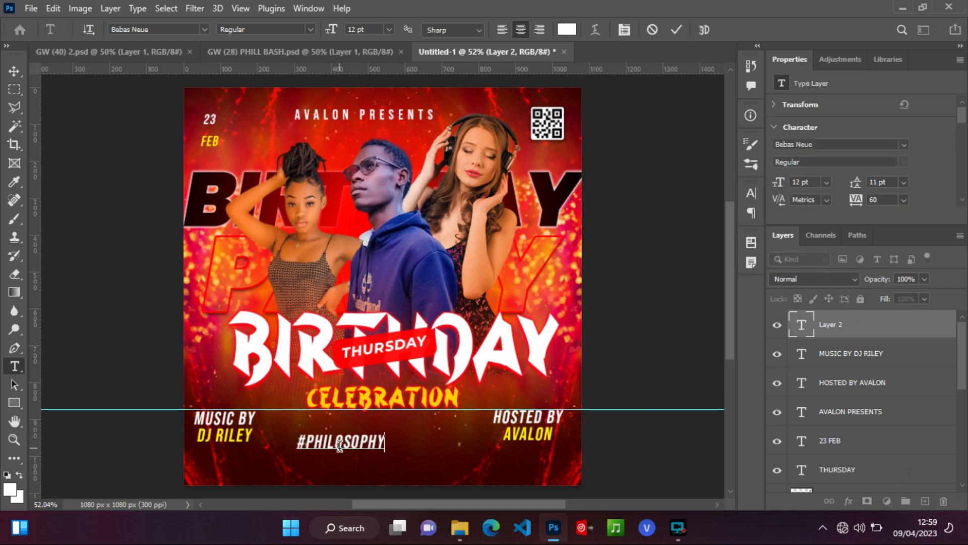
pyautogui.write(' @21')
pyautogui.hotkey('ctrl', 'a')
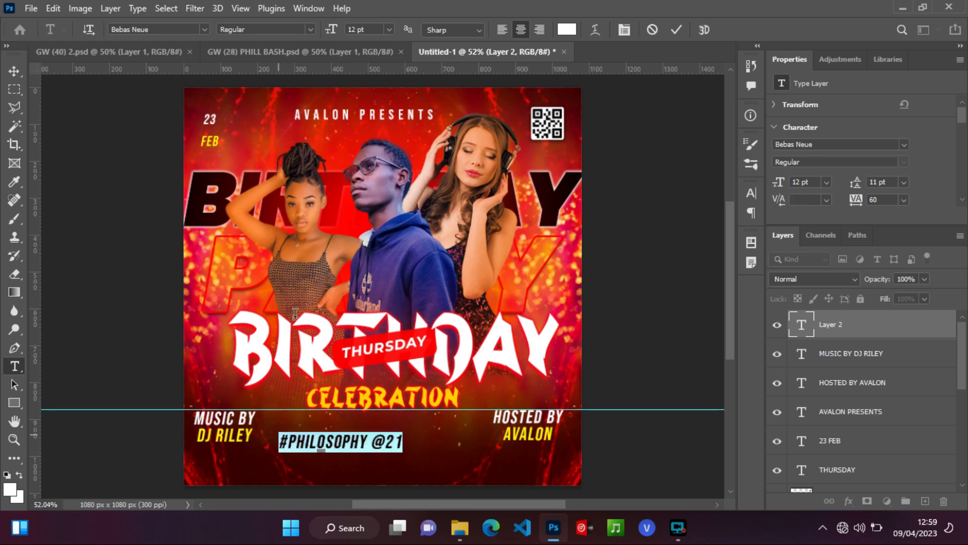
pyautogui.click(366, 30)
pyautogui.write('24')
pyautogui.click(625, 31)
pyautogui.click(616, 289)
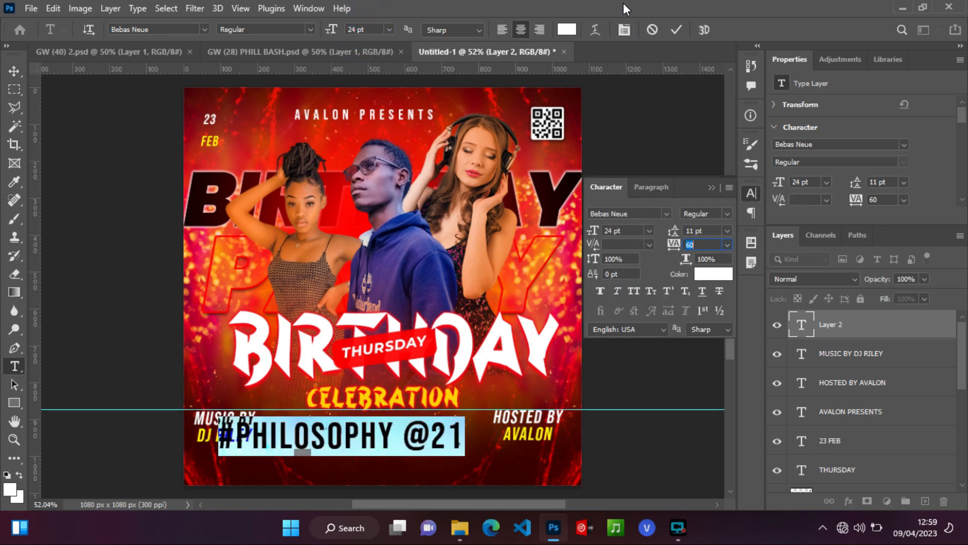
pyautogui.click(728, 245)
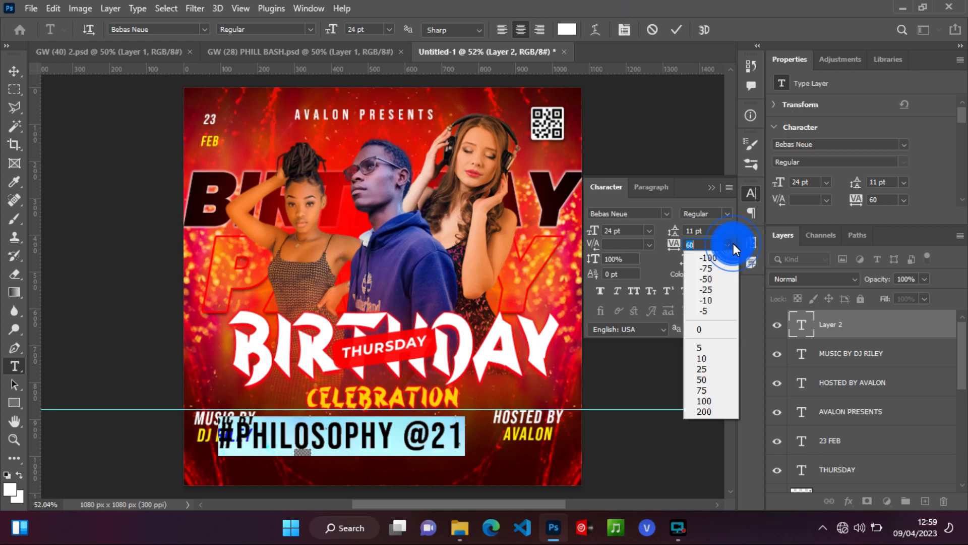
pyautogui.click(715, 334)
pyautogui.click(677, 30)
pyautogui.click(711, 188)
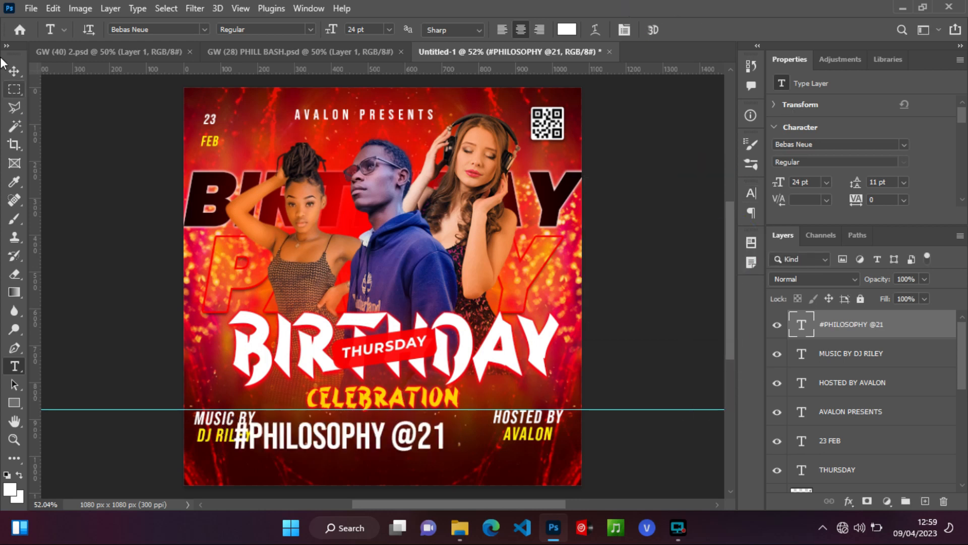
pyautogui.click(14, 71)
pyautogui.moveTo(443, 444); pyautogui.dragTo(478, 436)
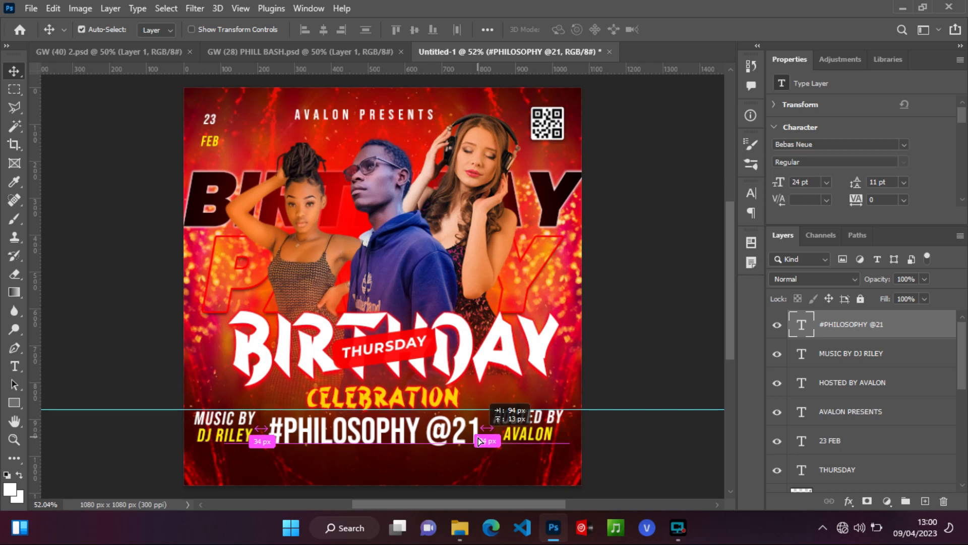
pyautogui.moveTo(265, 409); pyautogui.dragTo(322, 6)
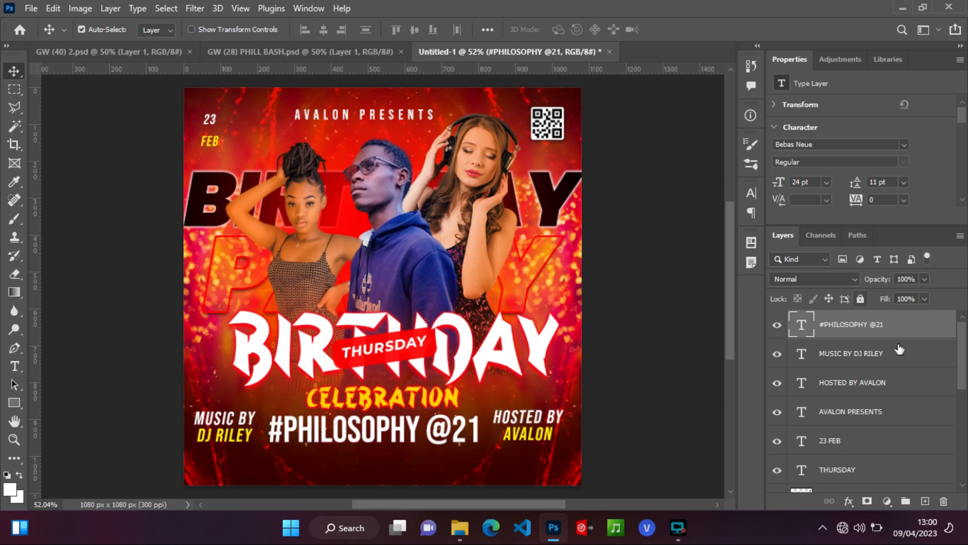
pyautogui.click(925, 501)
pyautogui.click(14, 367)
pyautogui.click(390, 29)
pyautogui.click(370, 57)
pyautogui.click(331, 466)
pyautogui.write('FREE ENTRY')
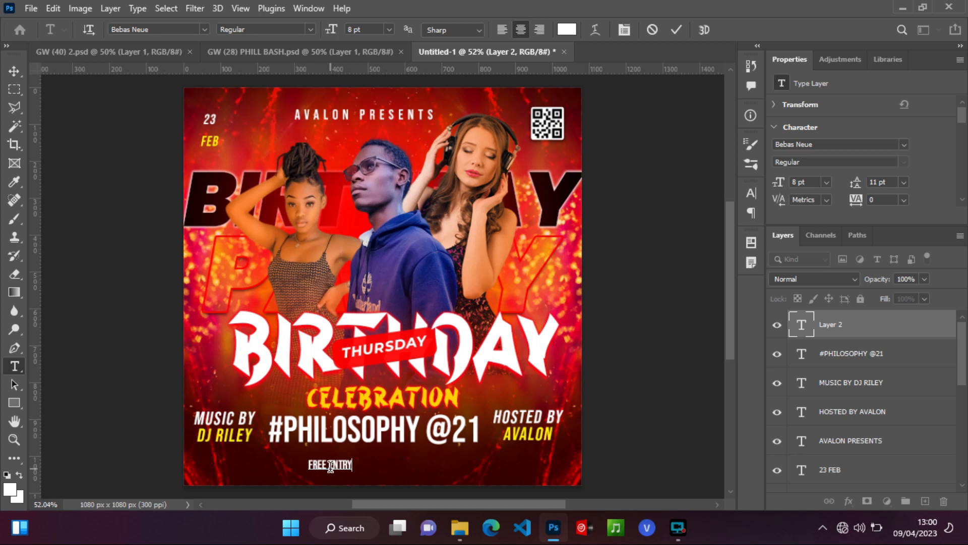
pyautogui.write(' / FREE DRI')
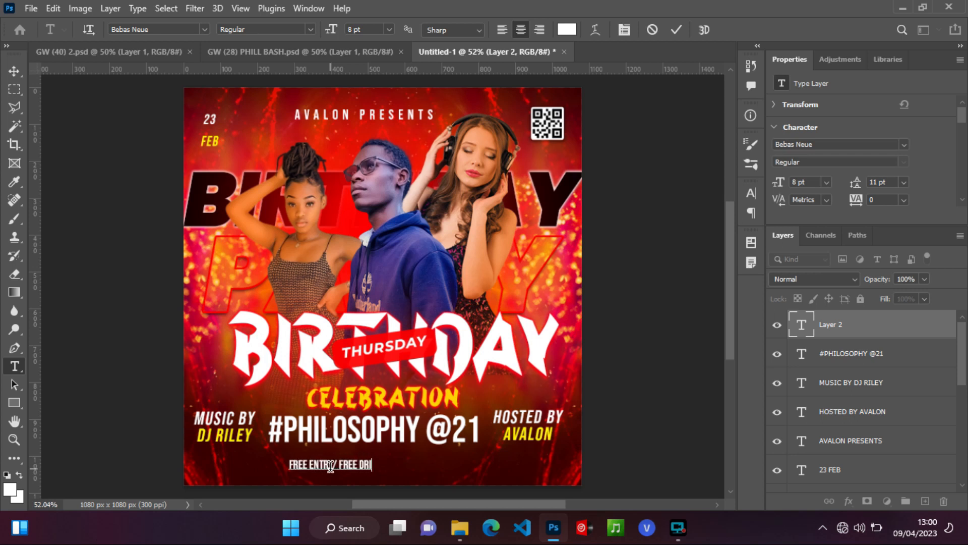
pyautogui.write('NKS / BASH')
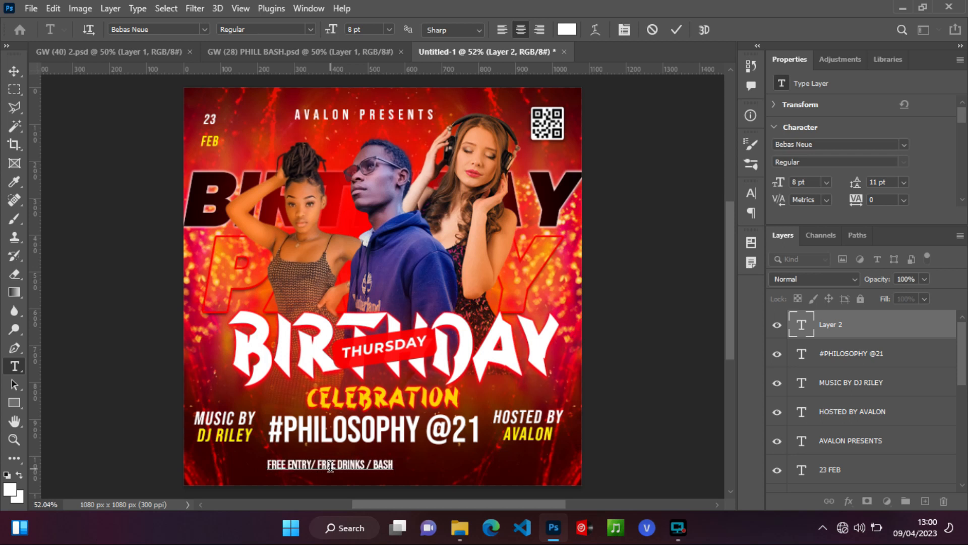
pyautogui.write(' STARTS AT 4 PM')
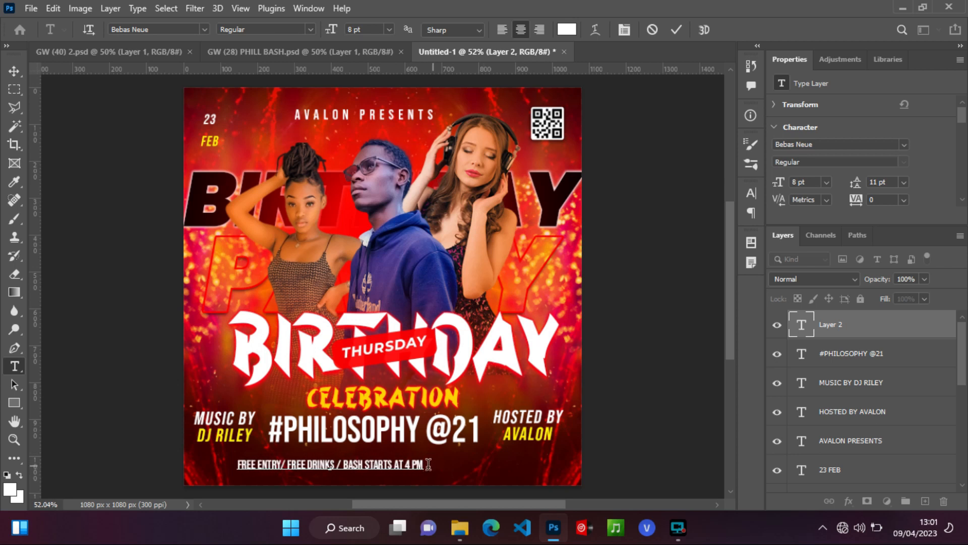
# Step: Set the tracking of the FREE ENTRY line to 80
pyautogui.moveTo(428, 464); pyautogui.dragTo(236, 464)
pyautogui.click(624, 30)
pyautogui.press('BackSpace')
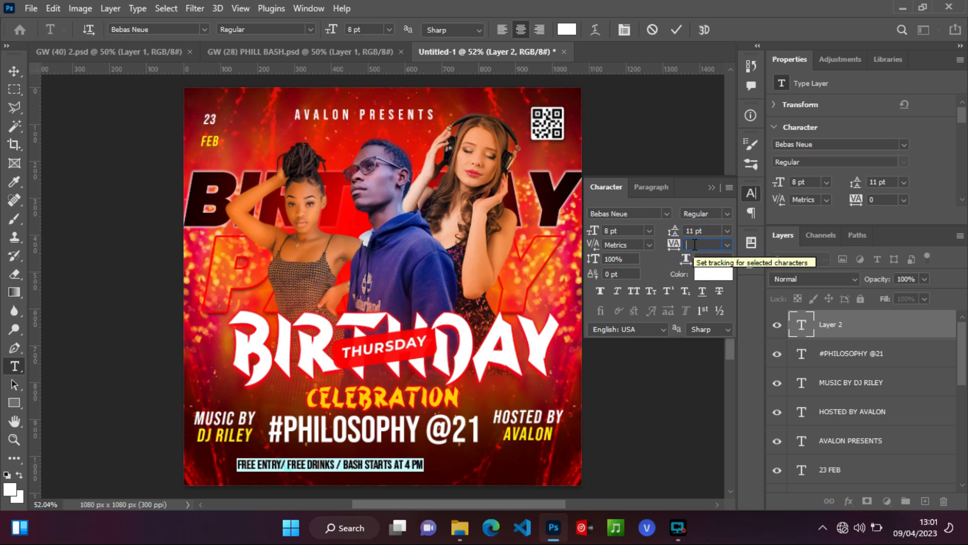
pyautogui.write('80')
pyautogui.click(710, 184)
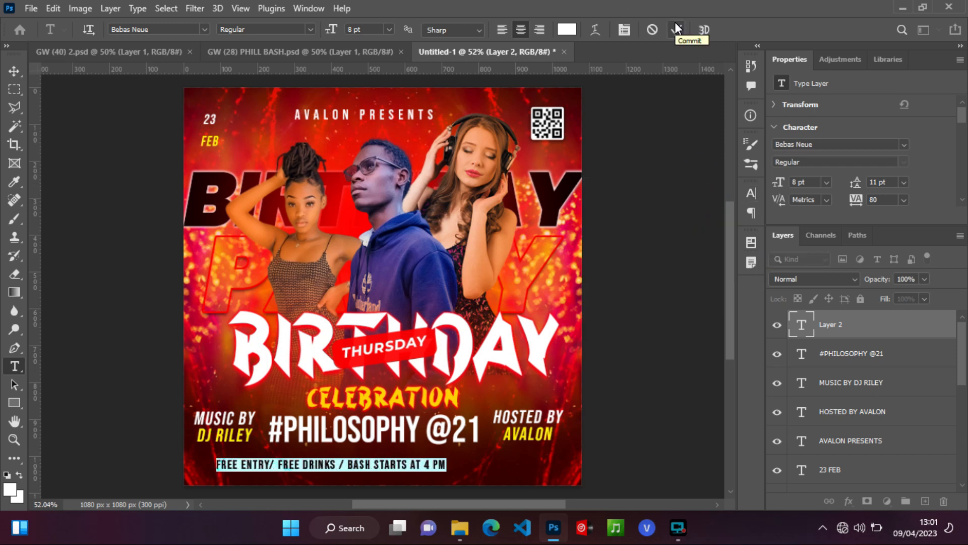
pyautogui.click(676, 30)
pyautogui.click(14, 71)
pyautogui.click(452, 472)
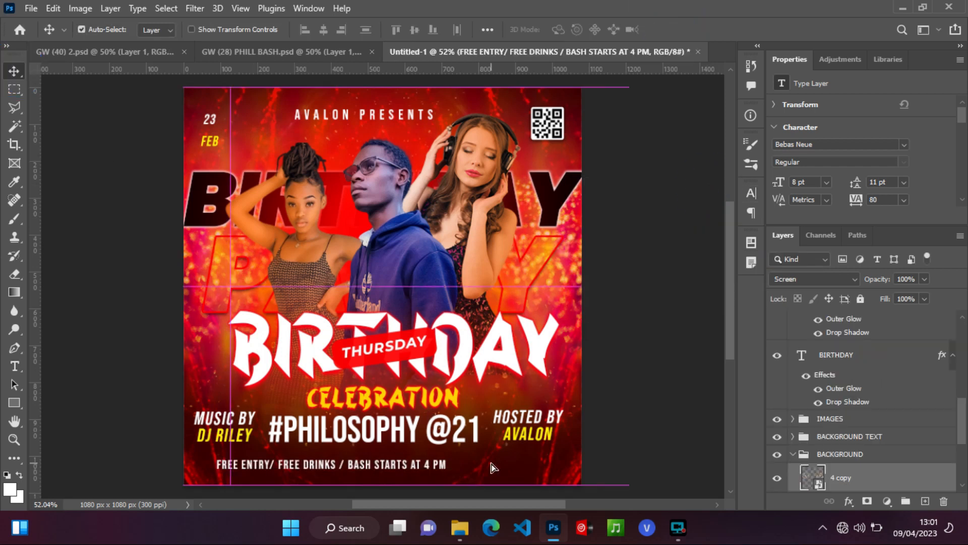
pyautogui.moveTo(398, 469); pyautogui.dragTo(449, 464)
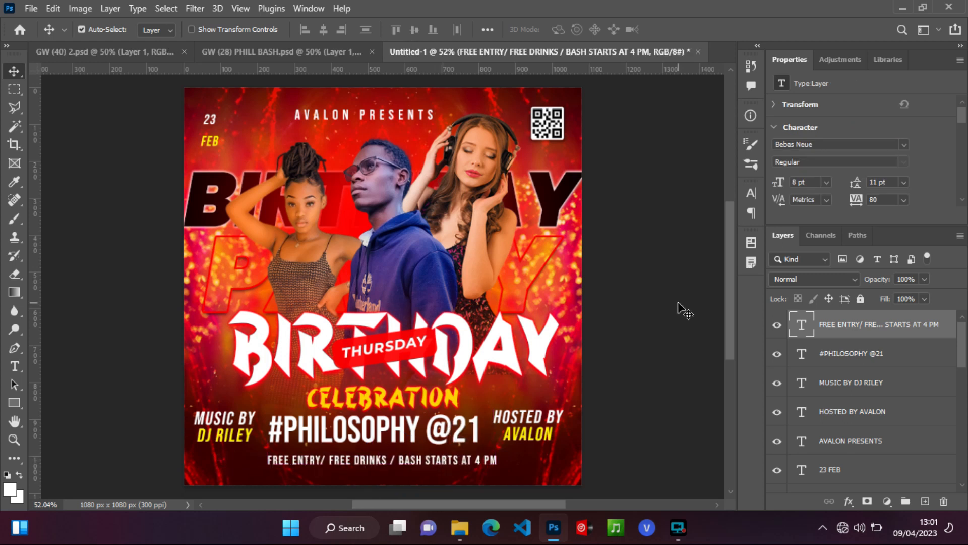
# Step: Set the day number 23 in the 23 FEB date text to 20 pt
pyautogui.click(214, 120)
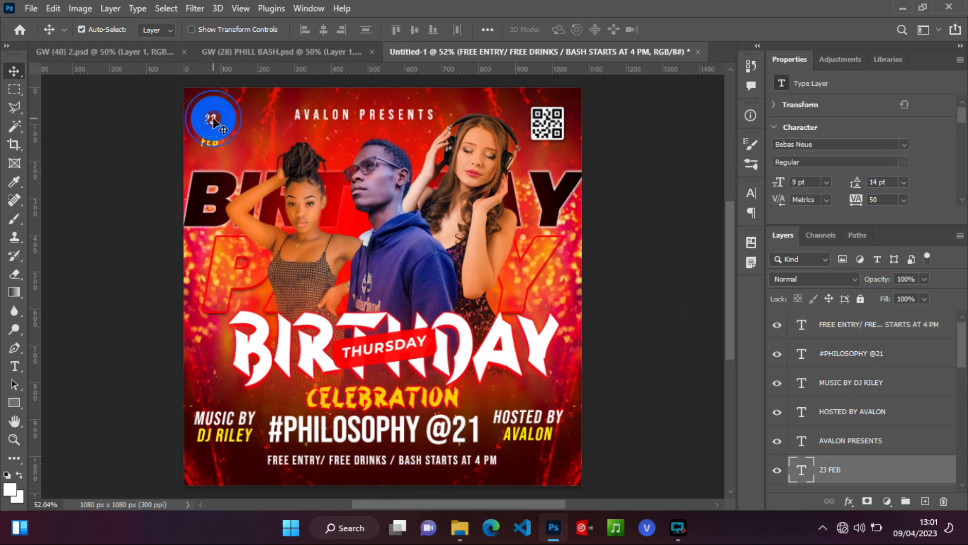
pyautogui.doubleClick(802, 470)
pyautogui.moveTo(219, 120); pyautogui.dragTo(200, 120)
pyautogui.press('BackSpace')
pyautogui.press('BackSpace')
pyautogui.write('20')
pyautogui.click(677, 30)
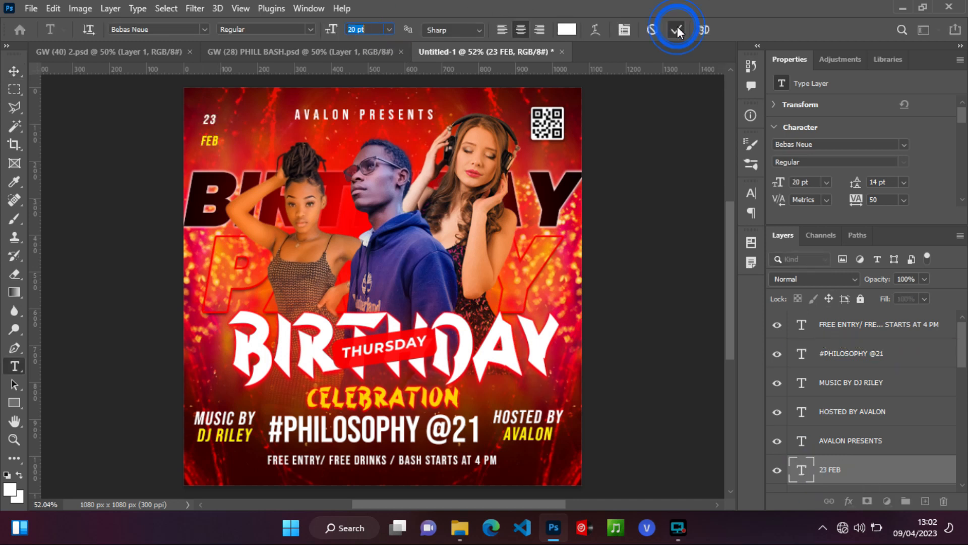
# Step: Set the word FEB in the date text to 15 pt
pyautogui.doubleClick(801, 470)
pyautogui.moveTo(218, 141); pyautogui.dragTo(192, 143)
pyautogui.write('15')
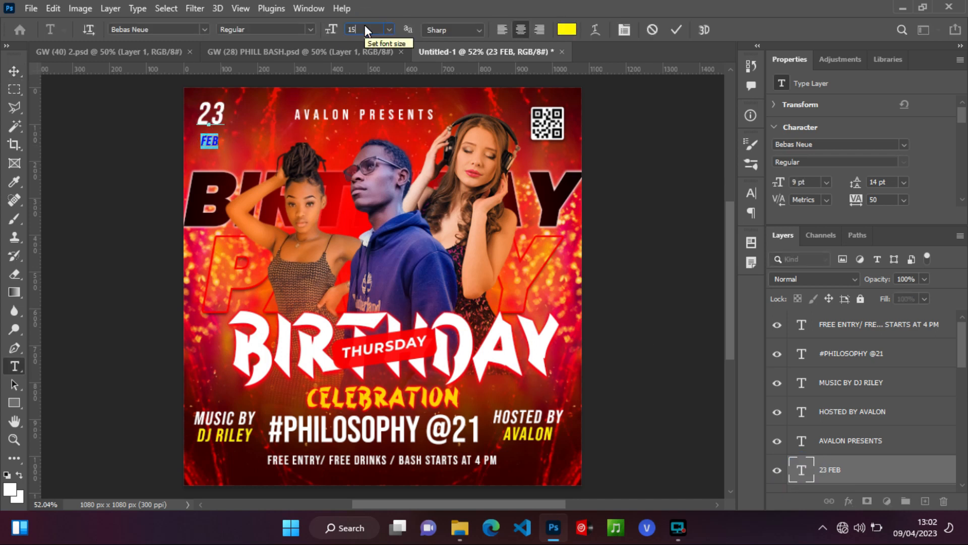
pyautogui.click(677, 29)
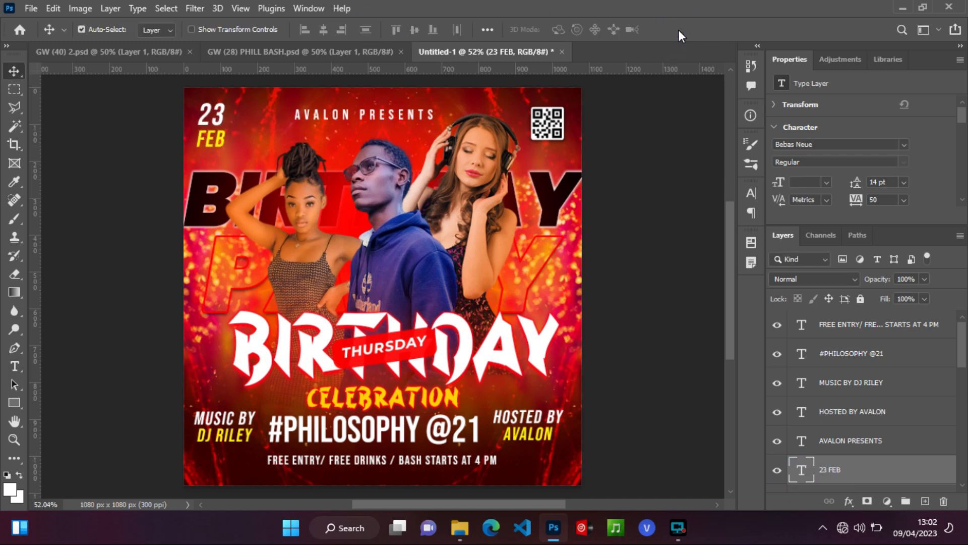
pyautogui.click(908, 361)
pyautogui.rightClick(906, 357)
pyautogui.click(804, 23)
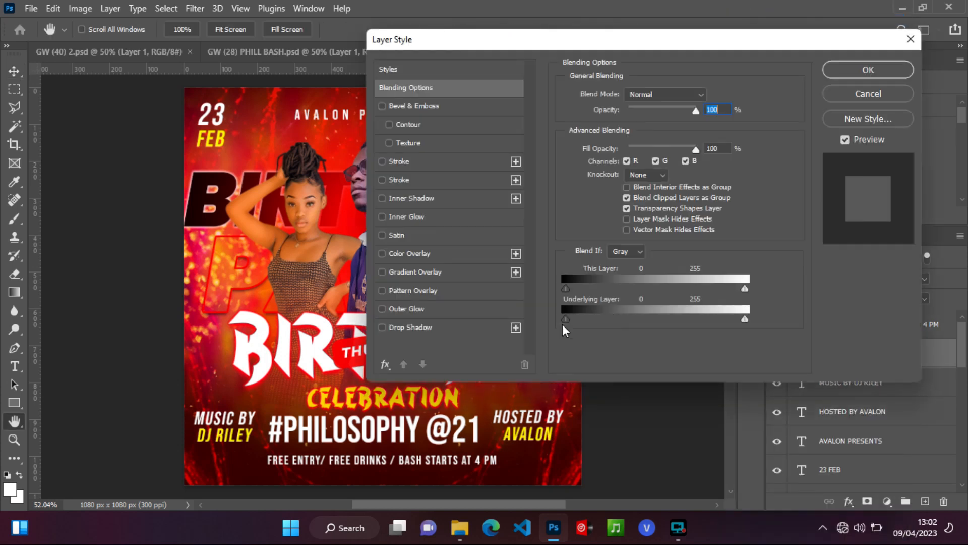
pyautogui.click(406, 328)
pyautogui.click(843, 66)
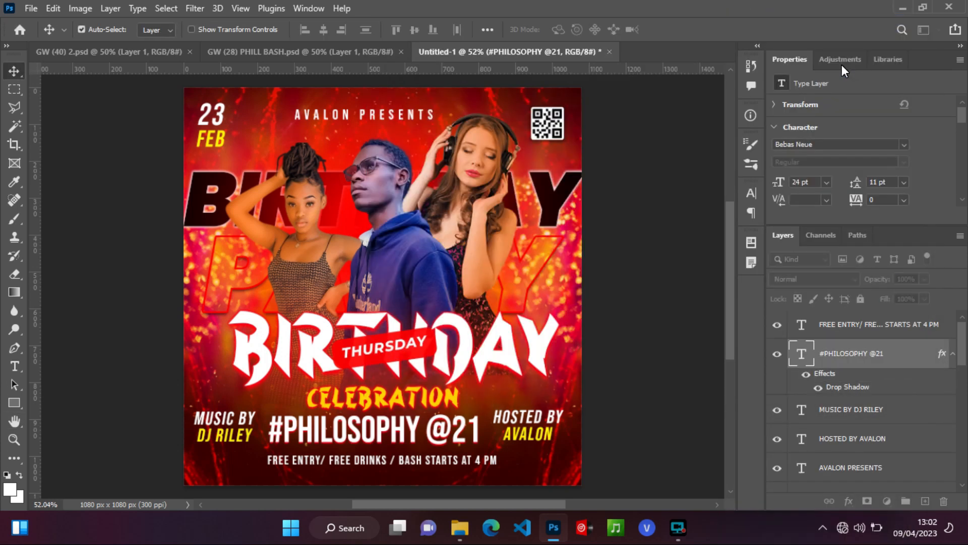
# Step: Group the text layers from FREE ENTRY downwards, name the group TEXT, and collapse the BACKGROUND group
pyautogui.click(886, 325)
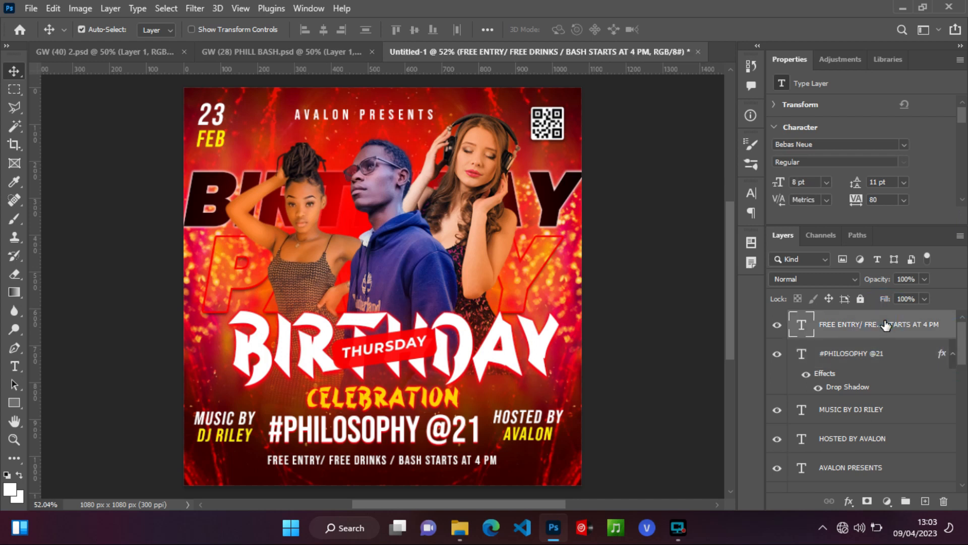
pyautogui.moveTo(966, 353); pyautogui.dragTo(965, 433)
pyautogui.keyDown('shift'); pyautogui.click(886, 367); pyautogui.keyUp('shift')
pyautogui.press('g')
pyautogui.hotkey('ctrl', 'g')
pyautogui.doubleClick(825, 318)
pyautogui.write('TEXT')
pyautogui.click(878, 323)
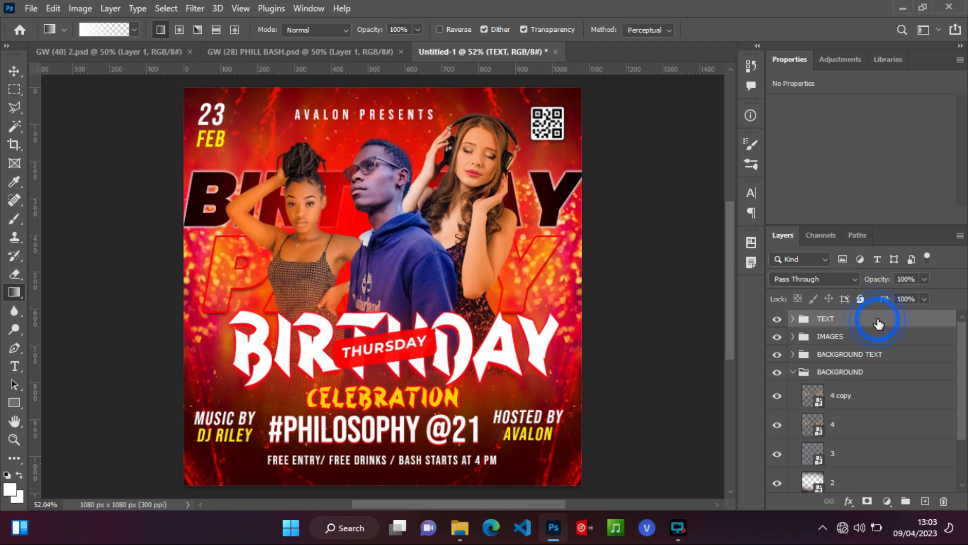
pyautogui.click(793, 371)
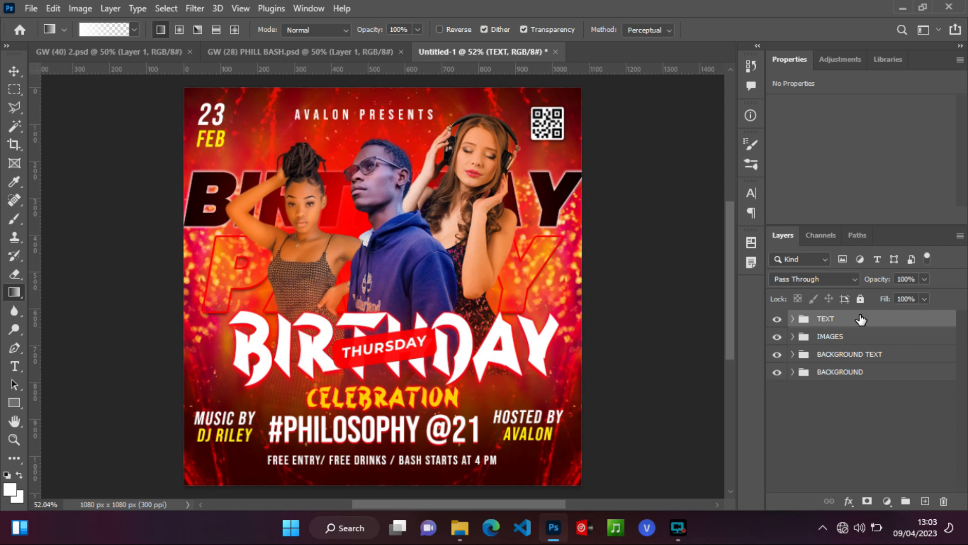
# Step: Stamp all visible layers into a new top layer and open its Camera Raw Filter with the Basic settings expanded
pyautogui.hotkey('ctrl', 'shift', 'alt', 'e')
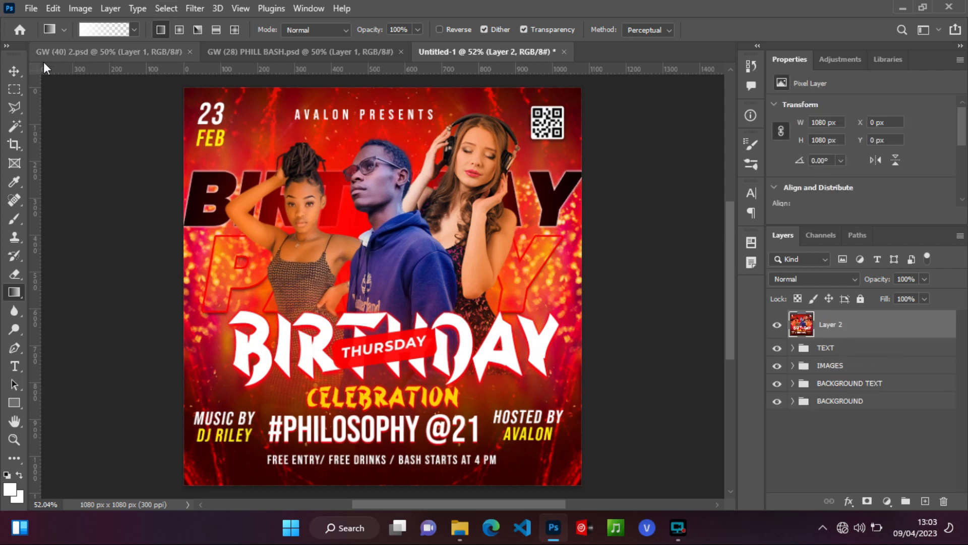
pyautogui.click(19, 70)
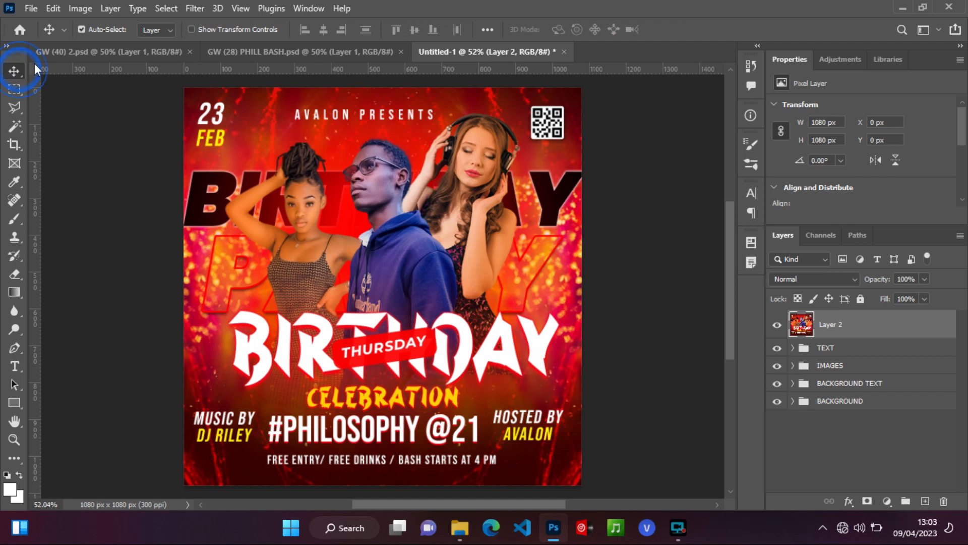
pyautogui.click(194, 9)
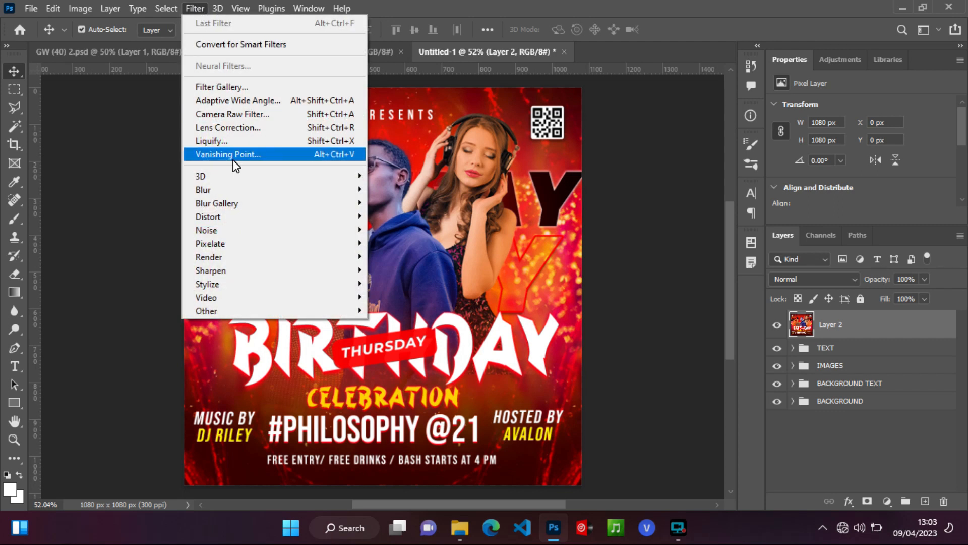
pyautogui.click(237, 114)
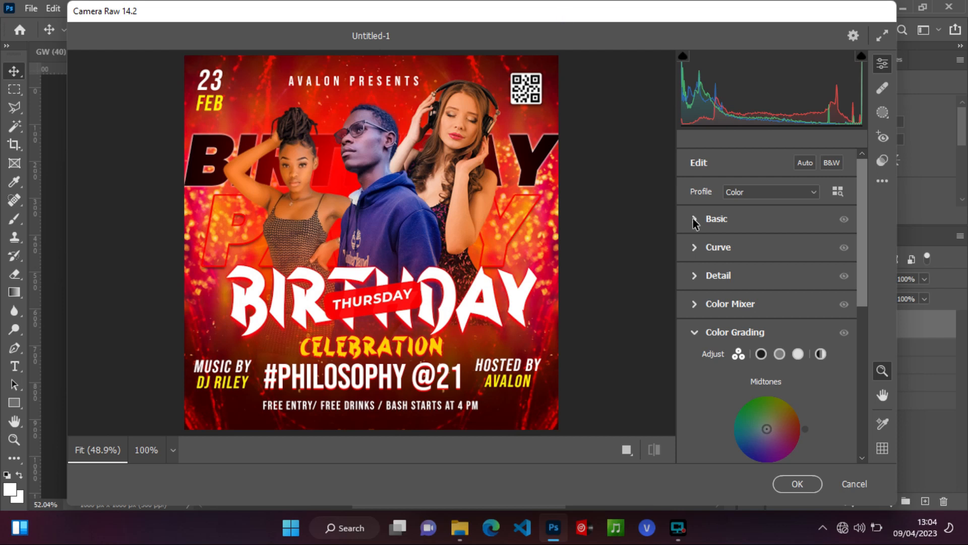
pyautogui.click(694, 218)
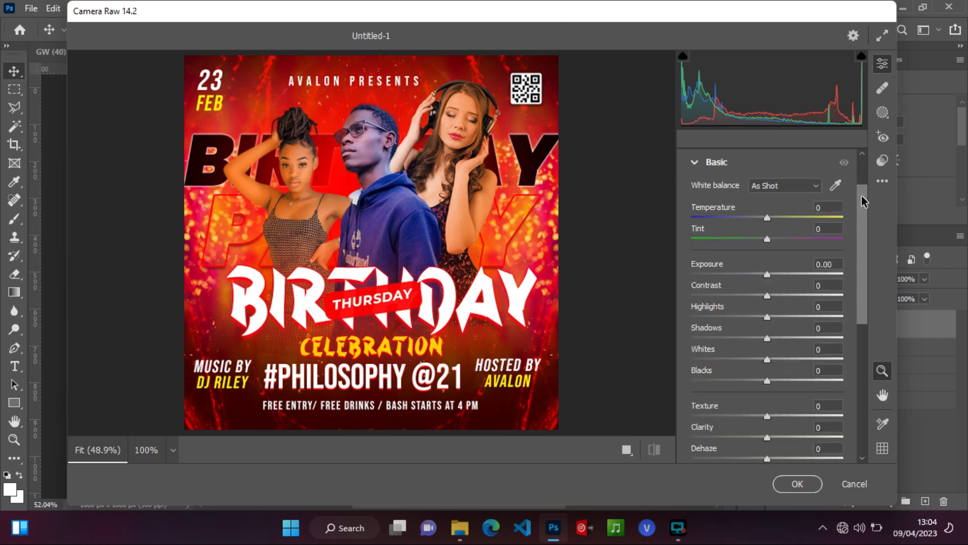
# Step: Raise the Basic tone adjustments slightly and set Texture to +21, Vibrance to +21 and Saturation to +7
pyautogui.scroll(-2, 767, 218)
pyautogui.moveTo(767, 220); pyautogui.dragTo(783, 222)
pyautogui.moveTo(767, 254)
pyautogui.mouseDown()
pyautogui.moveTo(739, 254)
pyautogui.moveTo(771, 256)
pyautogui.mouseUp()
pyautogui.moveTo(767, 350); pyautogui.dragTo(783, 351)
pyautogui.moveTo(863, 245); pyautogui.dragTo(862, 312)
pyautogui.moveTo(768, 281); pyautogui.dragTo(773, 300)
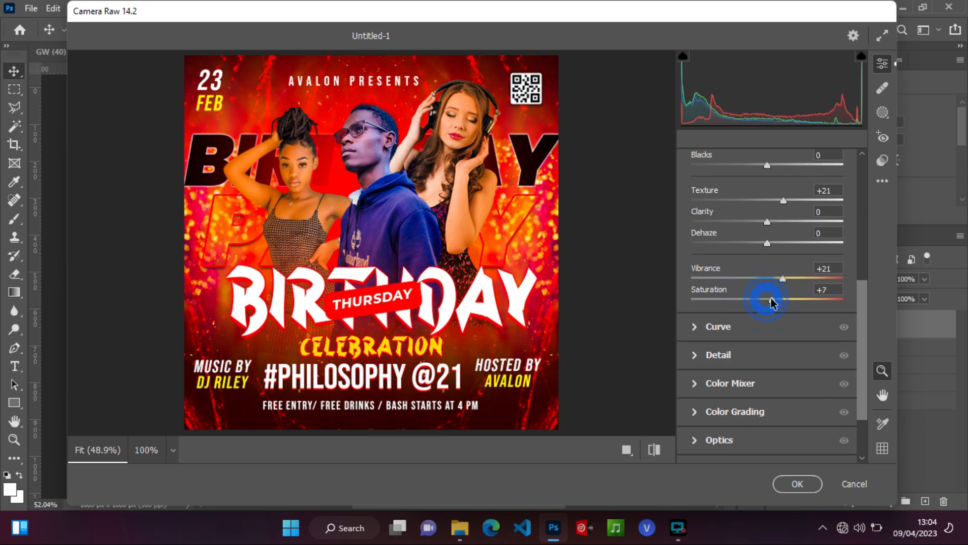
# Step: Shift the midtone, shadow and highlight wheels slightly off centre in Color Grading and apply the Camera Raw filter
pyautogui.scroll(-2, 714, 315)
pyautogui.click(696, 340)
pyautogui.moveTo(767, 259); pyautogui.dragTo(770, 258)
pyautogui.moveTo(722, 373); pyautogui.dragTo(731, 376)
pyautogui.moveTo(812, 374); pyautogui.dragTo(815, 370)
pyautogui.click(793, 483)
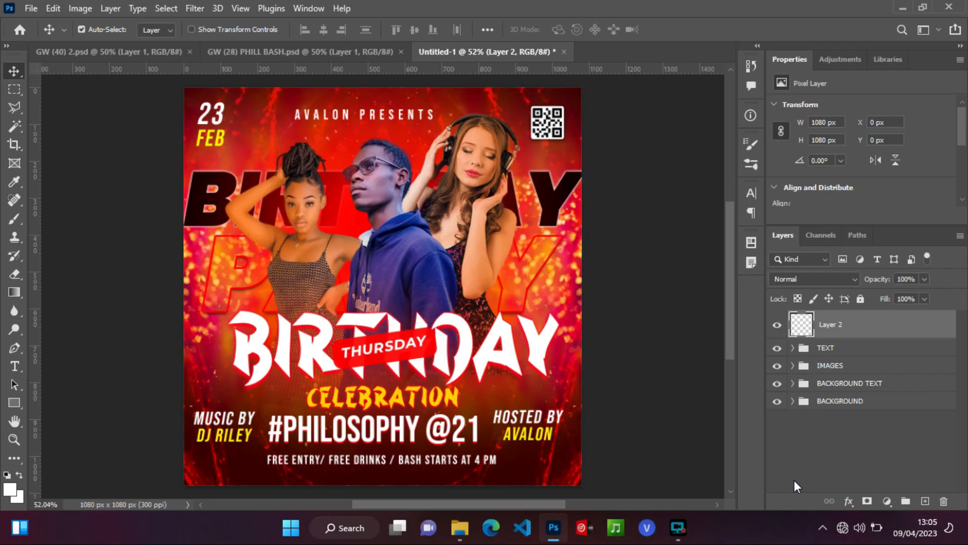
# Step: Toggle the visibility of the filtered top layer to compare the poster before and after the colour grading
pyautogui.click(776, 326)
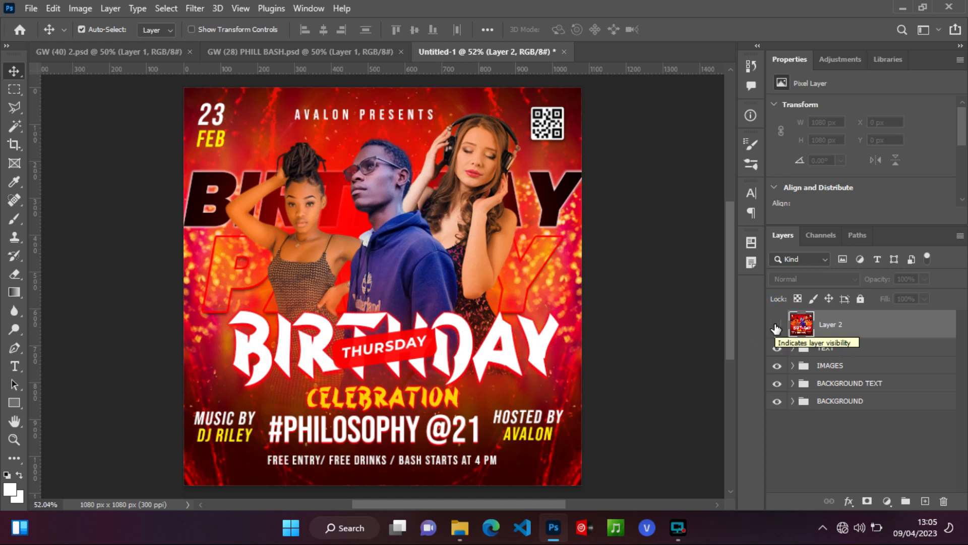
pyautogui.click(775, 327)
pyautogui.click(775, 327)
pyautogui.click(776, 328)
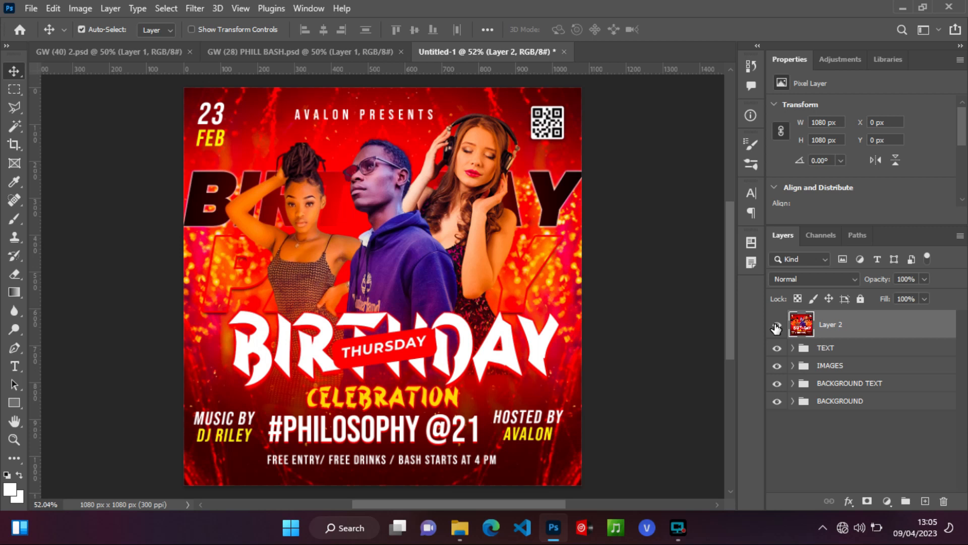
# Step: Compare the finished poster BIRHDAY BASH 1.psd with the reference design GW (40) 2.psd
pyautogui.click(90, 55)
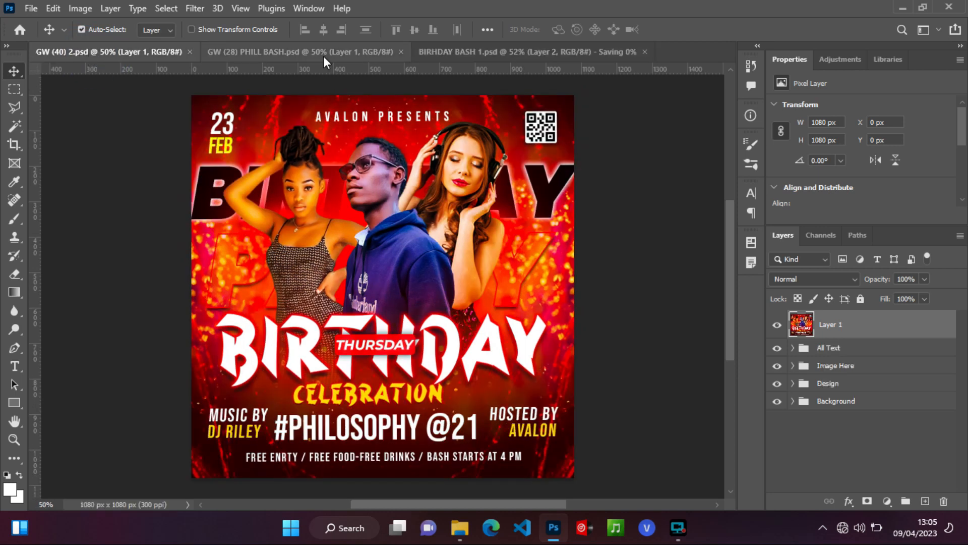
pyautogui.click(488, 45)
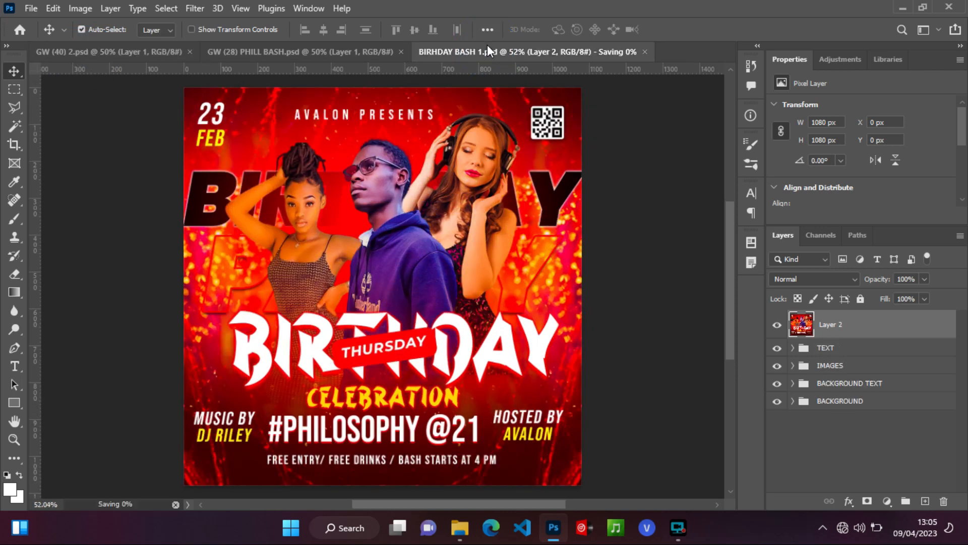
pyautogui.click(120, 56)
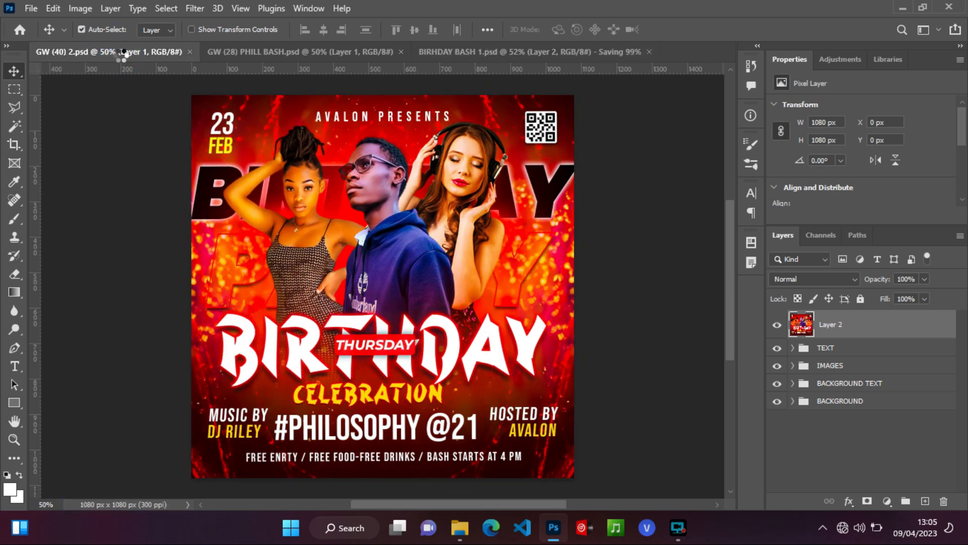
pyautogui.click(447, 57)
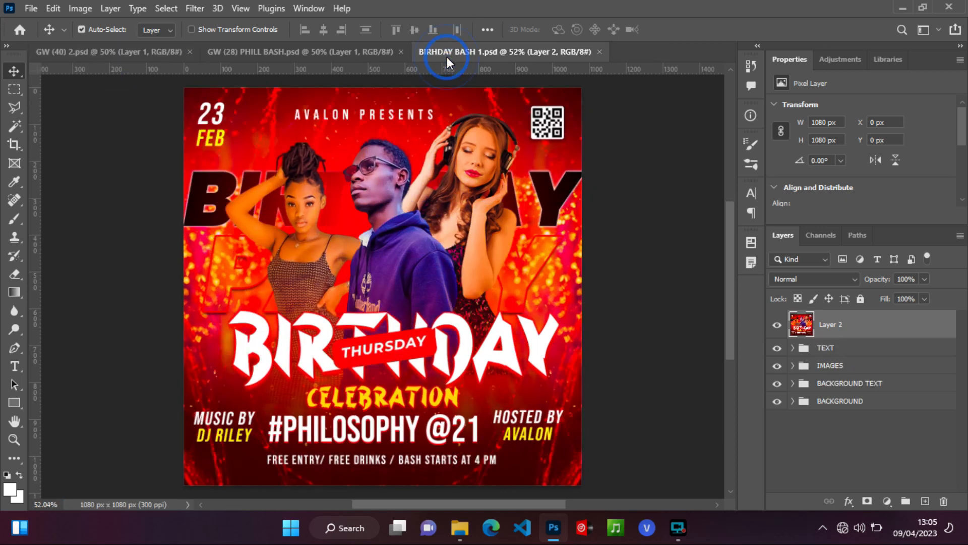
pyautogui.click(148, 49)
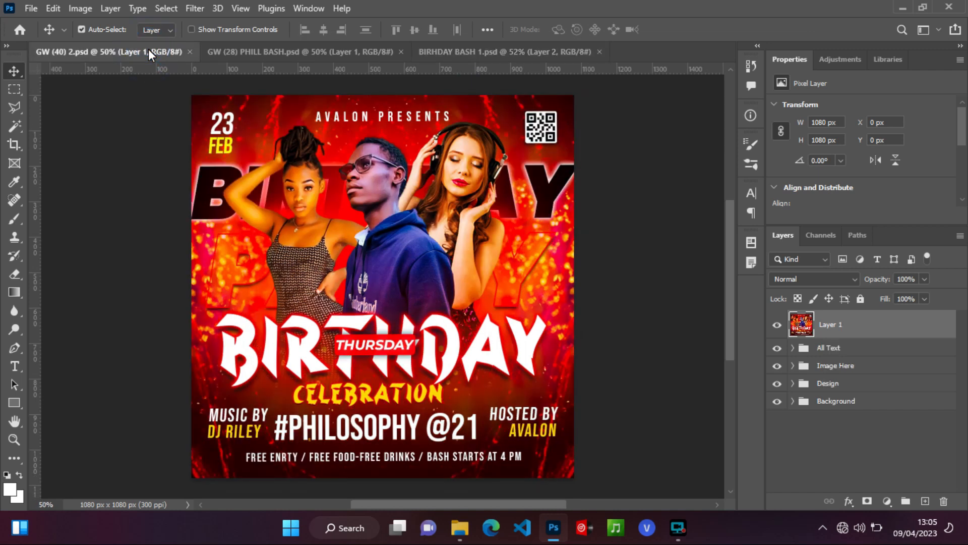
pyautogui.click(438, 50)
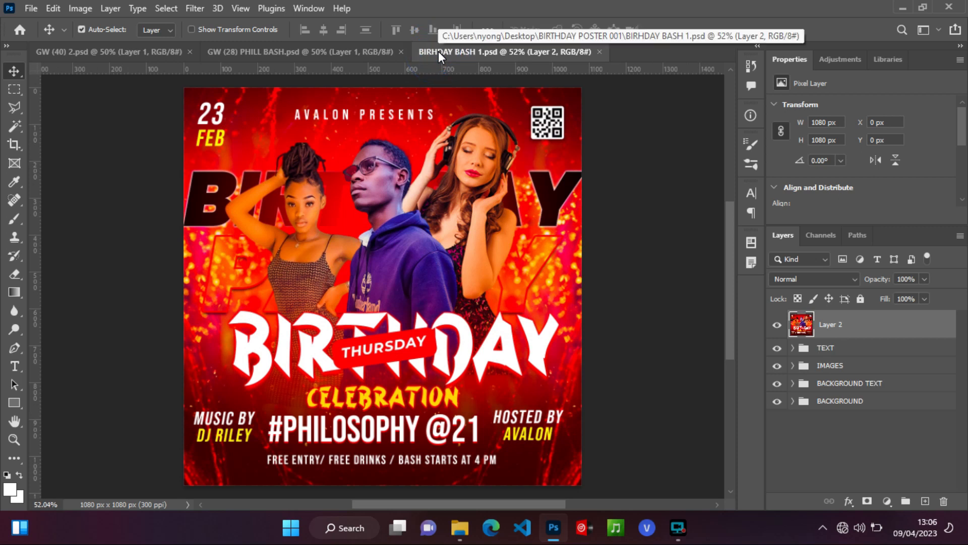